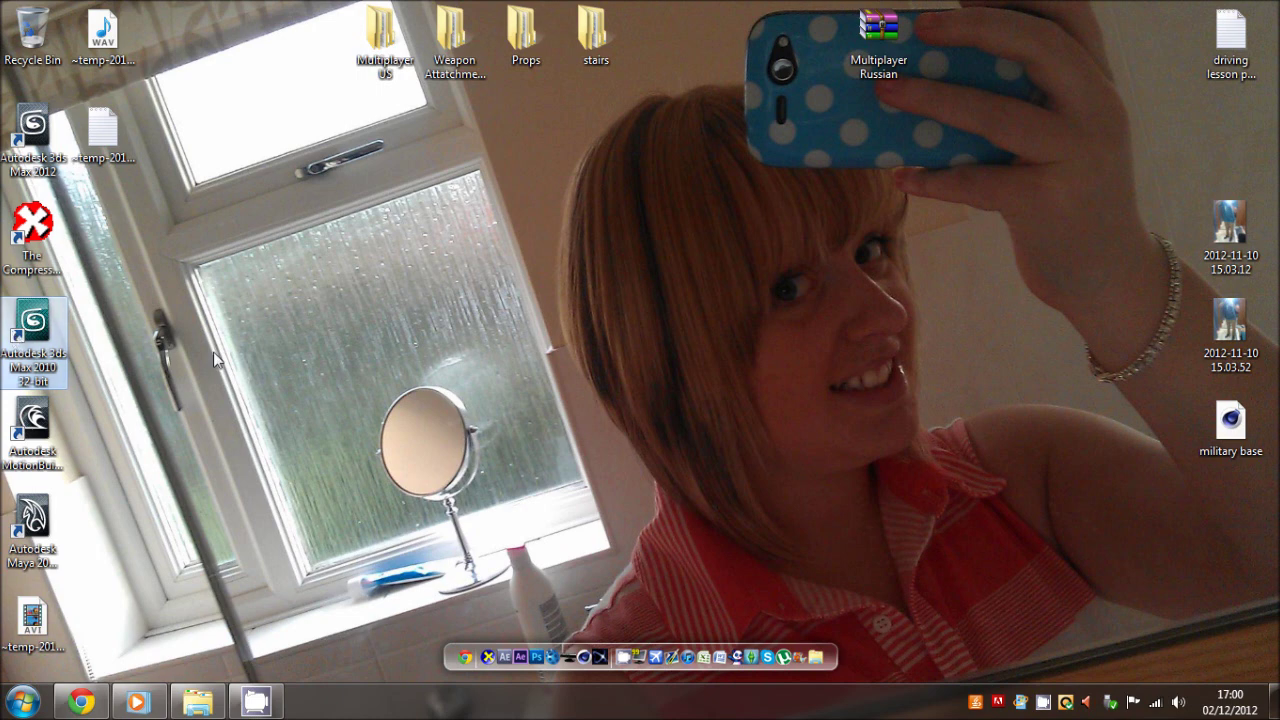
Launch Autodesk 3ds Max 2012 from its desktop shortcut.
{"action": "left_click", "coordinate": [6, 166]}
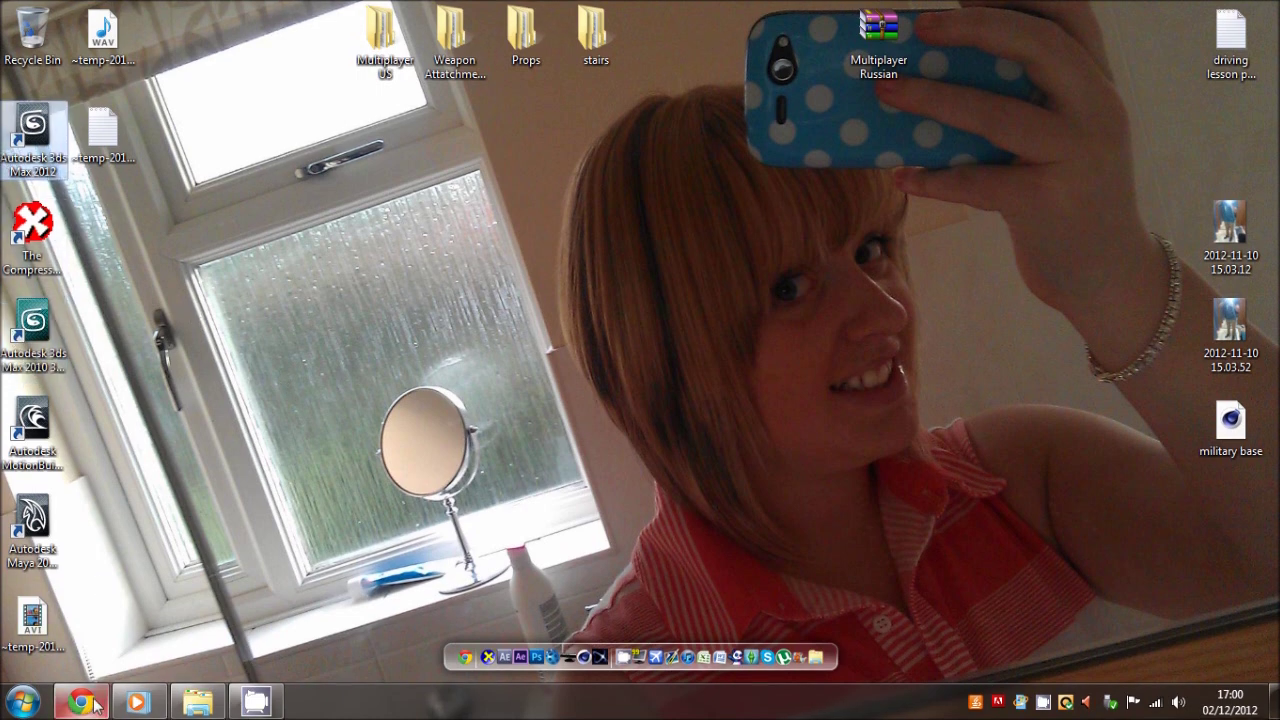
{"action": "mouse_move", "coordinate": [98, 710]}
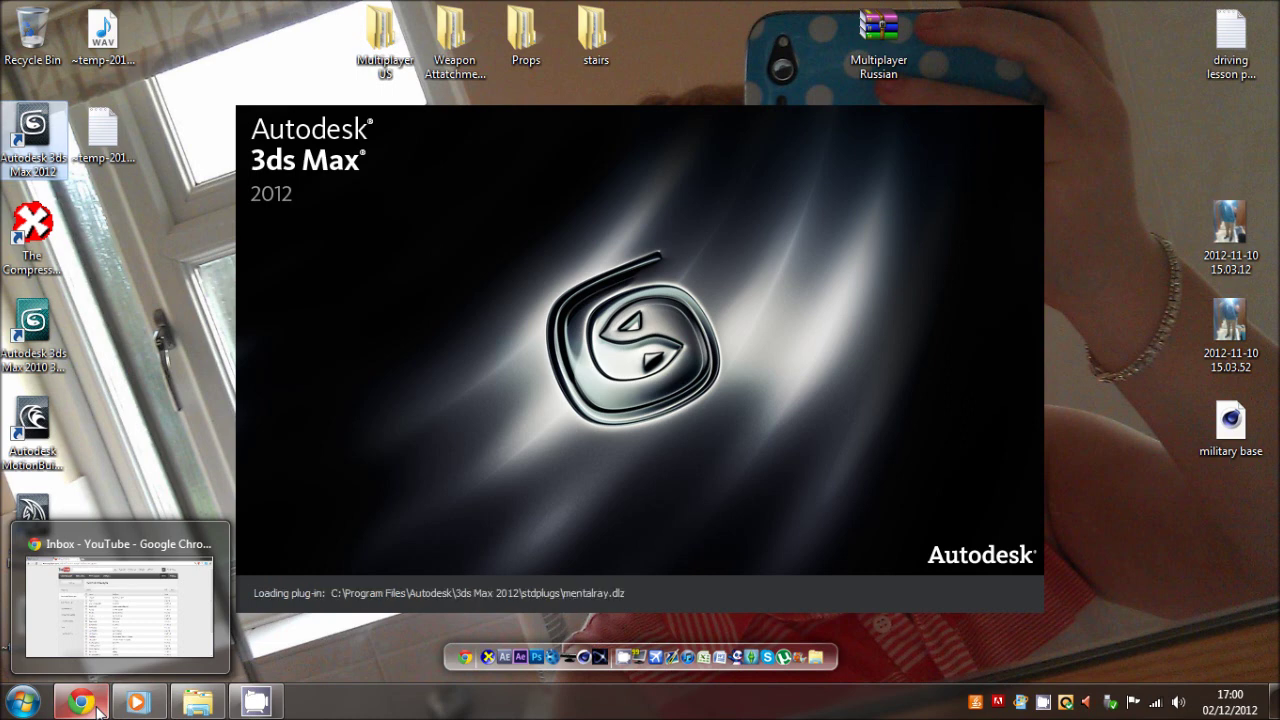
{"action": "left_click", "coordinate": [97, 705]}
{"action": "left_click", "coordinate": [990, 82]}
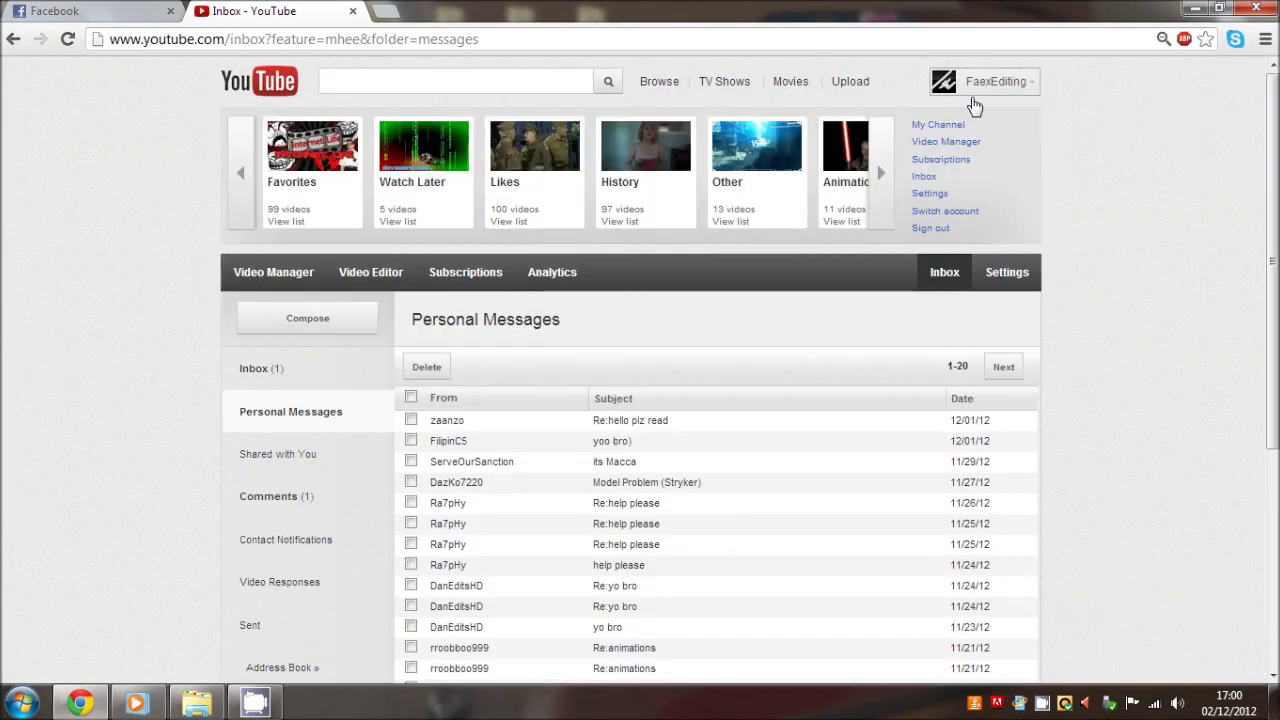
{"action": "left_click", "coordinate": [946, 145]}
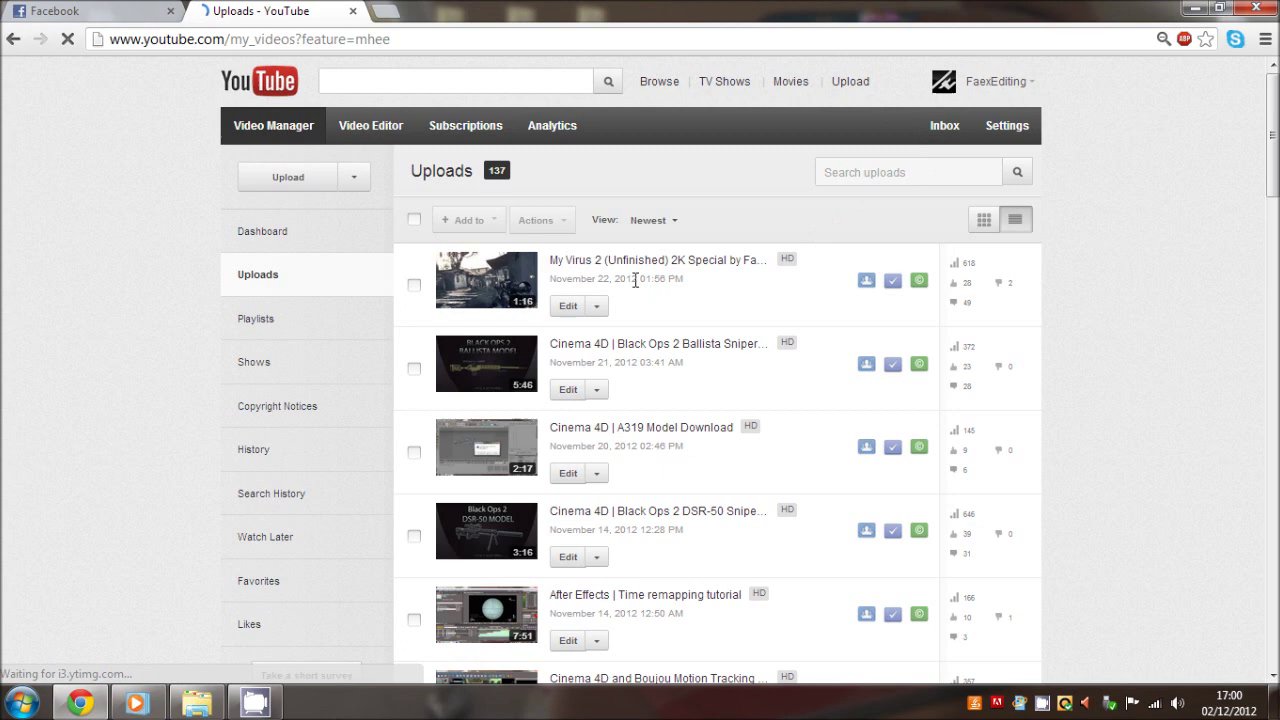
{"action": "mouse_move", "coordinate": [620, 279]}
{"action": "left_mouse_down"}
{"action": "mouse_move", "coordinate": [548, 279]}
{"action": "mouse_move", "coordinate": [619, 281]}
{"action": "mouse_move", "coordinate": [597, 280]}
{"action": "left_mouse_up"}
{"action": "left_click", "coordinate": [640, 288]}
{"action": "left_click_drag", "start_coordinate": [694, 284], "coordinate": [613, 277]}
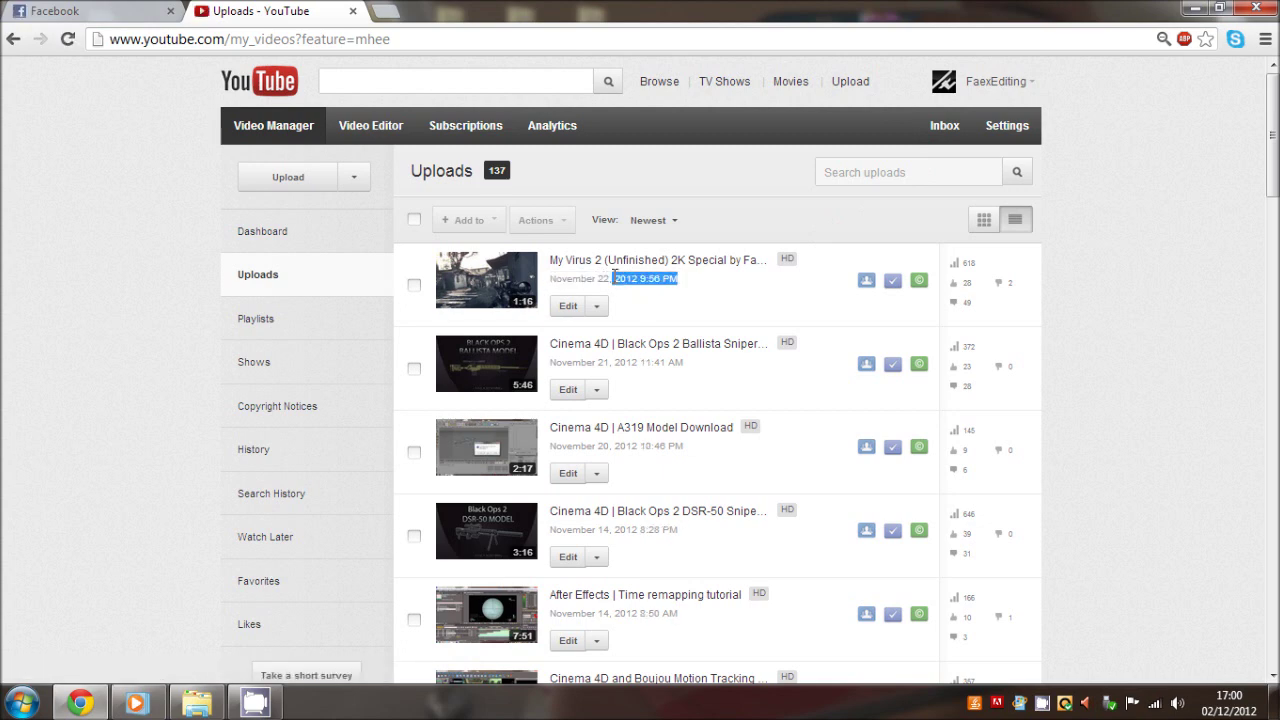
{"action": "left_click", "coordinate": [657, 293]}
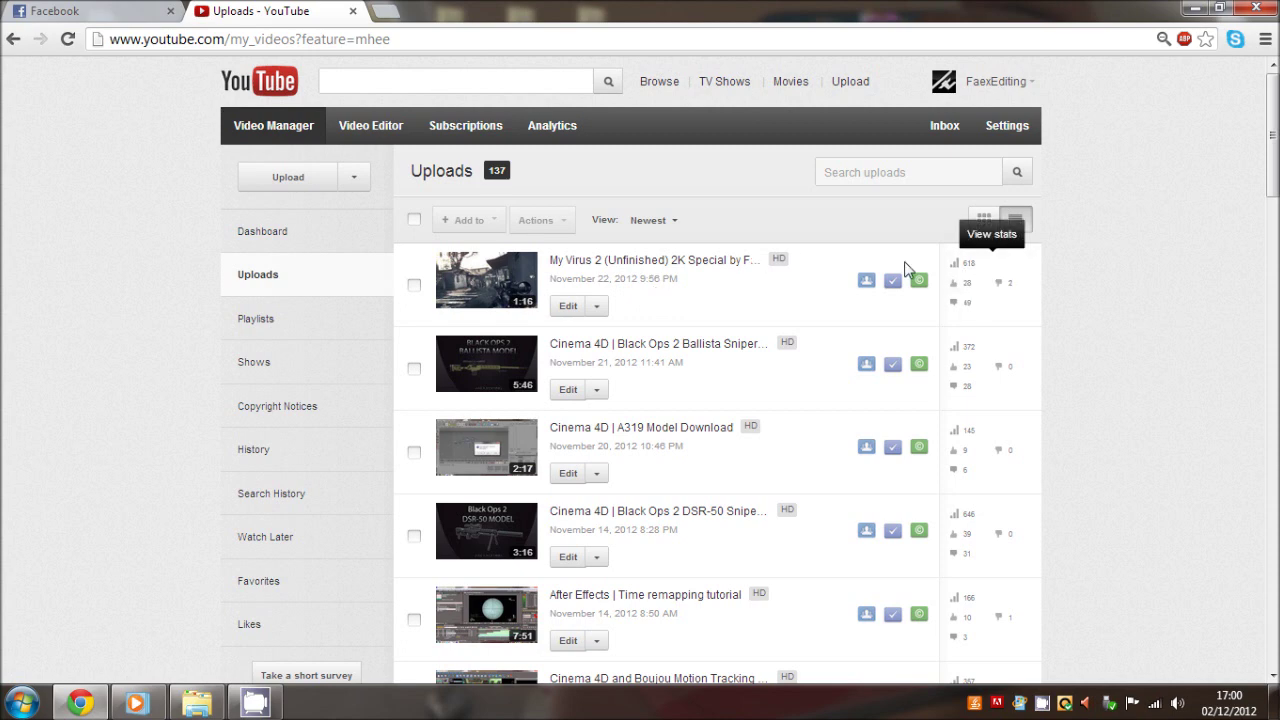
{"action": "scroll", "coordinate": [1108, 449], "scroll_direction": "down", "scroll_amount": 1}
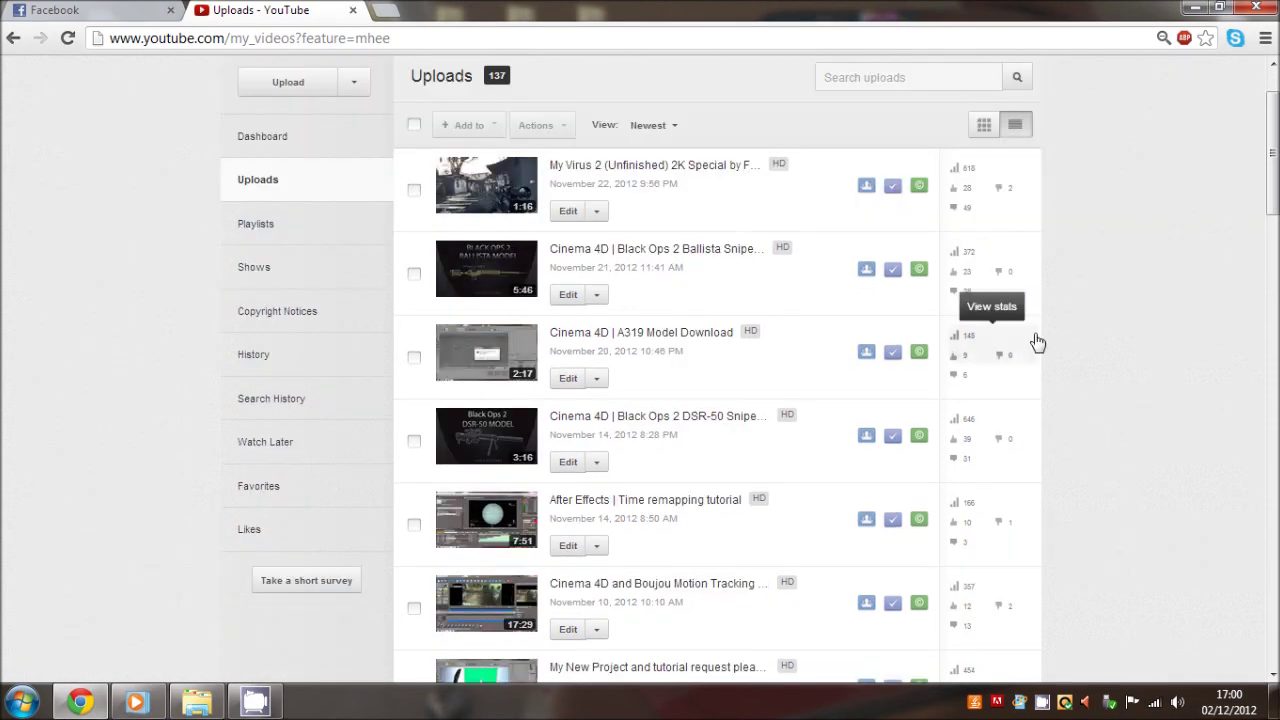
{"action": "scroll", "coordinate": [1120, 343], "scroll_direction": "up", "scroll_amount": 1}
{"action": "left_click", "coordinate": [660, 219]}
{"action": "left_click", "coordinate": [664, 274]}
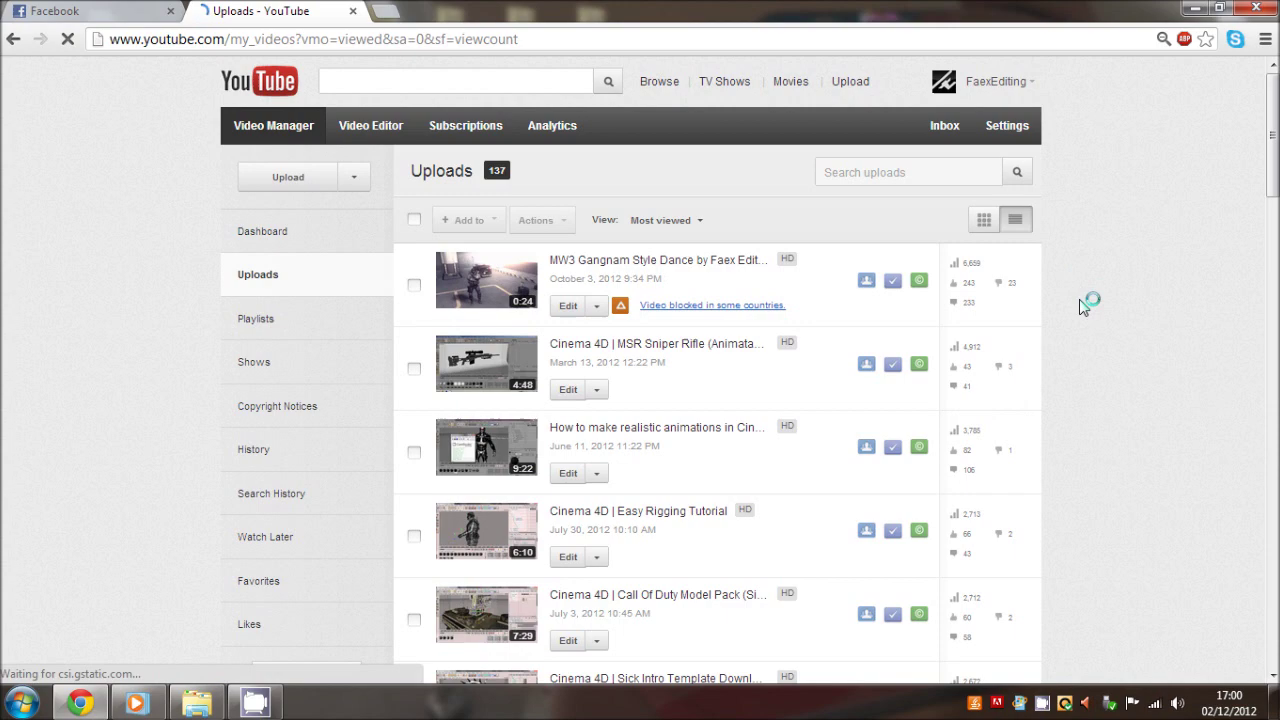
{"action": "scroll", "coordinate": [690, 572], "scroll_direction": "down", "scroll_amount": 15}
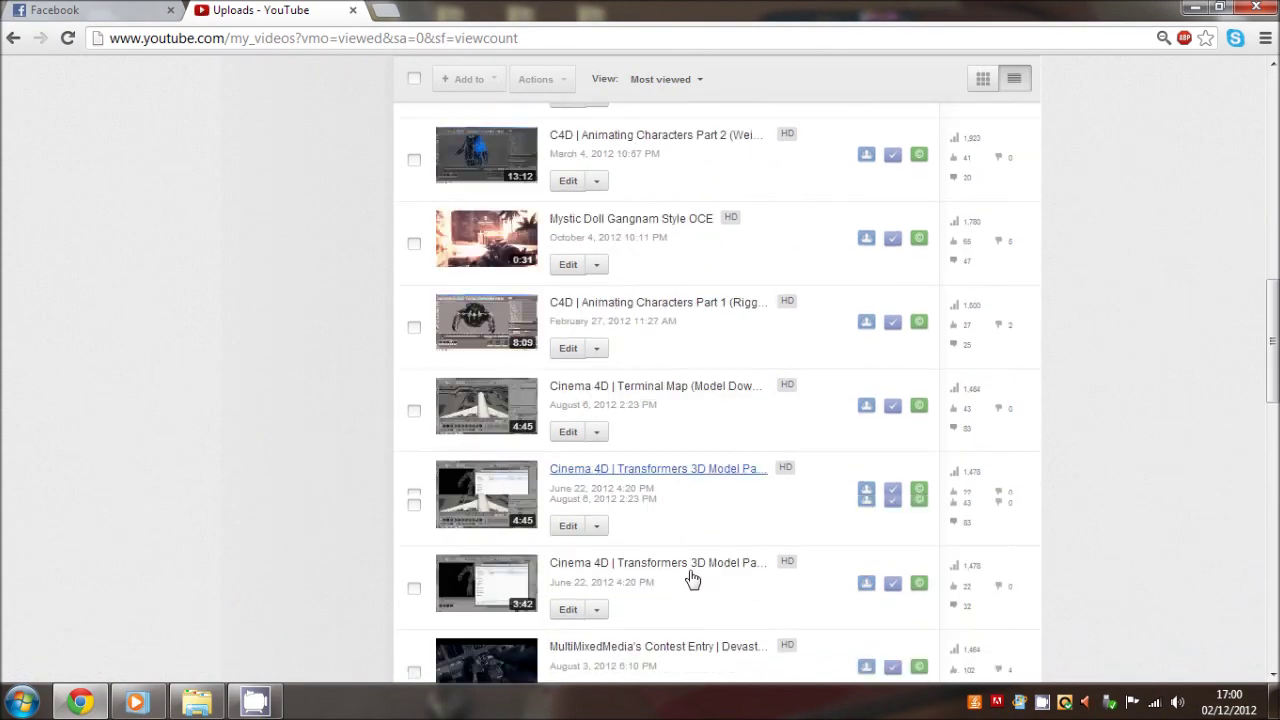
{"action": "scroll", "coordinate": [1062, 582], "scroll_direction": "down", "scroll_amount": 7}
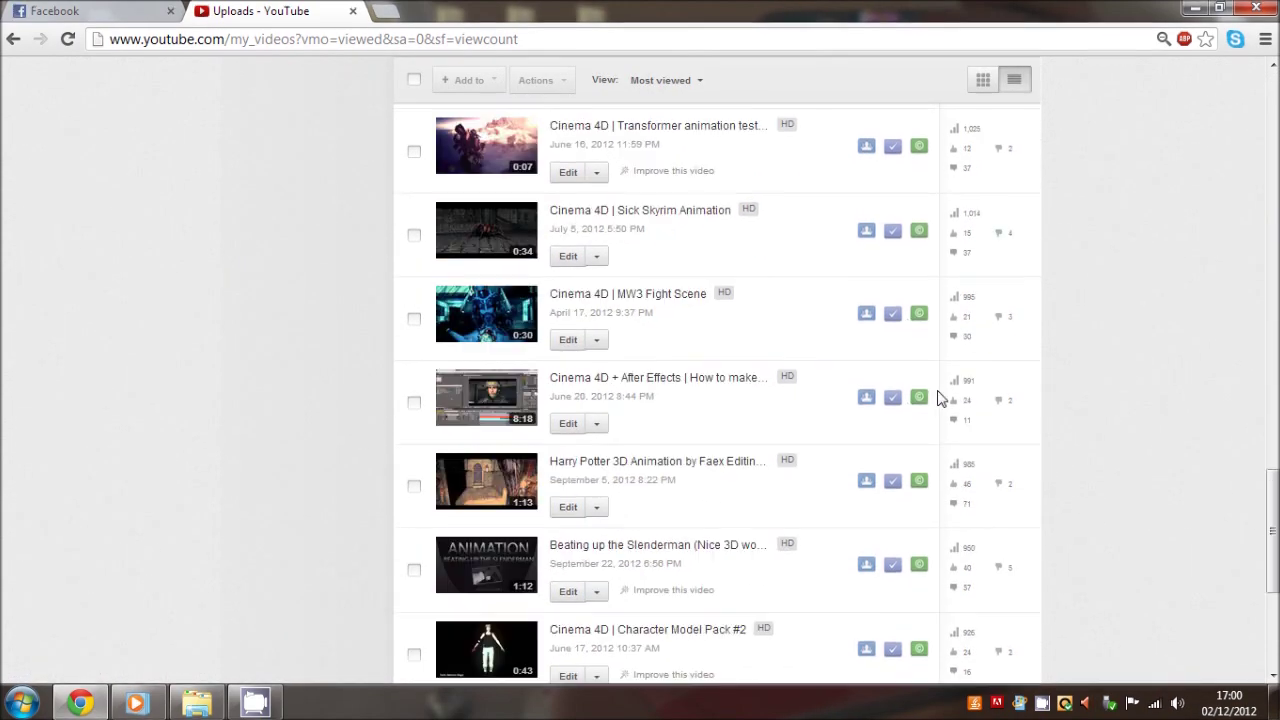
{"action": "scroll", "coordinate": [1097, 604], "scroll_direction": "up", "scroll_amount": 20}
{"action": "left_click", "coordinate": [967, 130]}
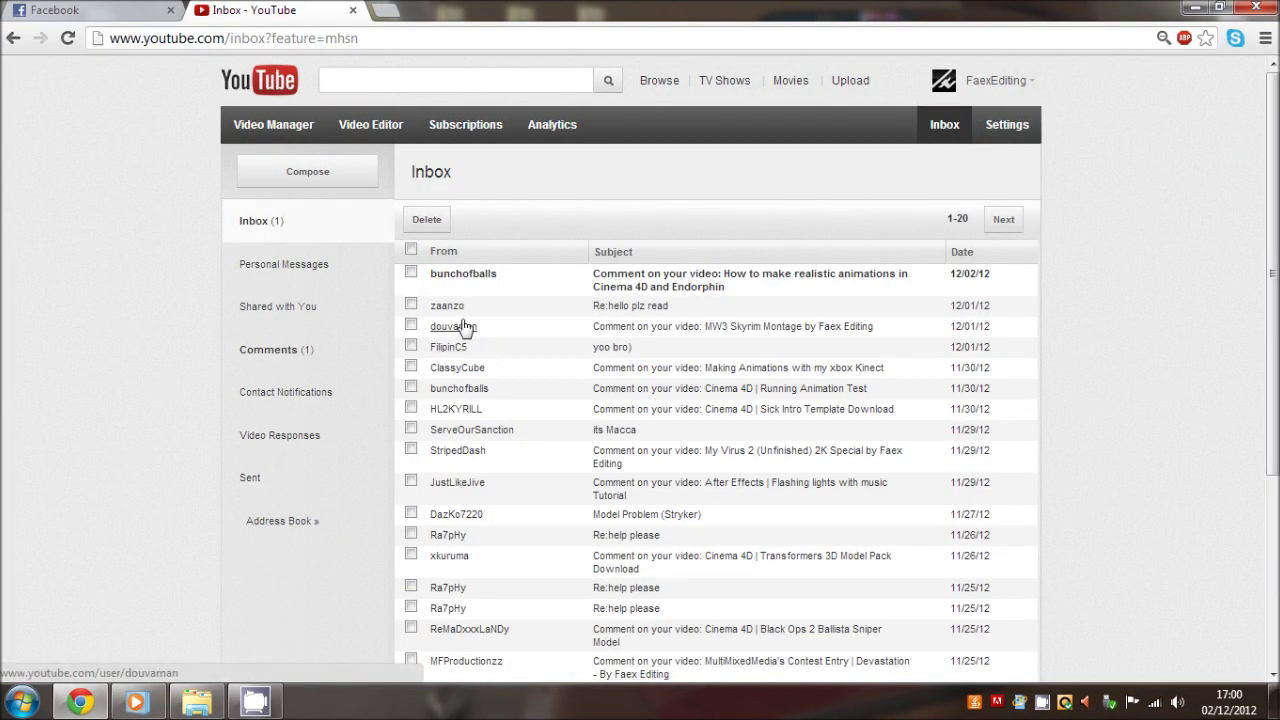
{"action": "left_click", "coordinate": [592, 288]}
{"action": "left_click", "coordinate": [593, 277]}
{"action": "left_click", "coordinate": [80, 10]}
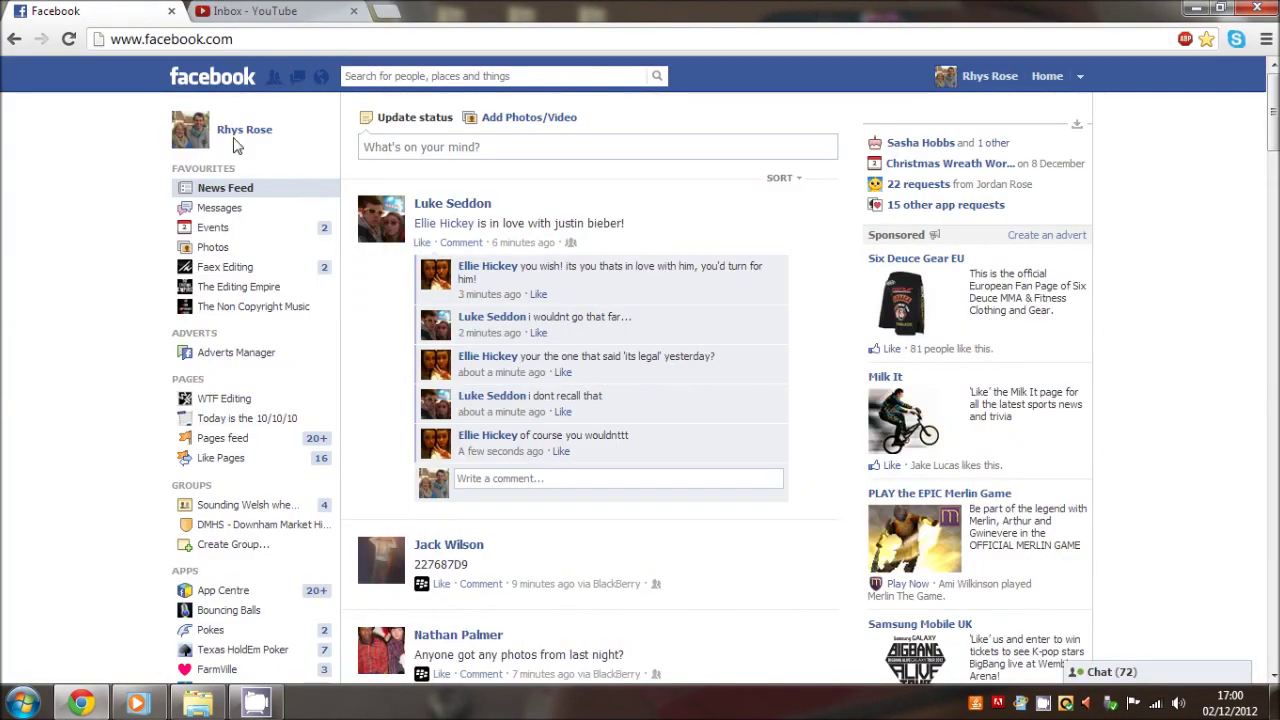
{"action": "left_click", "coordinate": [1196, 8]}
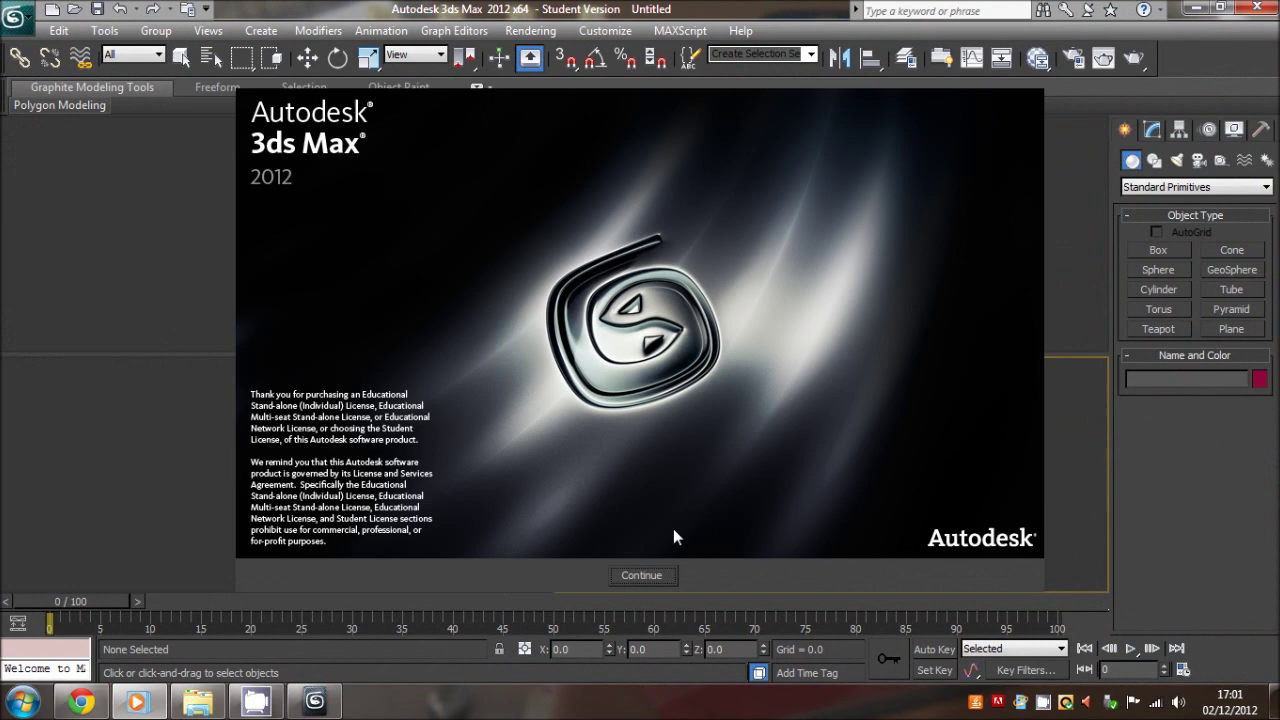
Dismiss the educational-license startup notice to reach the empty four-viewport scene.
{"action": "left_click", "coordinate": [640, 576]}
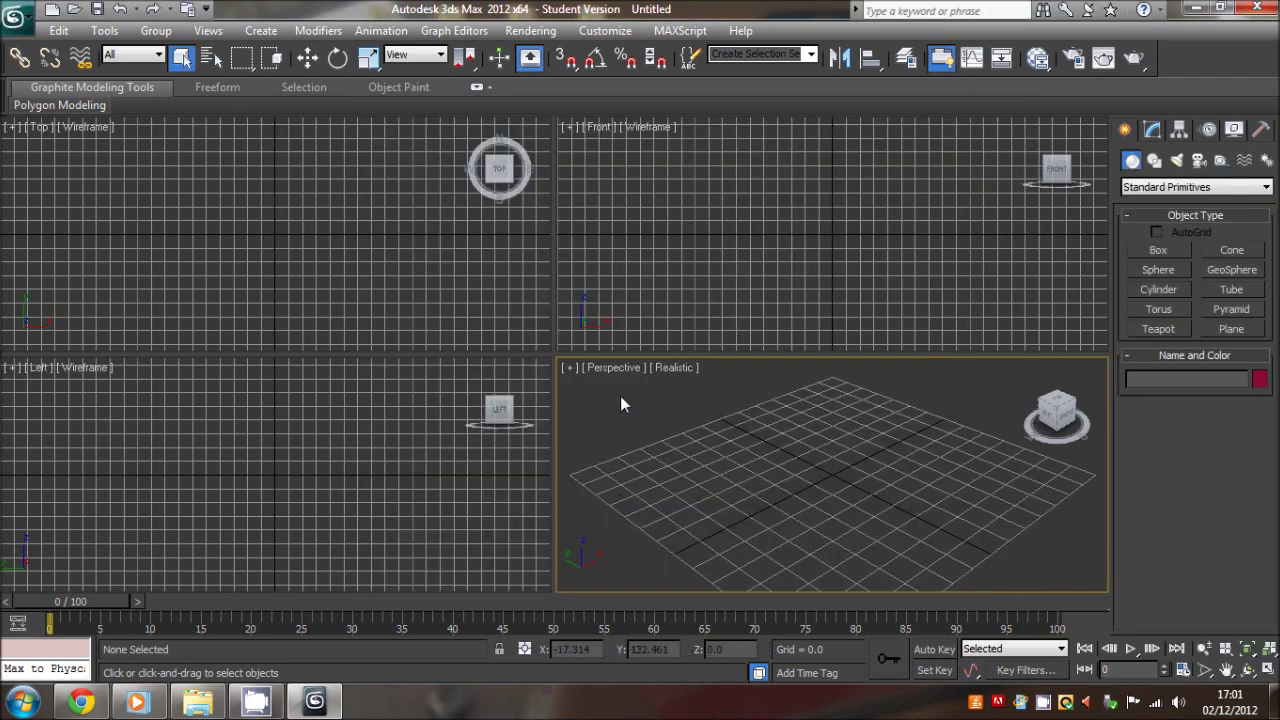
Open the Military camp downloads folder and preview a camp screenshot full size.
{"action": "left_click", "coordinate": [197, 702]}
{"action": "double_click", "coordinate": [866, 372]}
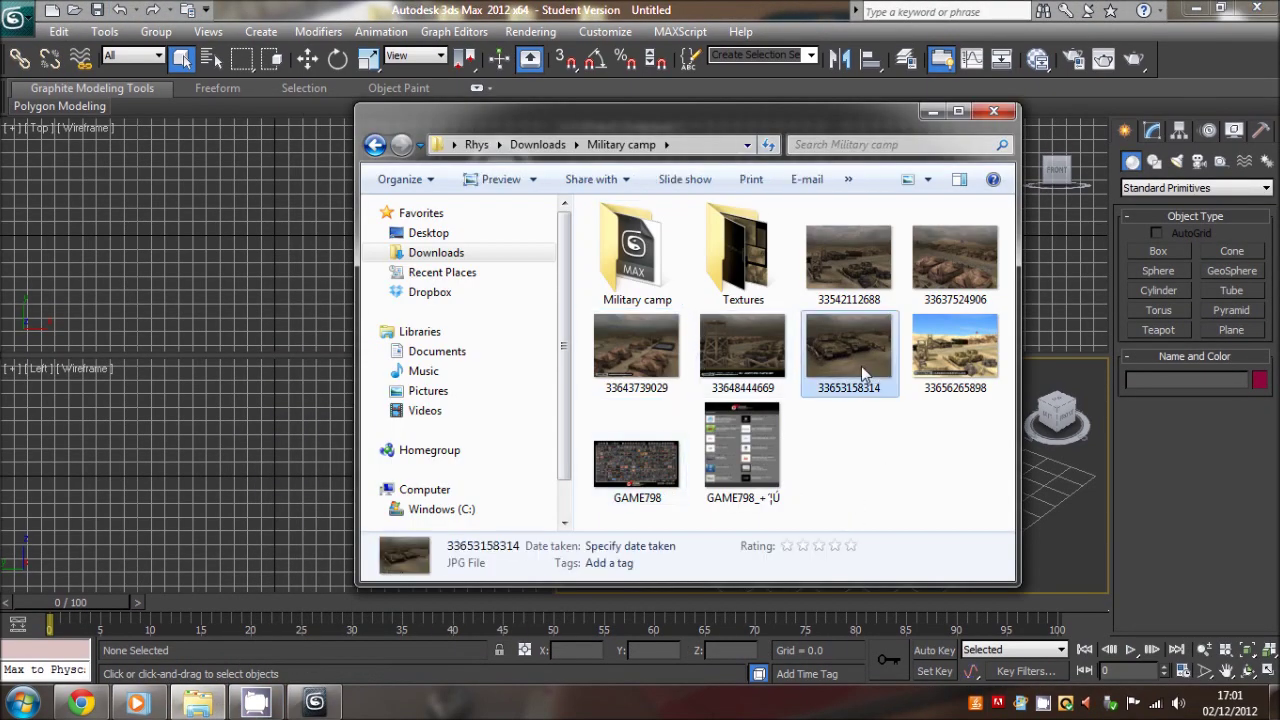
{"action": "scroll", "coordinate": [856, 371], "scroll_direction": "up", "scroll_amount": 3}
{"action": "scroll", "coordinate": [870, 355], "scroll_direction": "up", "scroll_amount": 1}
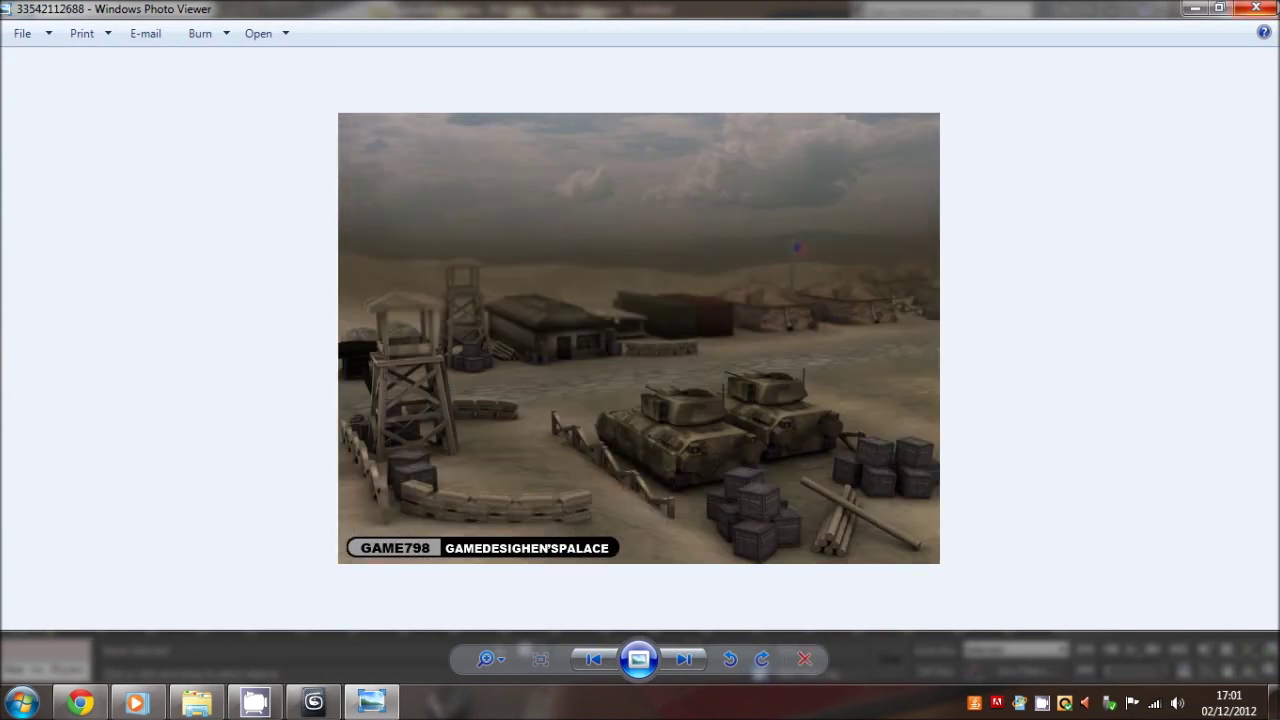
{"action": "left_click", "coordinate": [1257, 8]}
Drag the Military camp .max file from the inner folder into 3ds Max.
{"action": "double_click", "coordinate": [594, 280]}
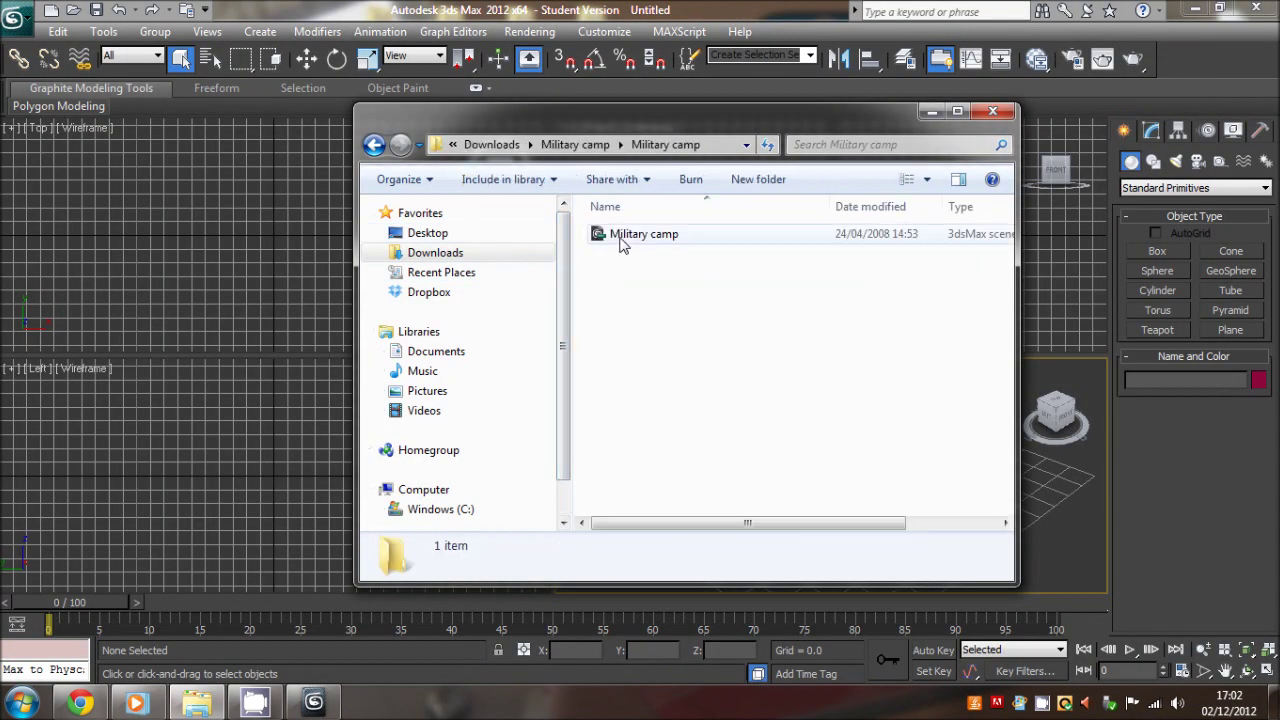
{"action": "left_click_drag", "start_coordinate": [612, 238], "coordinate": [1070, 525]}
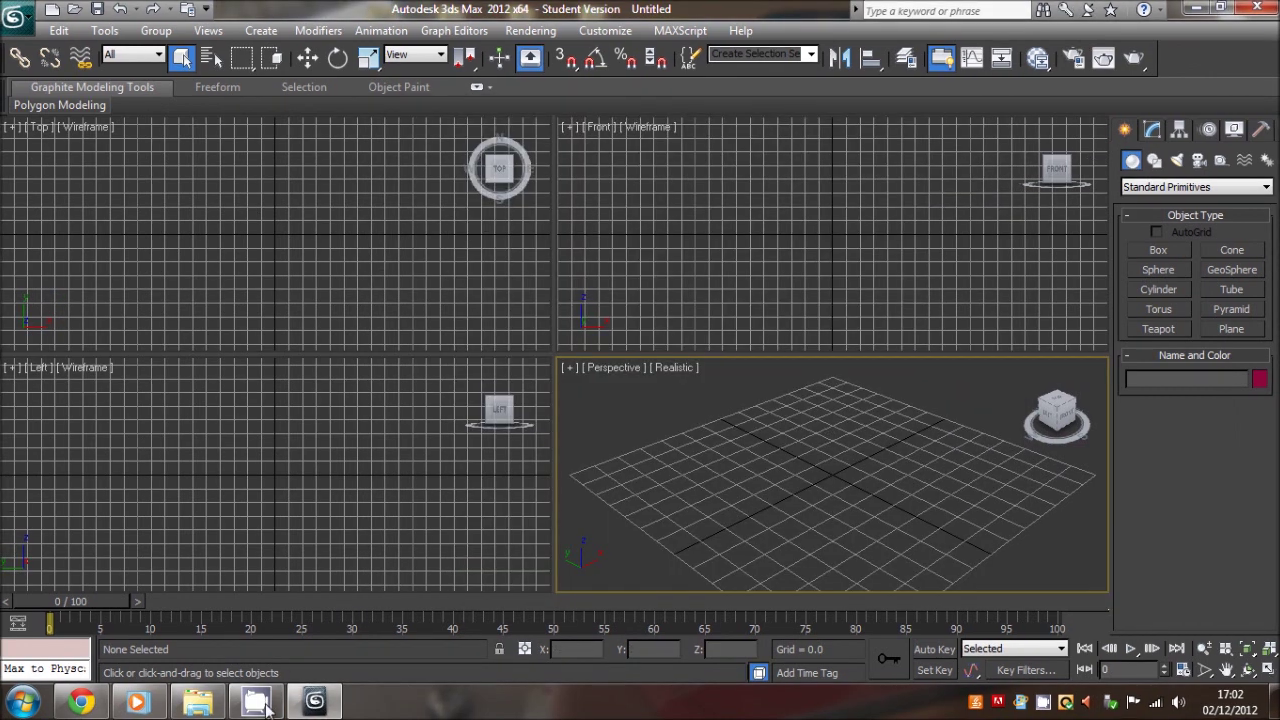
{"action": "left_click", "coordinate": [196, 703]}
Open the dropped Military camp.max, declining gamma correction and accepting the obsolete-file warning.
{"action": "left_click_drag", "start_coordinate": [1028, 485], "coordinate": [1068, 520]}
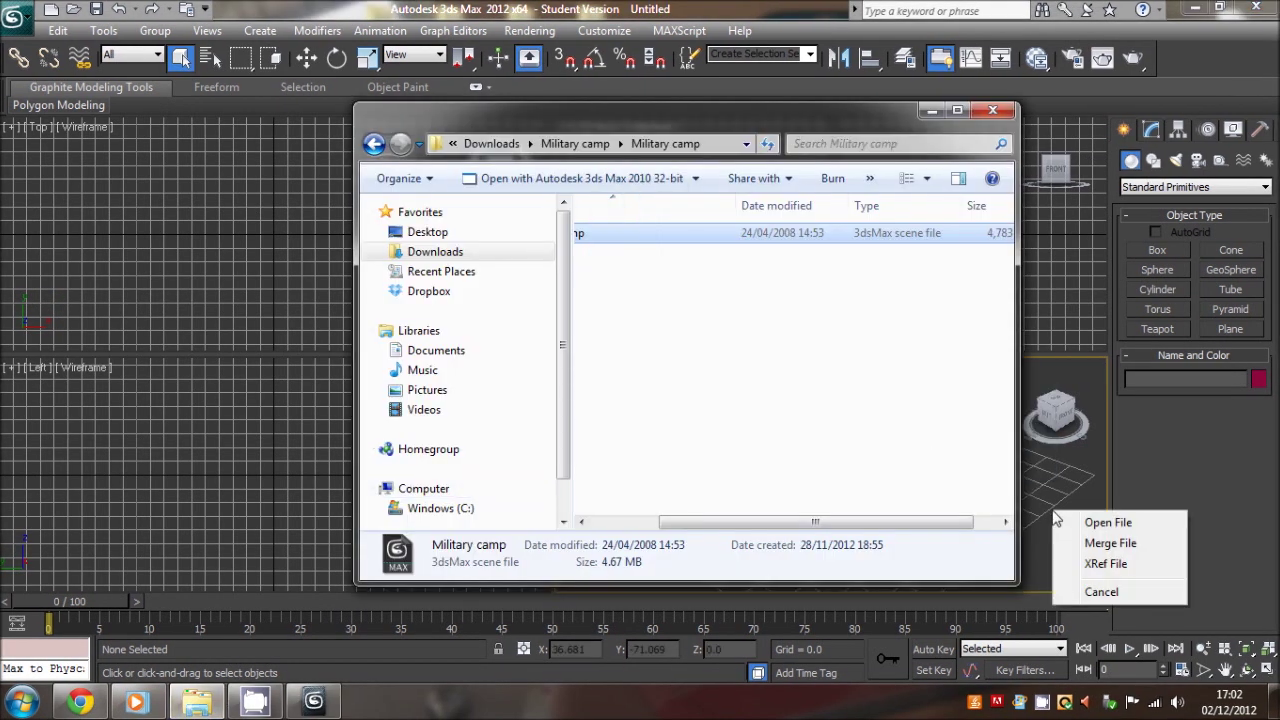
{"action": "left_click", "coordinate": [1095, 523]}
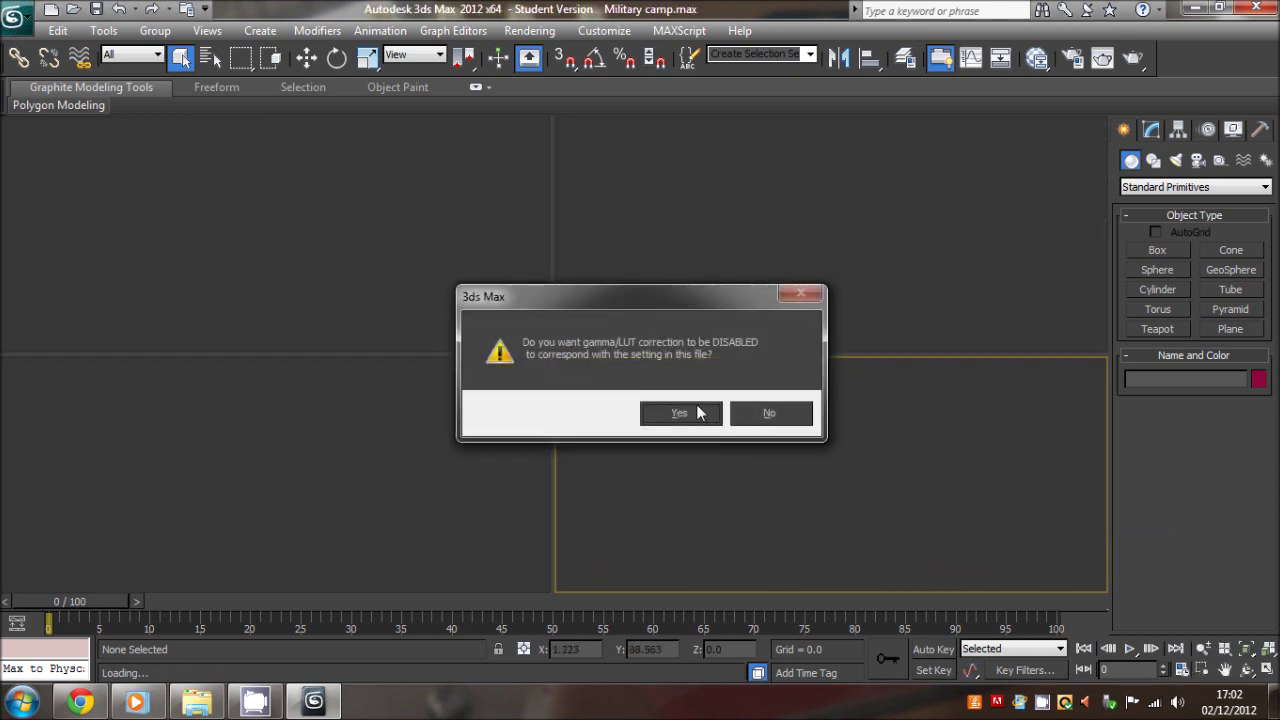
{"action": "left_click", "coordinate": [780, 419]}
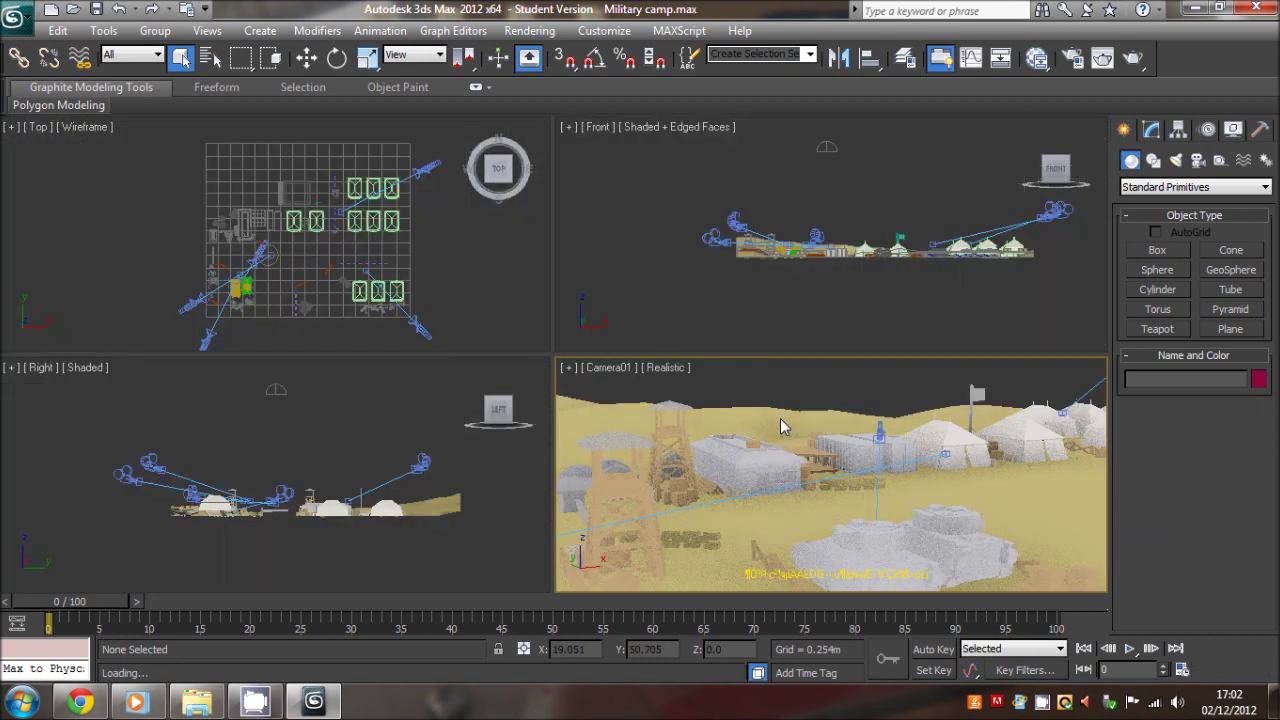
{"action": "left_click", "coordinate": [688, 388]}
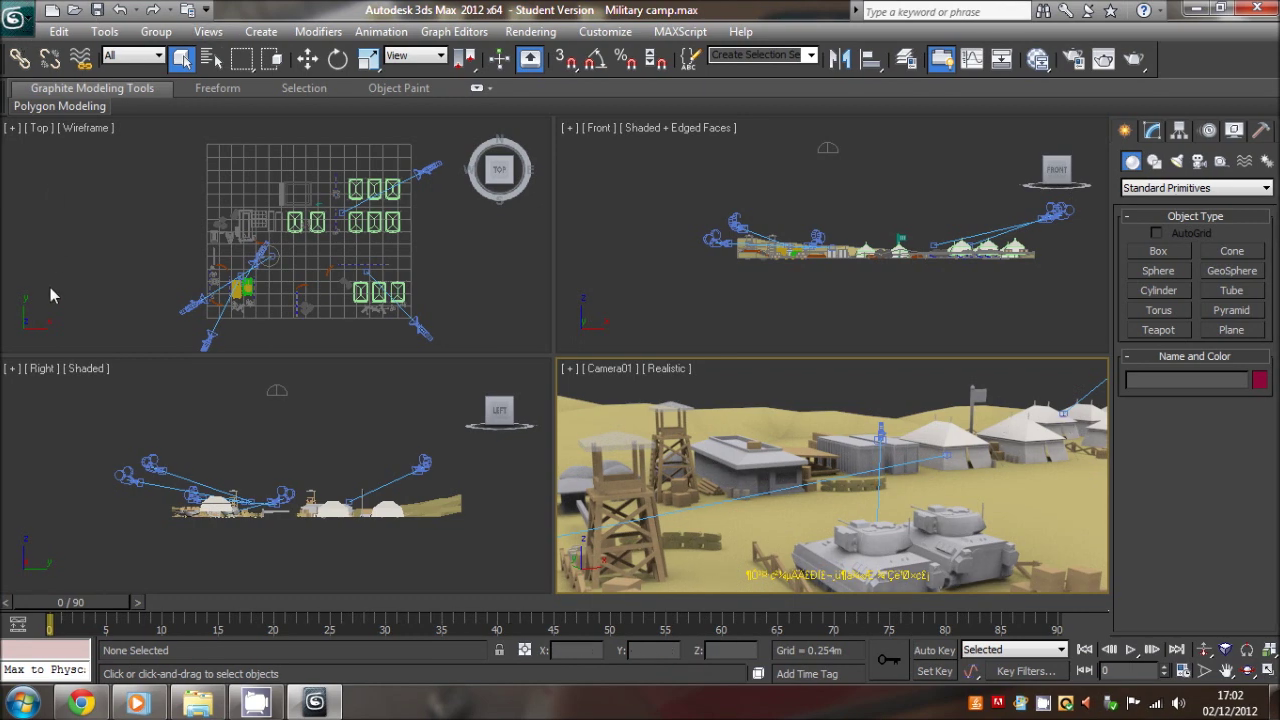
Export the scene to the Desktop in OBJ format as hhh.obj with default export options.
{"action": "key", "text": "alt+f"}
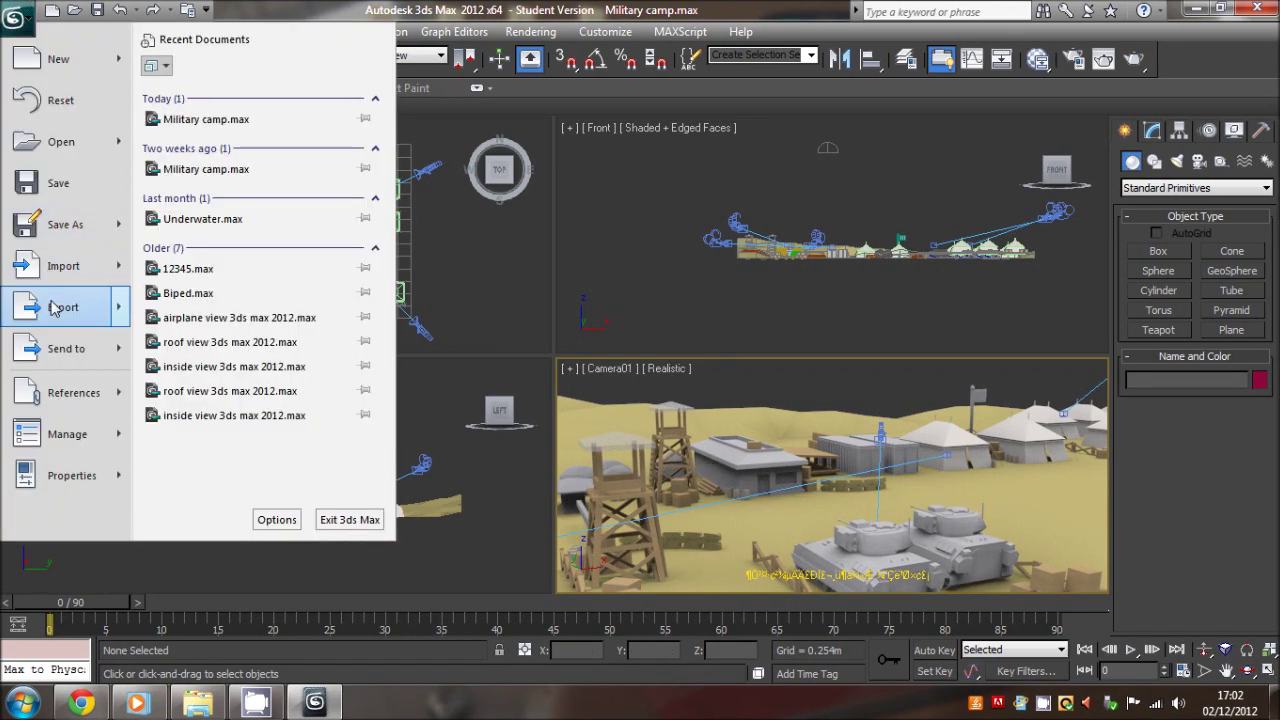
{"action": "key", "text": "Escape"}
{"action": "left_click", "coordinate": [257, 85]}
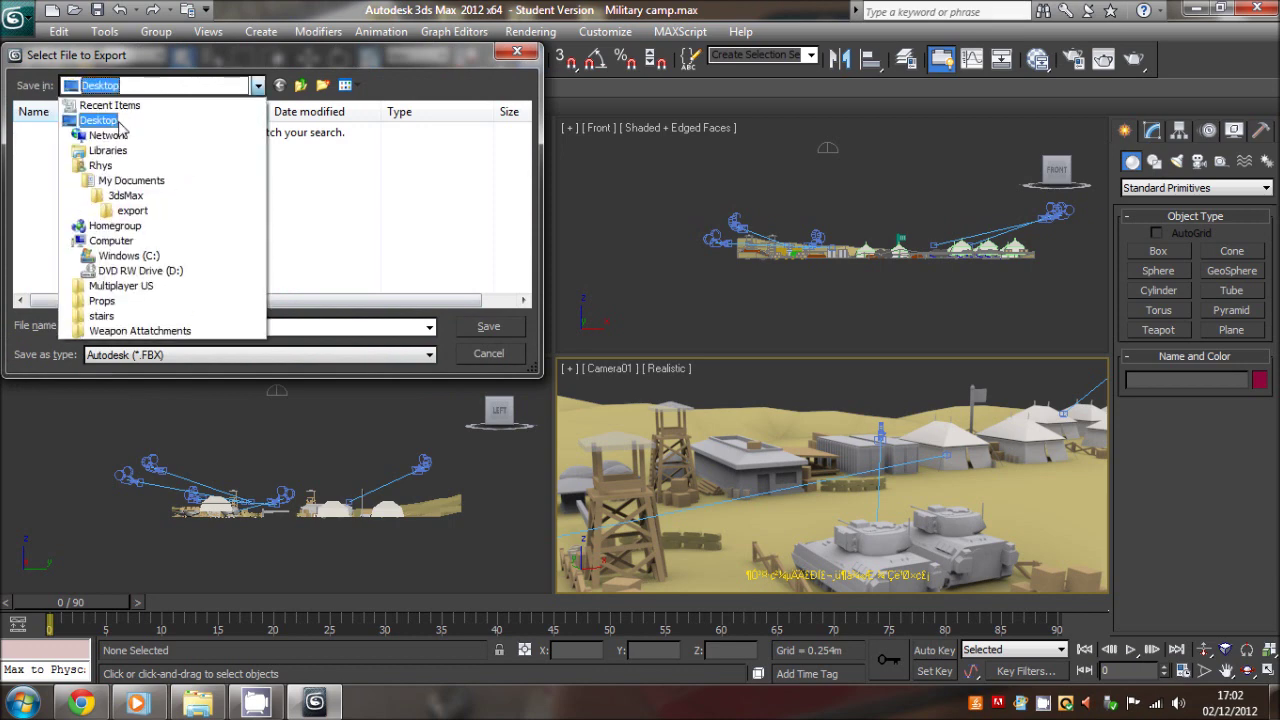
{"action": "left_click", "coordinate": [100, 114]}
{"action": "left_click", "coordinate": [182, 354]}
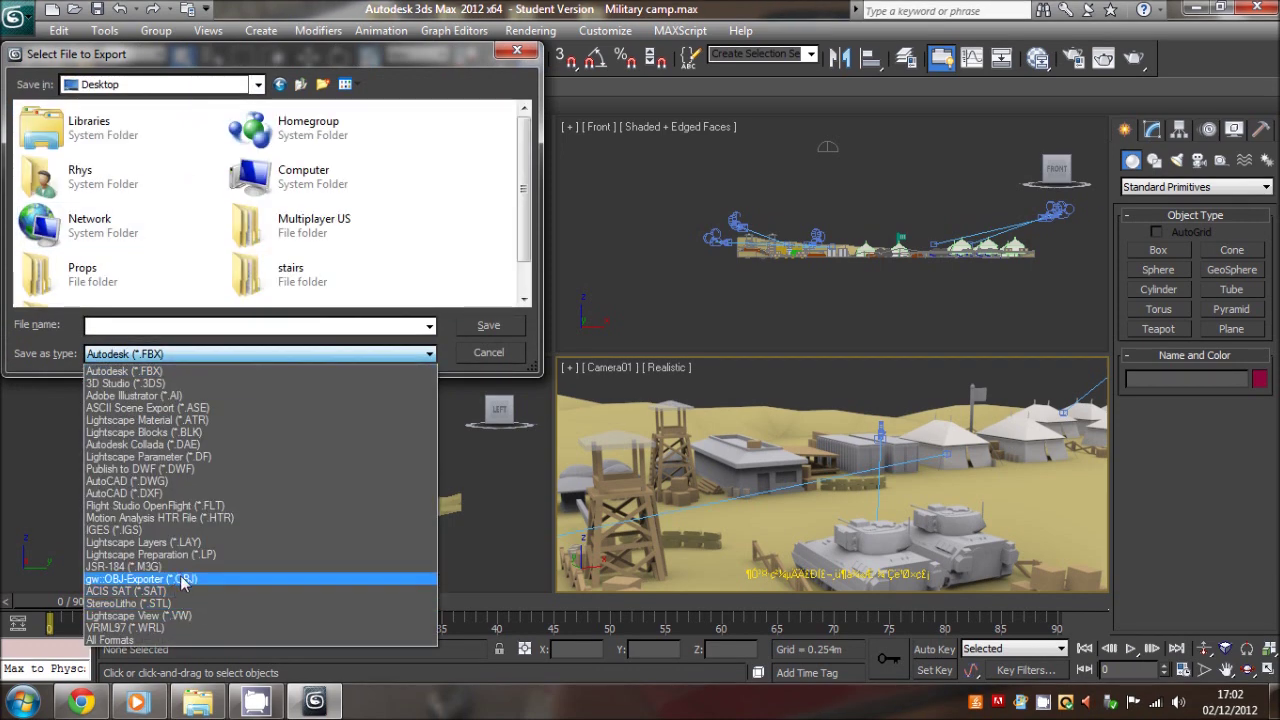
{"action": "left_click", "coordinate": [181, 576]}
{"action": "left_click", "coordinate": [188, 325]}
{"action": "type", "text": "hhh"}
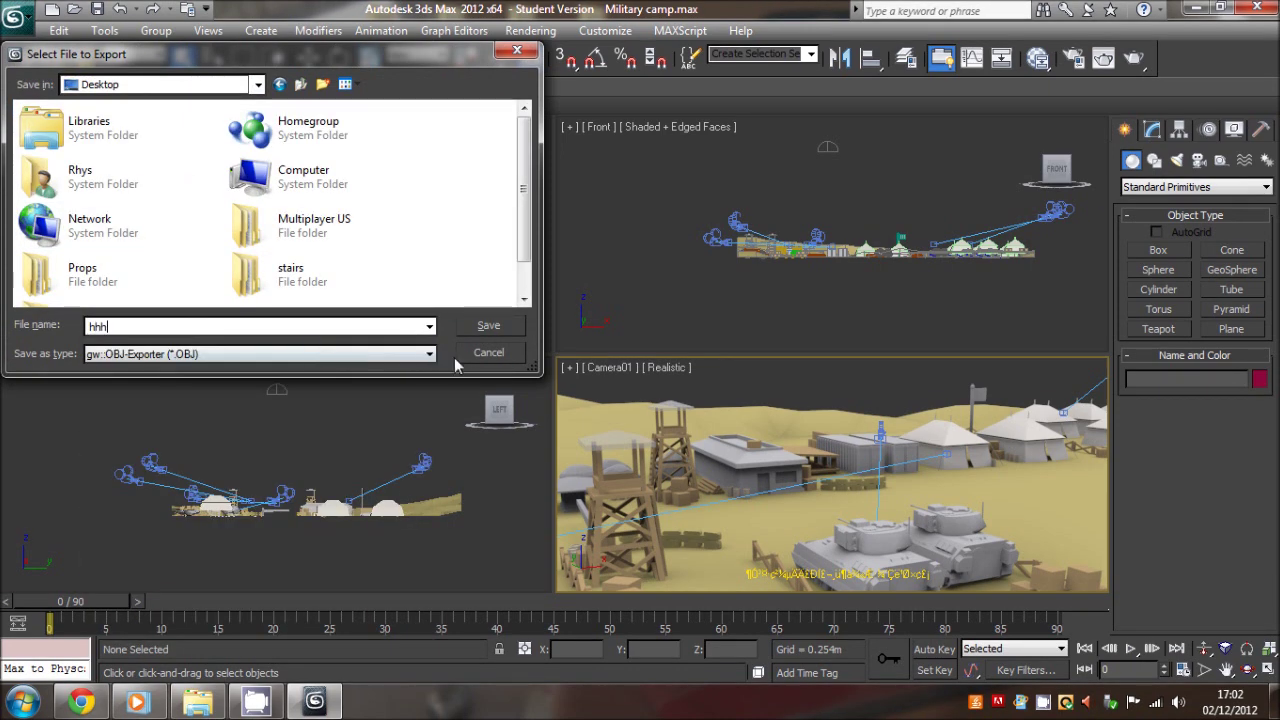
{"action": "left_click", "coordinate": [472, 334]}
{"action": "left_click", "coordinate": [560, 492]}
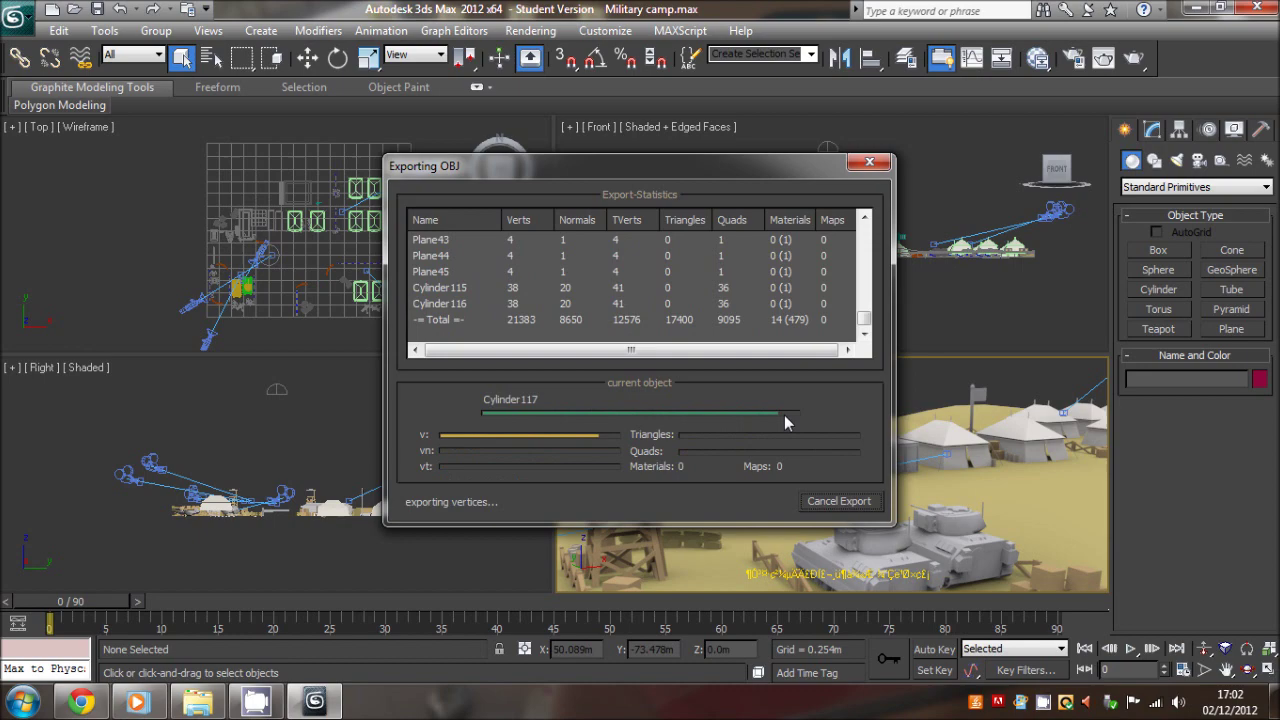
{"action": "left_click", "coordinate": [818, 498]}
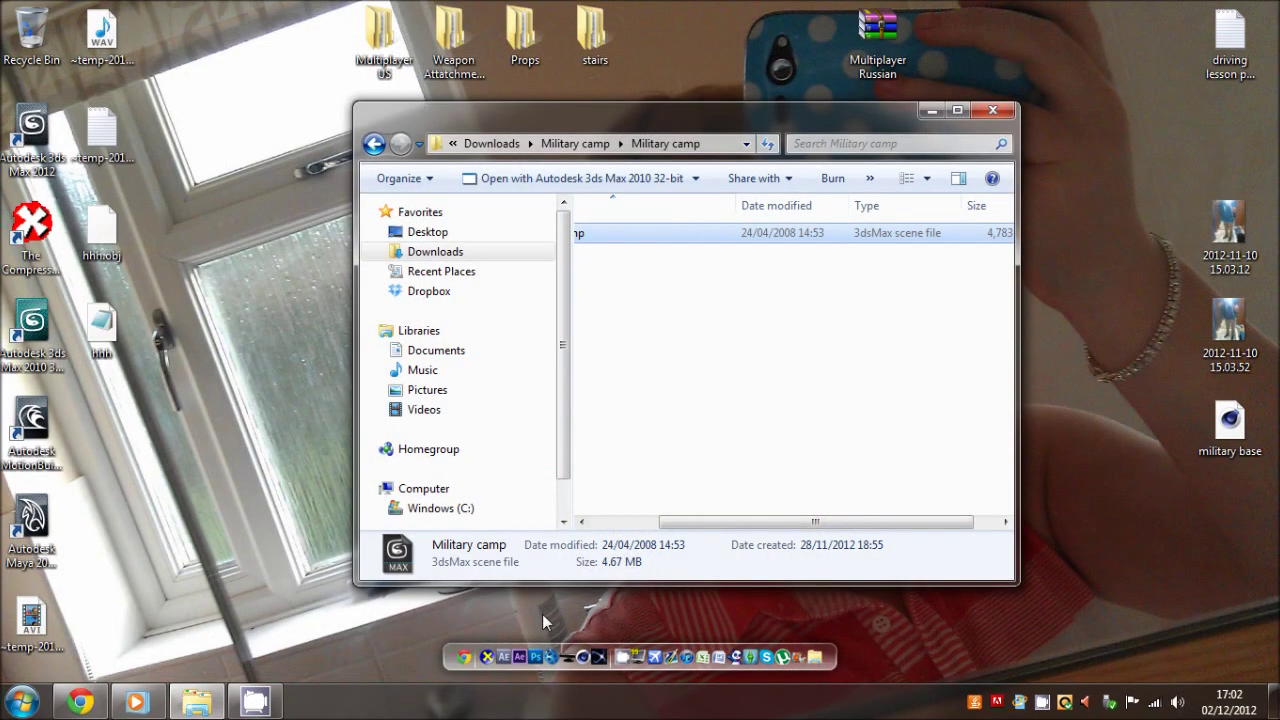
Launch Cinema 4D, confirm the Wavefront OBJ import of hhh.obj, and maximize the window.
{"action": "left_click", "coordinate": [584, 666]}
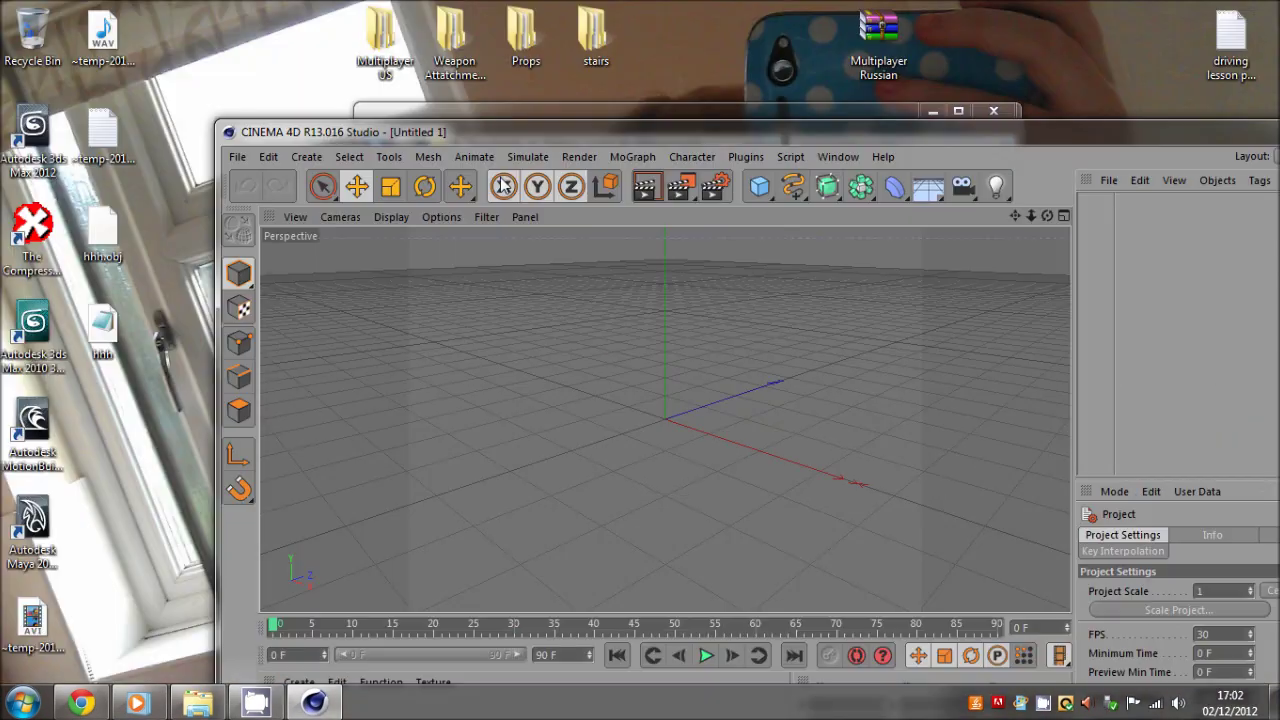
{"action": "left_click_drag", "start_coordinate": [433, 128], "coordinate": [492, 145]}
{"action": "key", "text": "Return"}
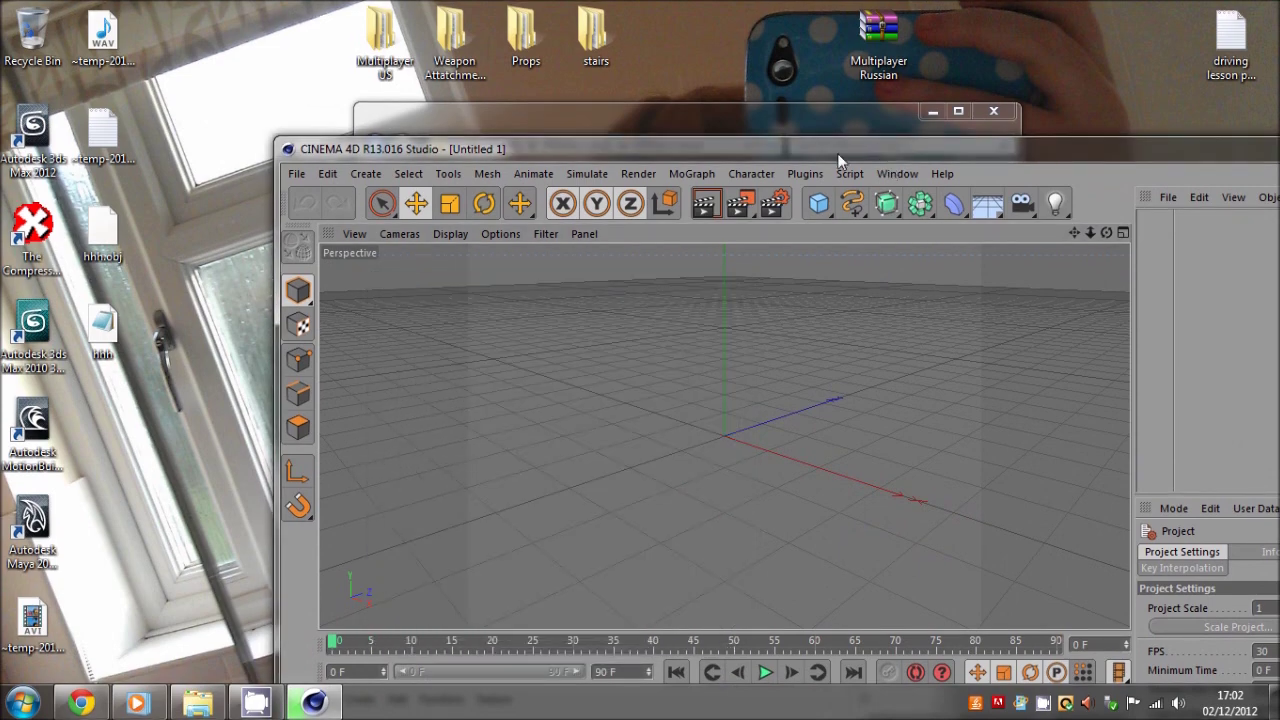
{"action": "double_click", "coordinate": [821, 153]}
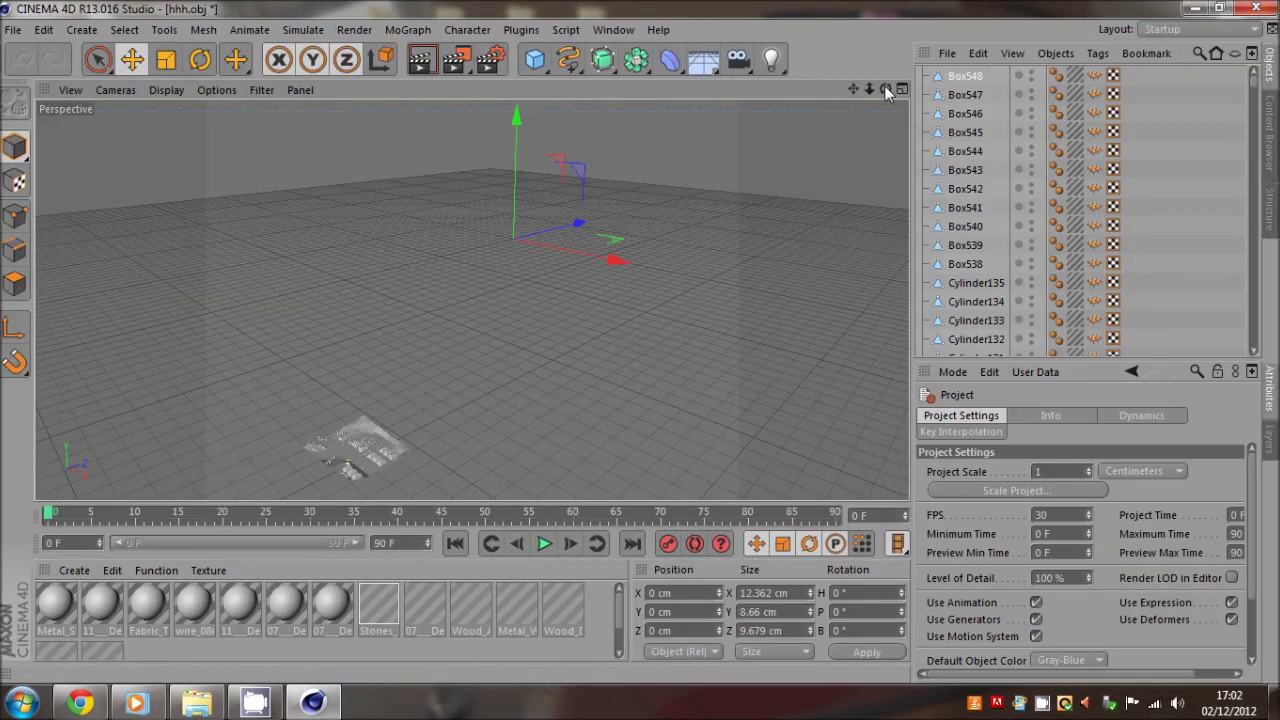
Orbit and zoom the Perspective view until the camp's tents and towers fill it.
{"action": "left_click_drag", "start_coordinate": [886, 91], "coordinate": [640, 349]}
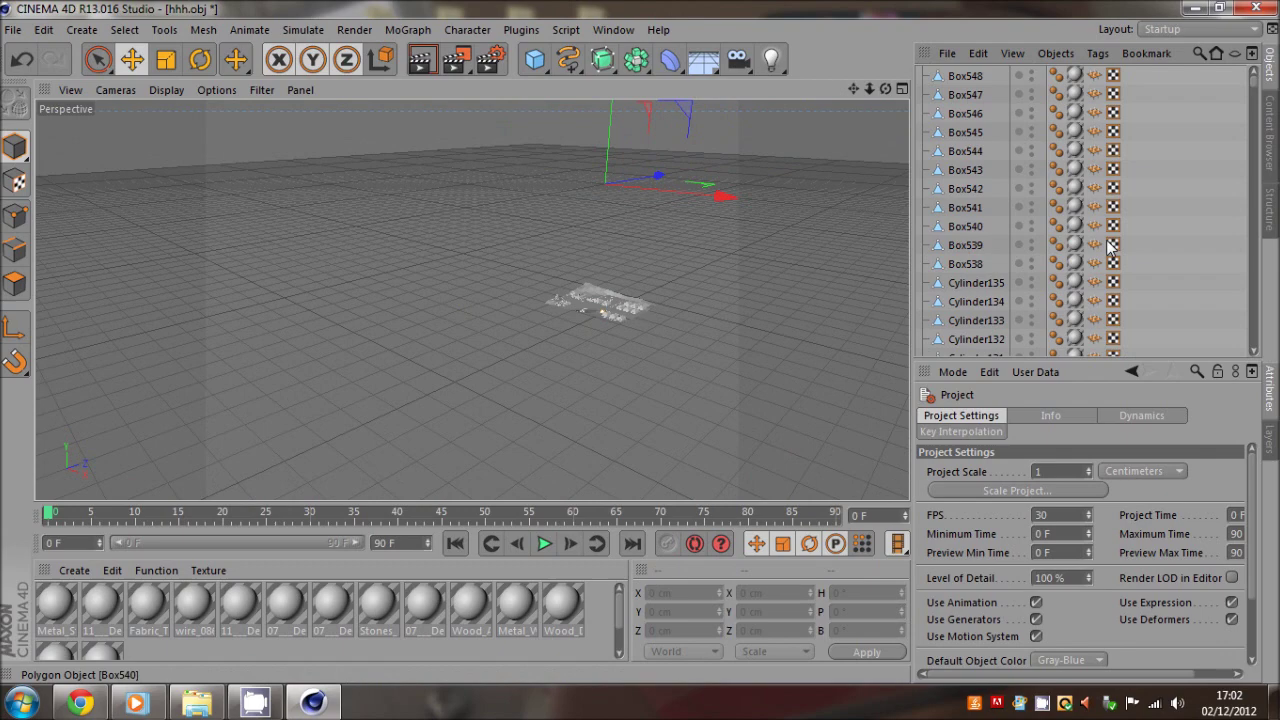
{"action": "scroll", "coordinate": [606, 318], "scroll_direction": "up", "scroll_amount": 8}
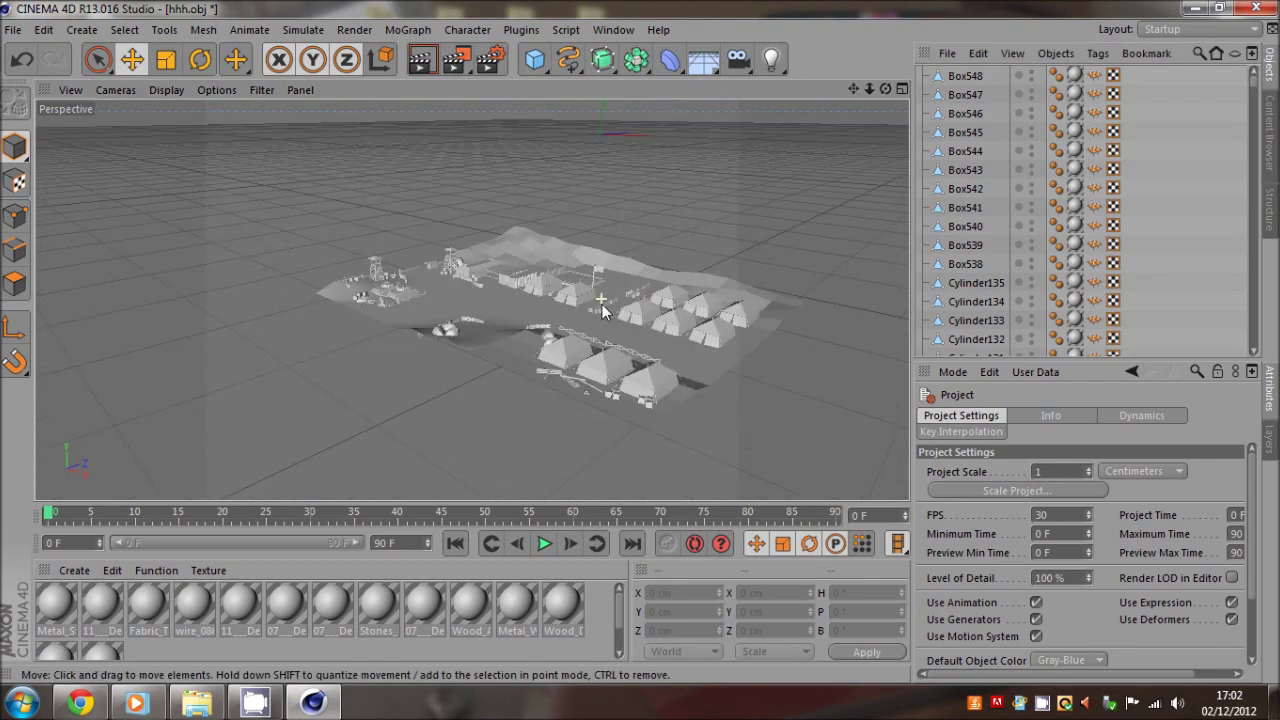
{"action": "scroll", "coordinate": [604, 312], "scroll_direction": "up", "scroll_amount": 3}
{"action": "left_click", "coordinate": [270, 643]}
{"action": "scroll", "coordinate": [527, 400], "scroll_direction": "up", "scroll_amount": 2}
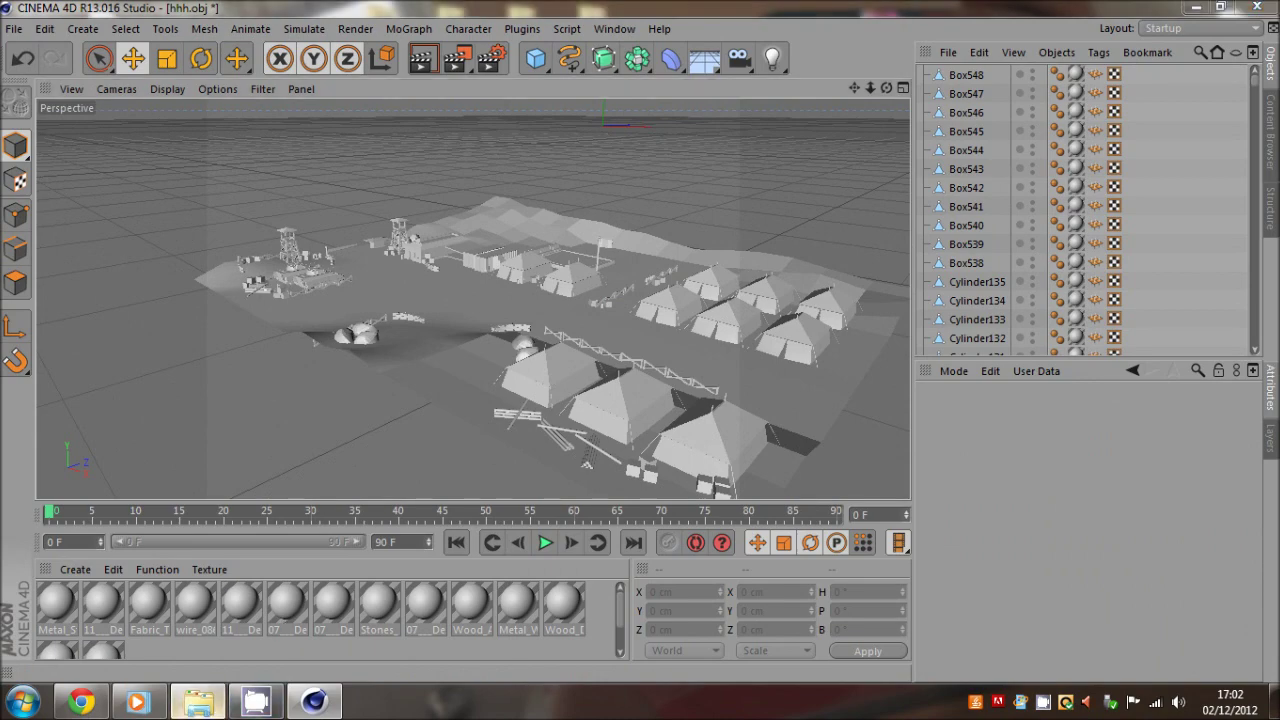
Open the wire_086086086 material's texture browser, then cancel and close the editor.
{"action": "double_click", "coordinate": [195, 603]}
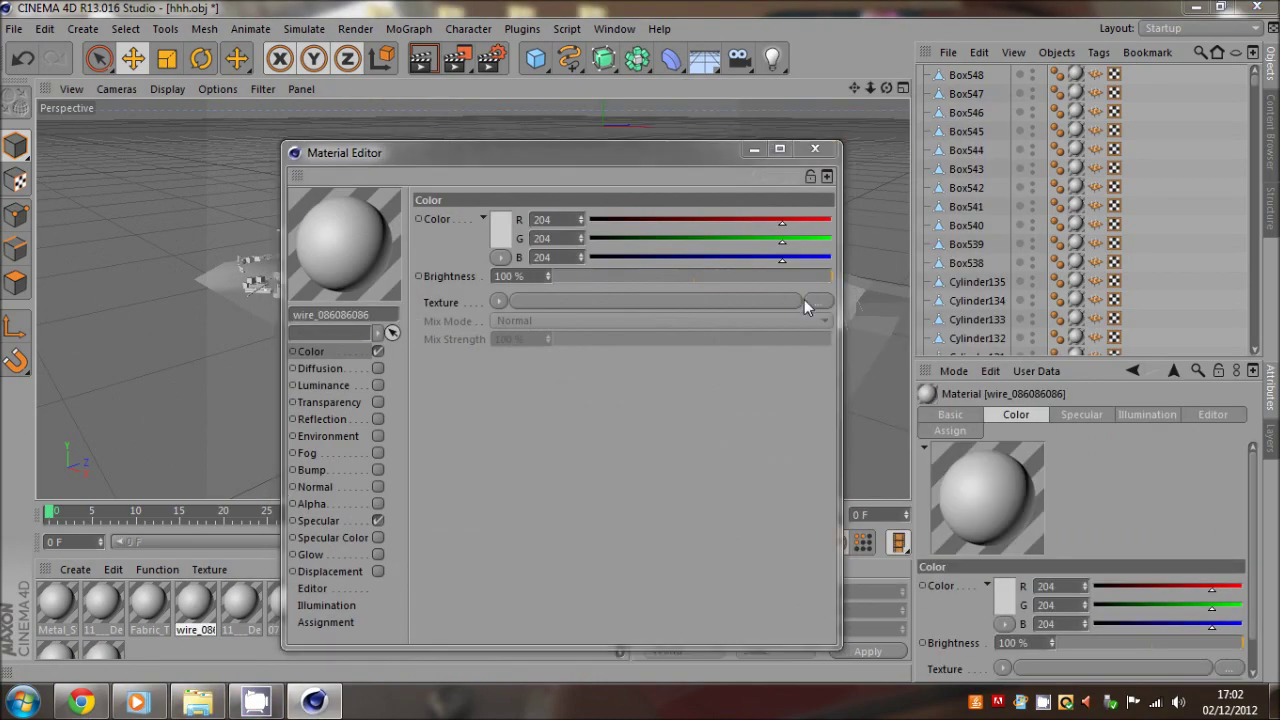
{"action": "left_click", "coordinate": [808, 302]}
{"action": "left_click", "coordinate": [876, 618]}
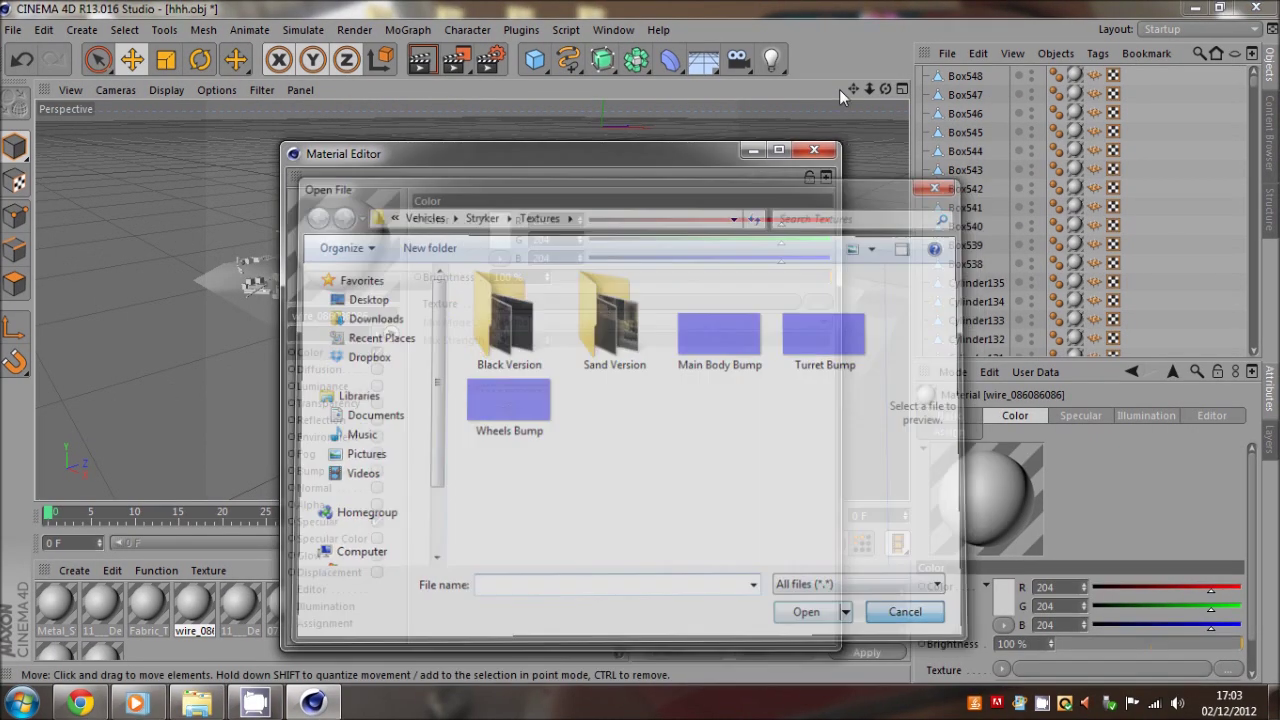
{"action": "left_click", "coordinate": [813, 149]}
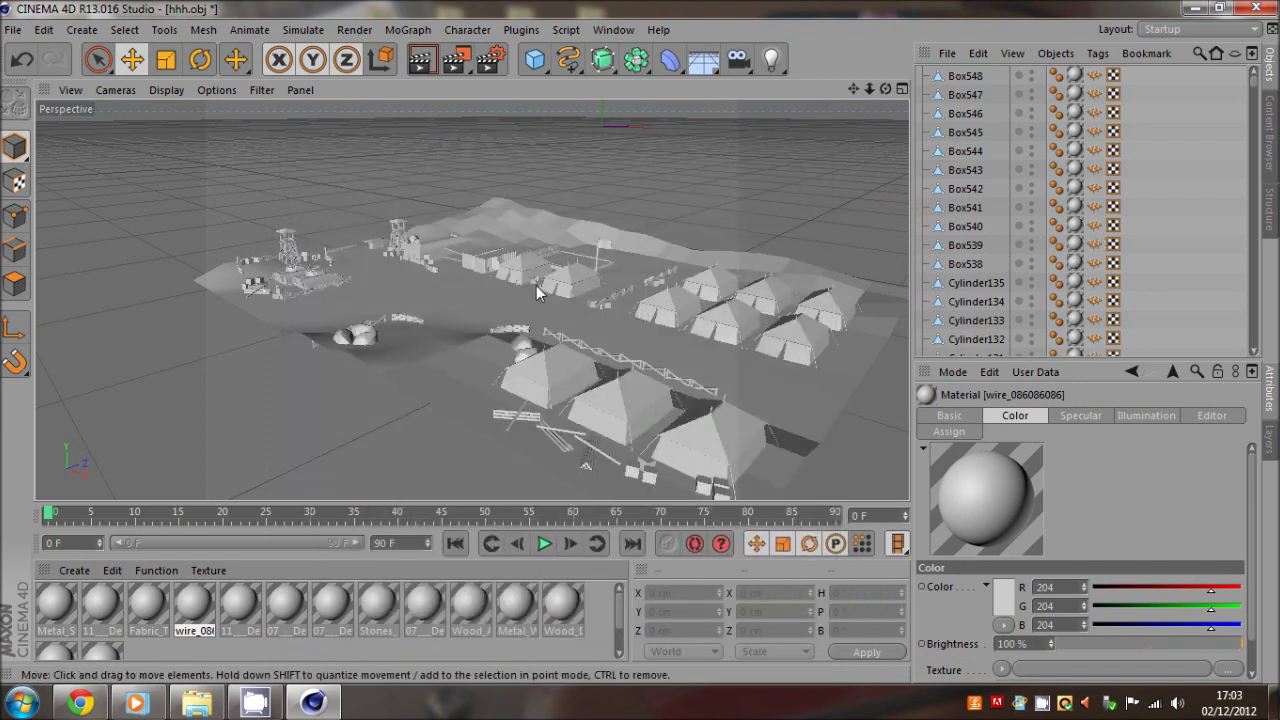
{"action": "scroll", "coordinate": [430, 240], "scroll_direction": "up", "scroll_amount": 5}
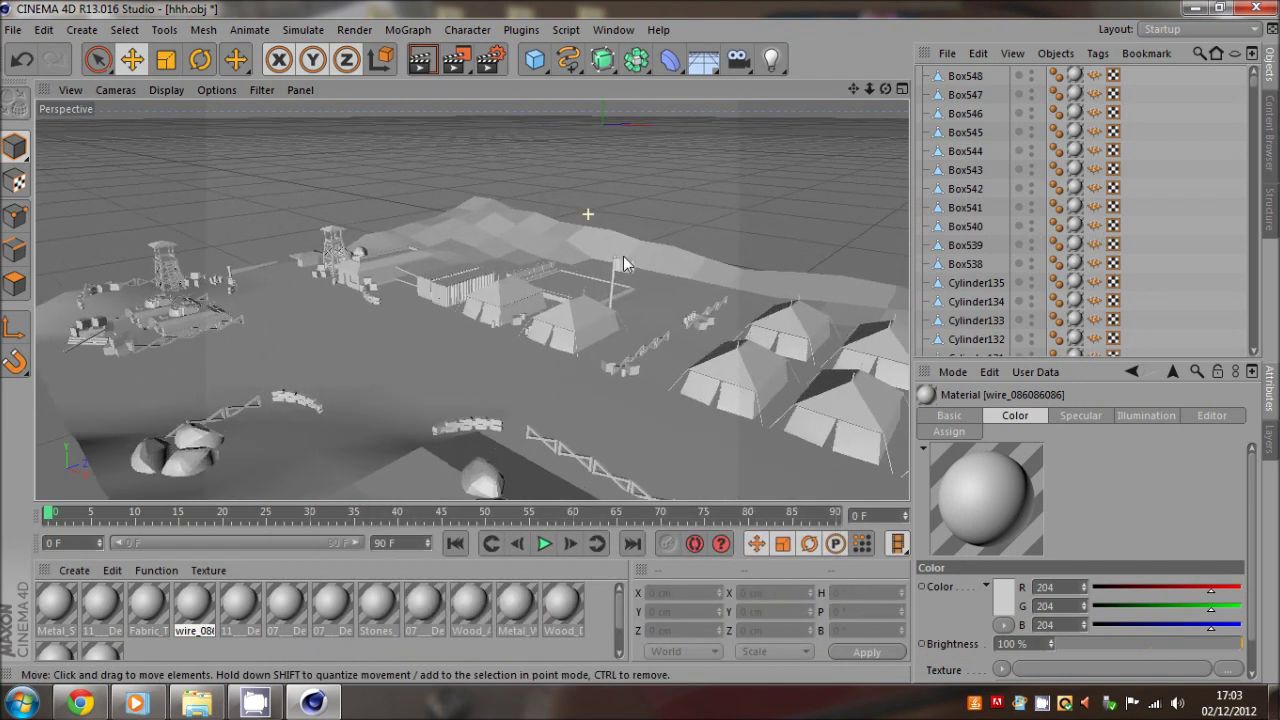
Select the flag object Cylinder24 and find the flag image in the camp's Textures folder.
{"action": "left_click", "coordinate": [631, 262]}
{"action": "left_click", "coordinate": [197, 701]}
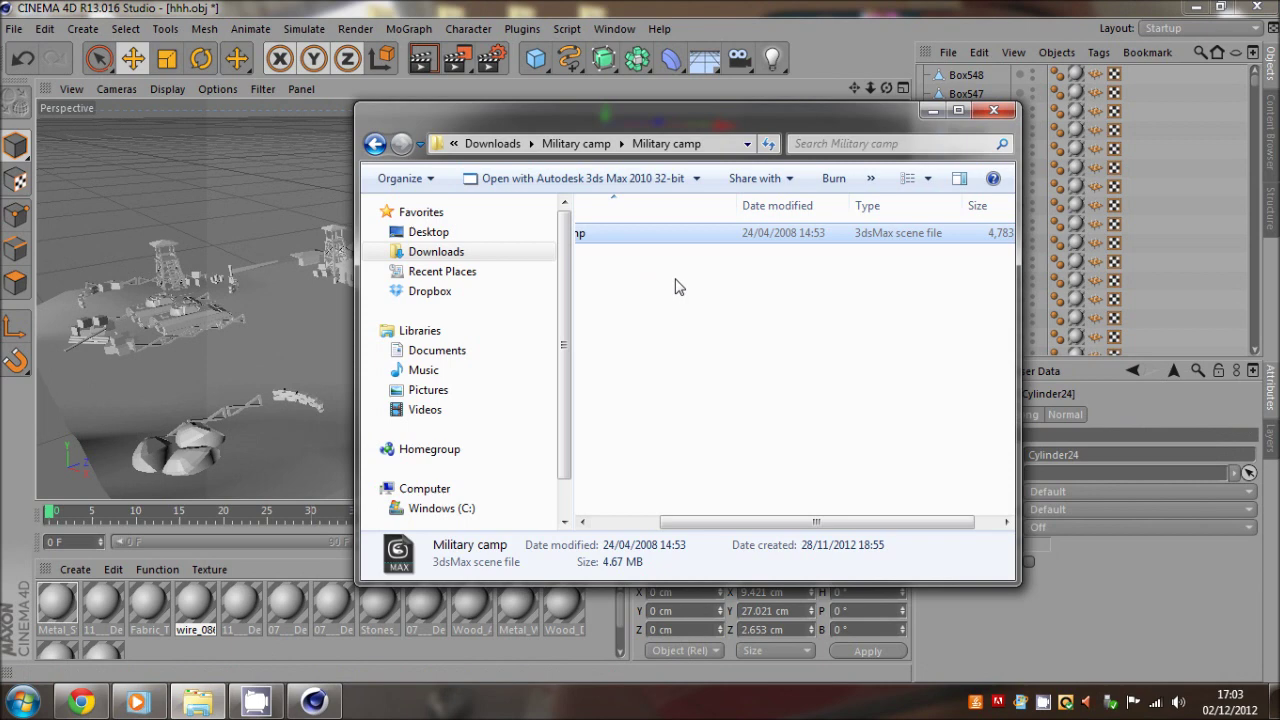
{"action": "left_click", "coordinate": [677, 286]}
{"action": "left_click", "coordinate": [375, 145]}
{"action": "double_click", "coordinate": [740, 255]}
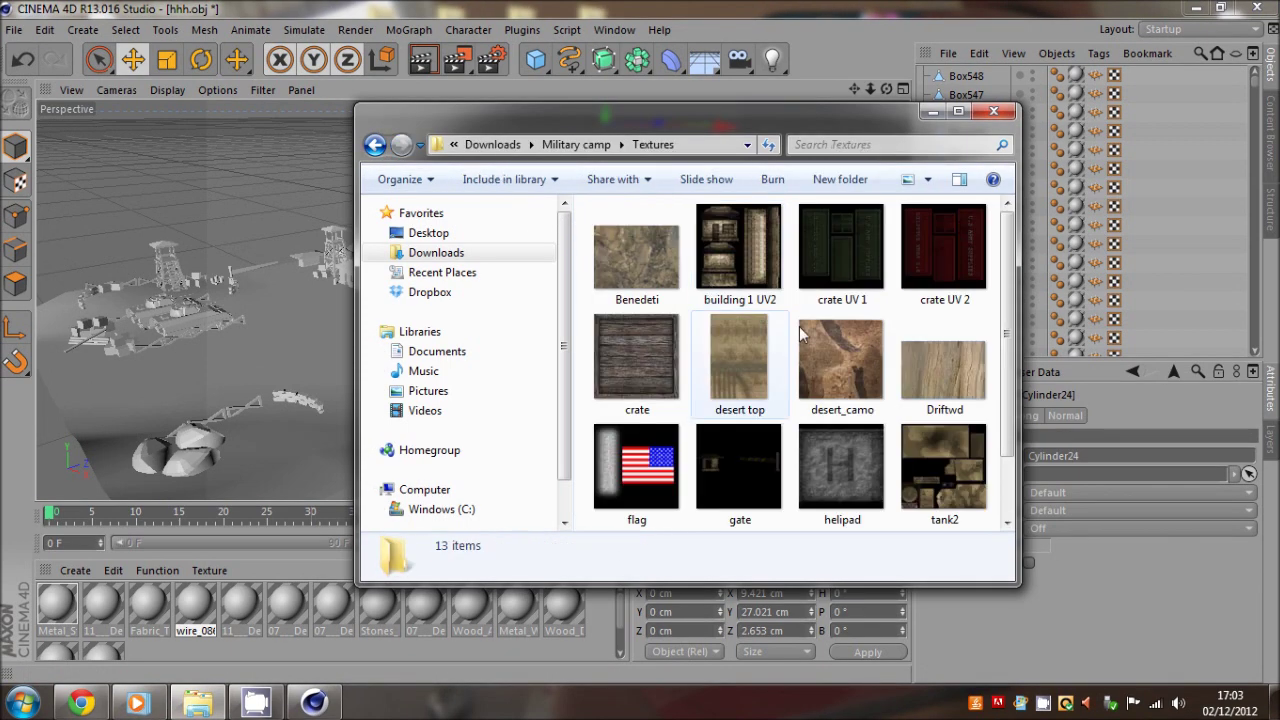
{"action": "left_click", "coordinate": [637, 465]}
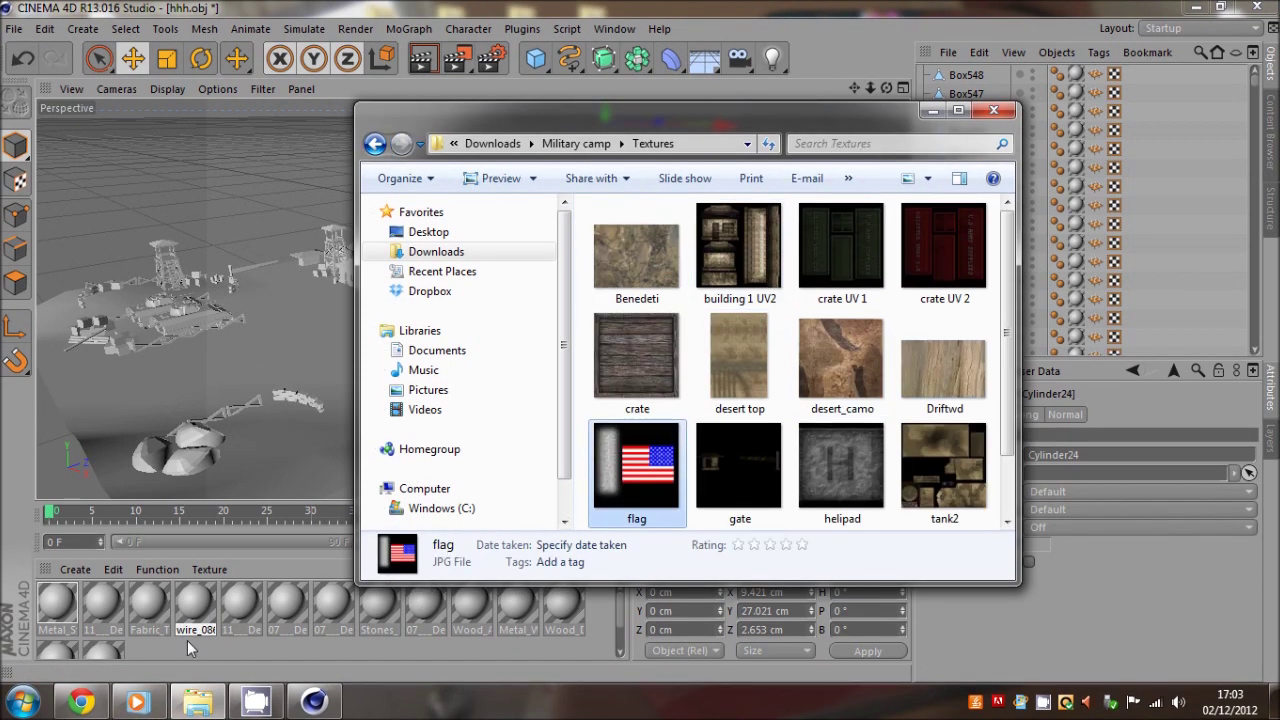
Apply flag.jpg as the Metal_Steel material's Color texture without copying it to the project.
{"action": "double_click", "coordinate": [57, 605]}
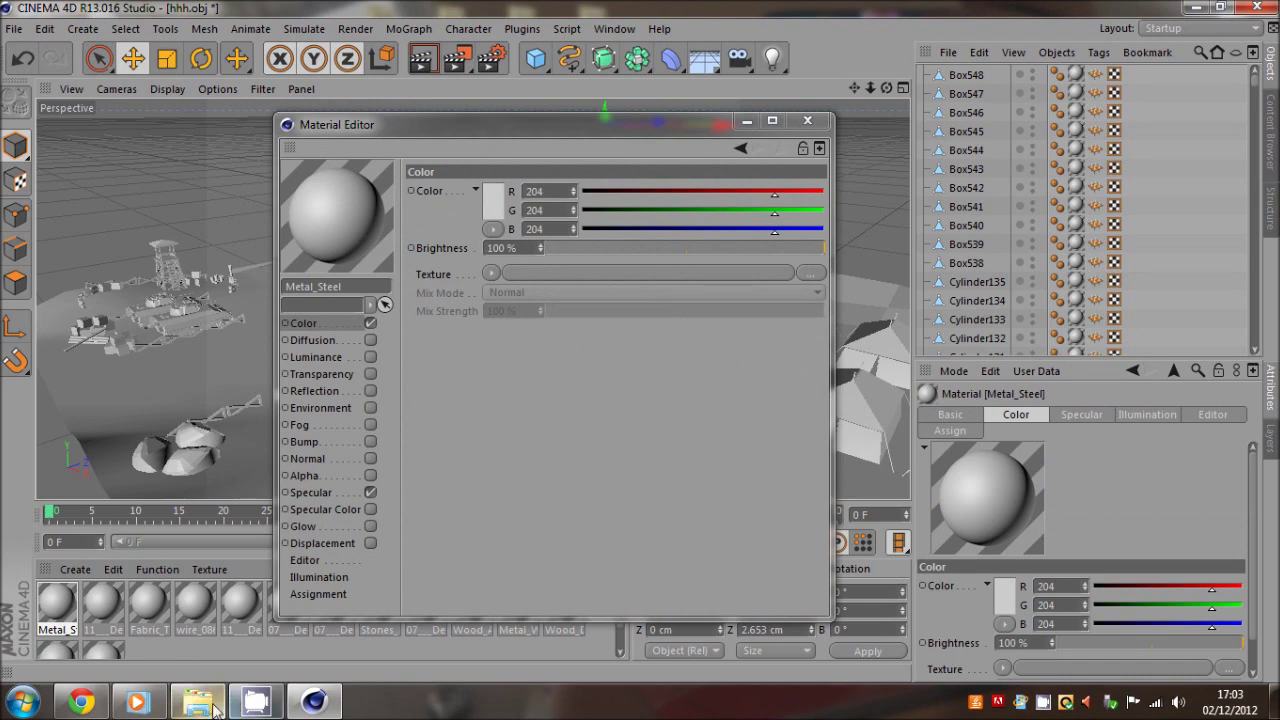
{"action": "left_click", "coordinate": [197, 701]}
{"action": "left_click_drag", "start_coordinate": [650, 112], "coordinate": [890, 99]}
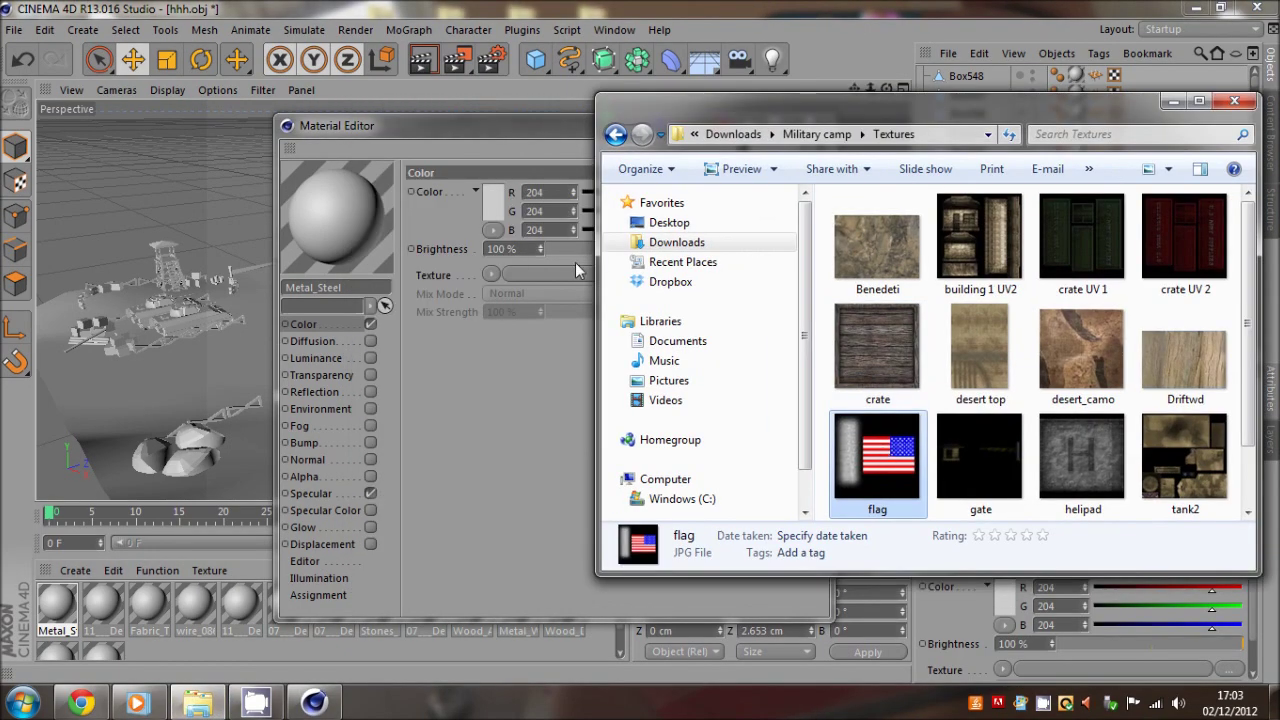
{"action": "left_click_drag", "start_coordinate": [575, 262], "coordinate": [560, 273]}
{"action": "left_click", "coordinate": [725, 415]}
{"action": "left_click", "coordinate": [826, 120]}
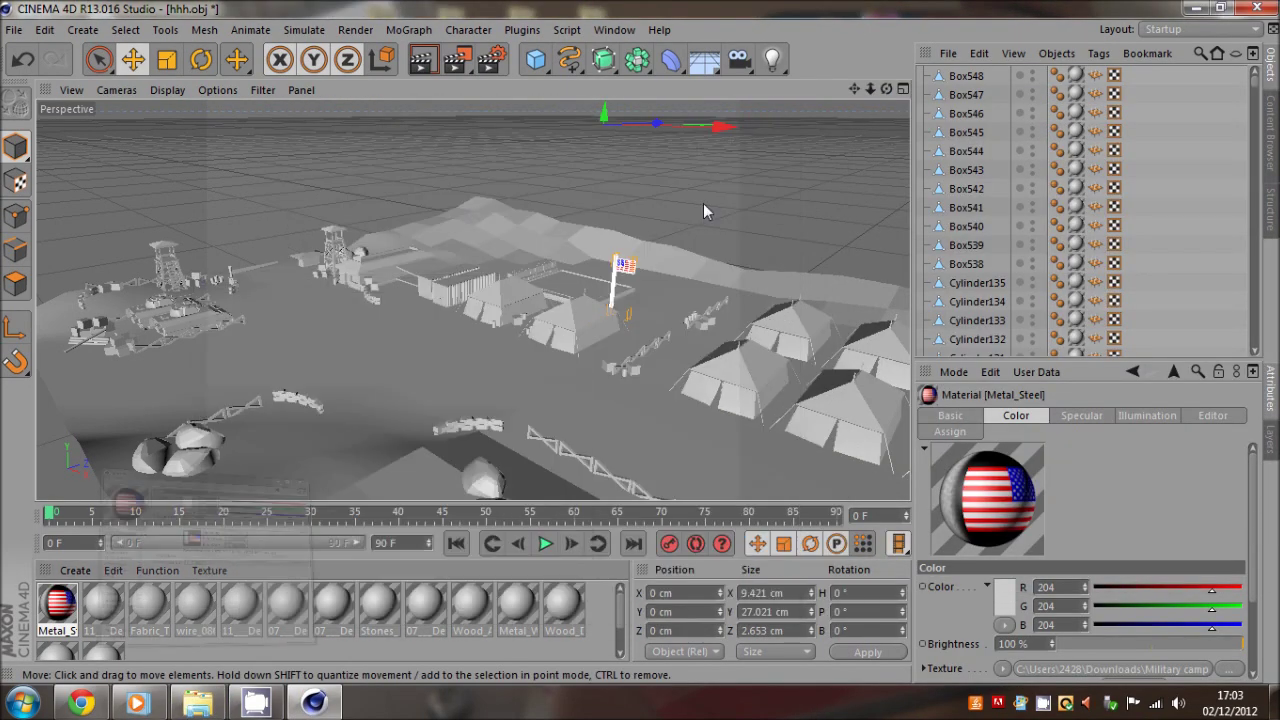
Apply desert top.jpg as the Ground_SandShore texture on ground plane Plane01, declining the copy.
{"action": "left_click", "coordinate": [1025, 264]}
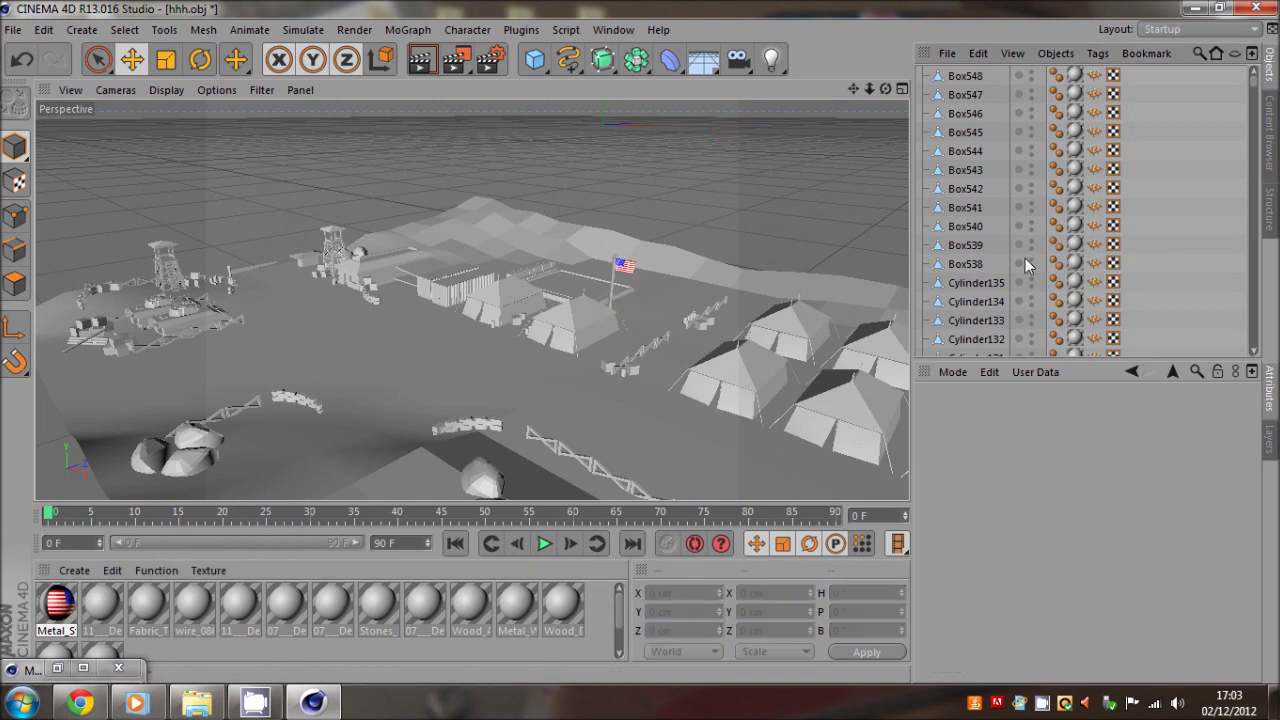
{"action": "left_click", "coordinate": [446, 356]}
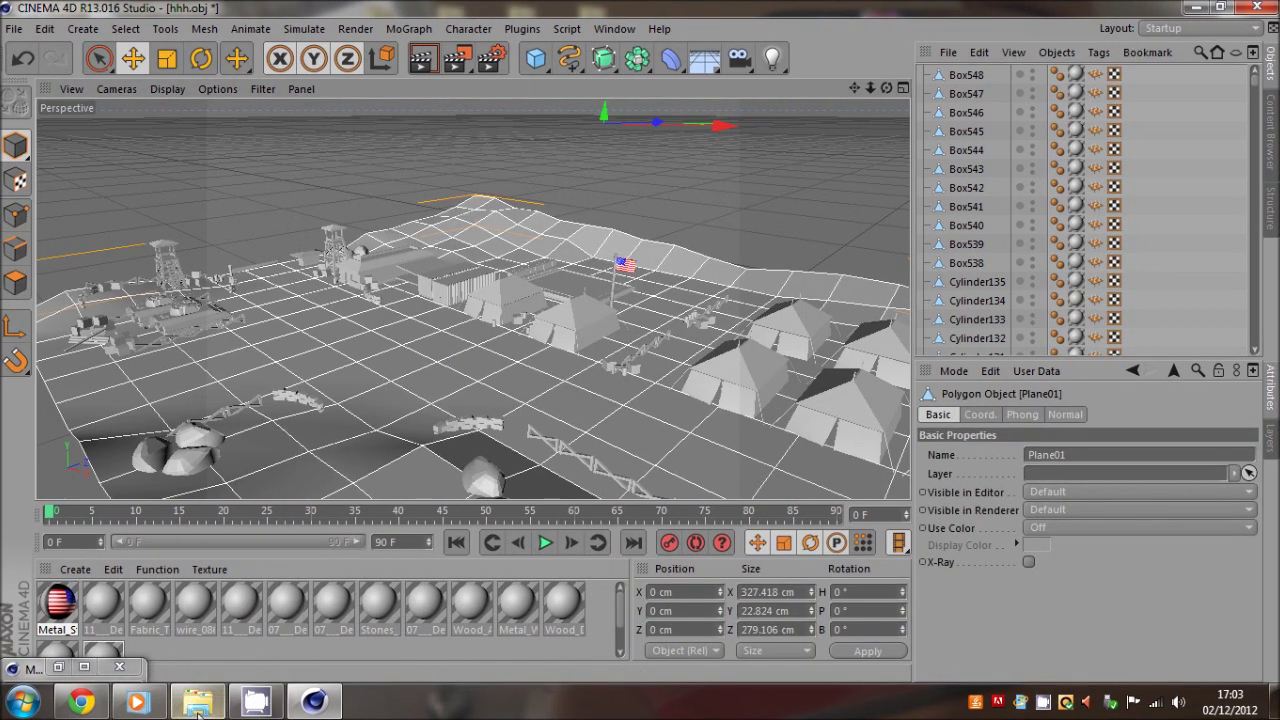
{"action": "left_click", "coordinate": [197, 703]}
{"action": "left_click", "coordinate": [1097, 350]}
{"action": "left_click", "coordinate": [981, 380]}
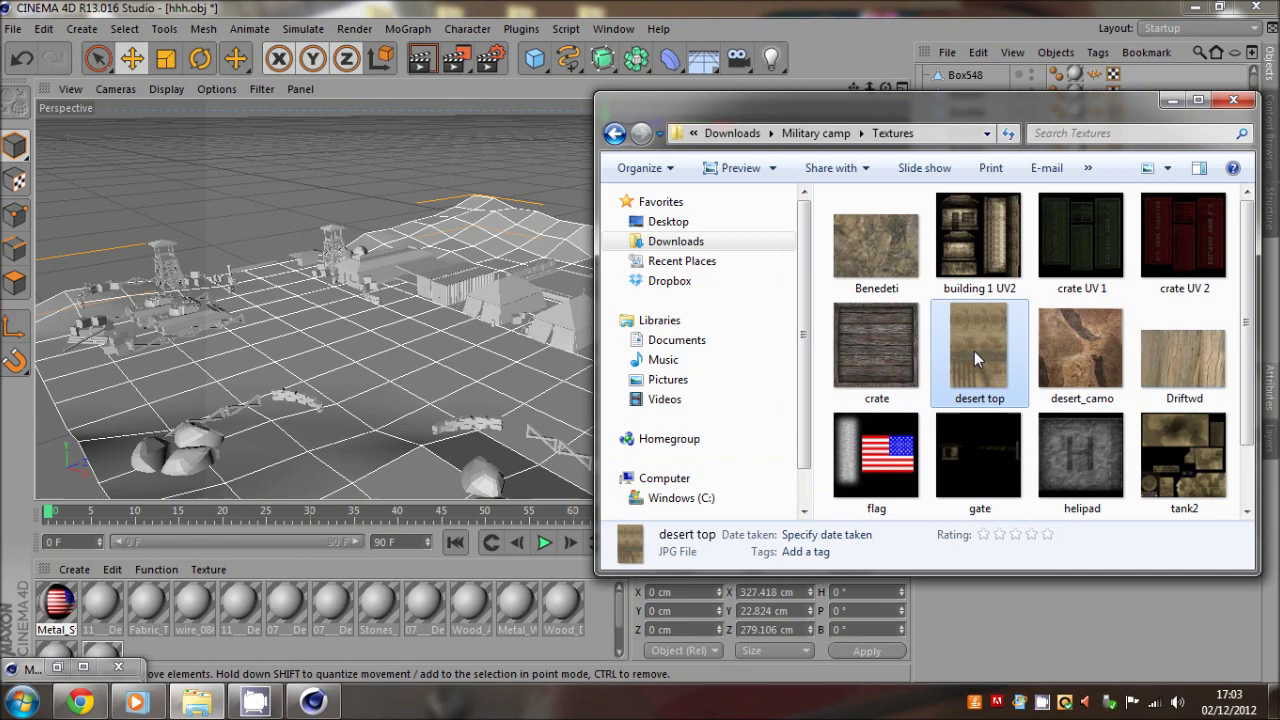
{"action": "left_click", "coordinate": [86, 665]}
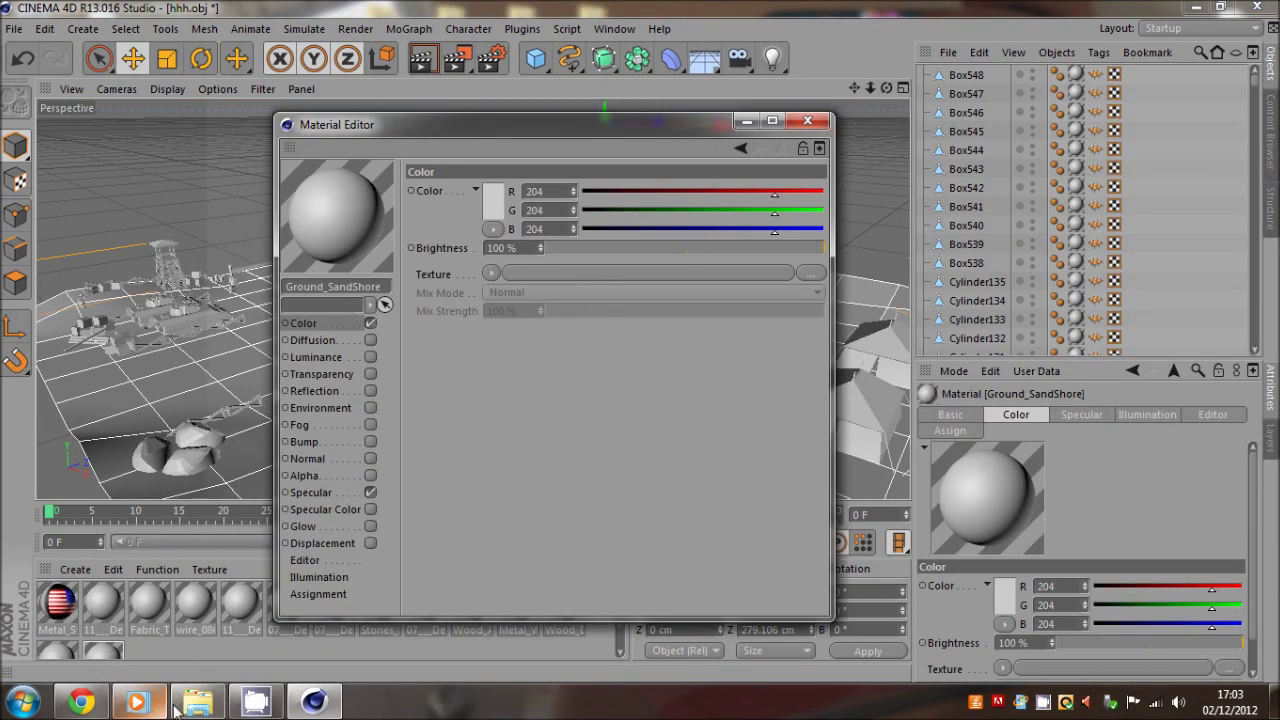
{"action": "left_click", "coordinate": [197, 703]}
{"action": "left_click_drag", "start_coordinate": [997, 345], "coordinate": [540, 274]}
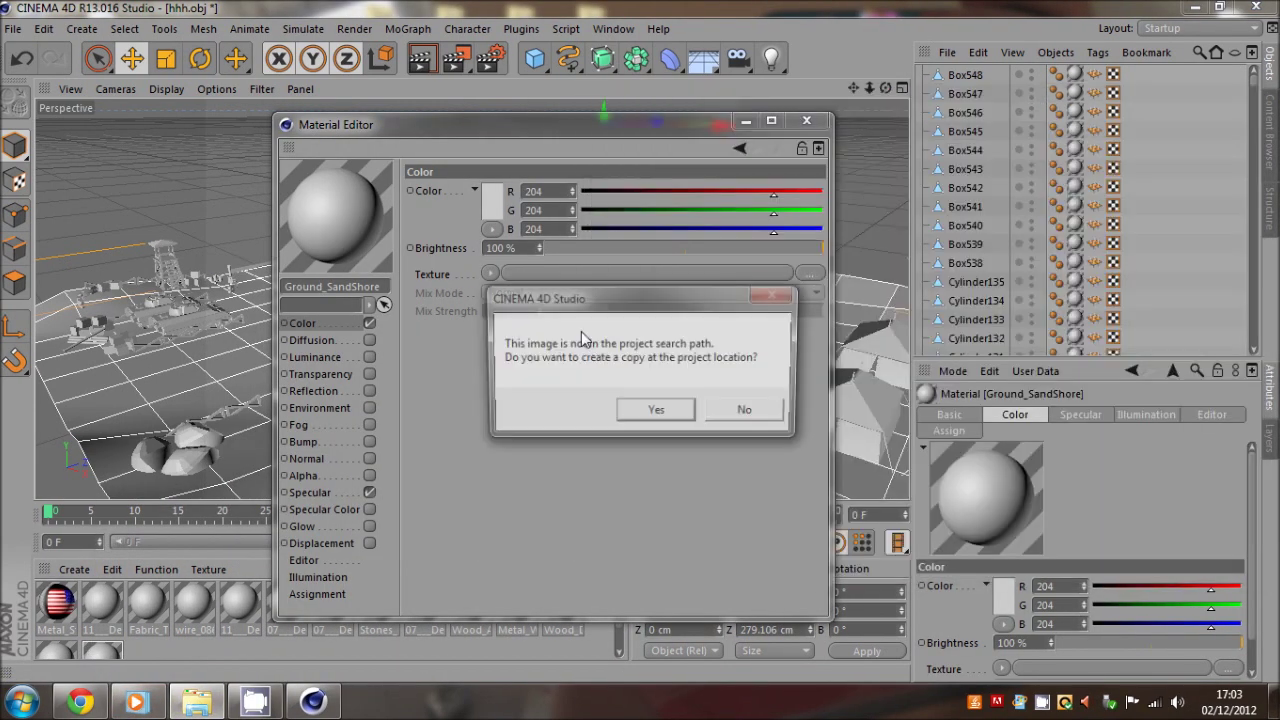
{"action": "left_click", "coordinate": [749, 409]}
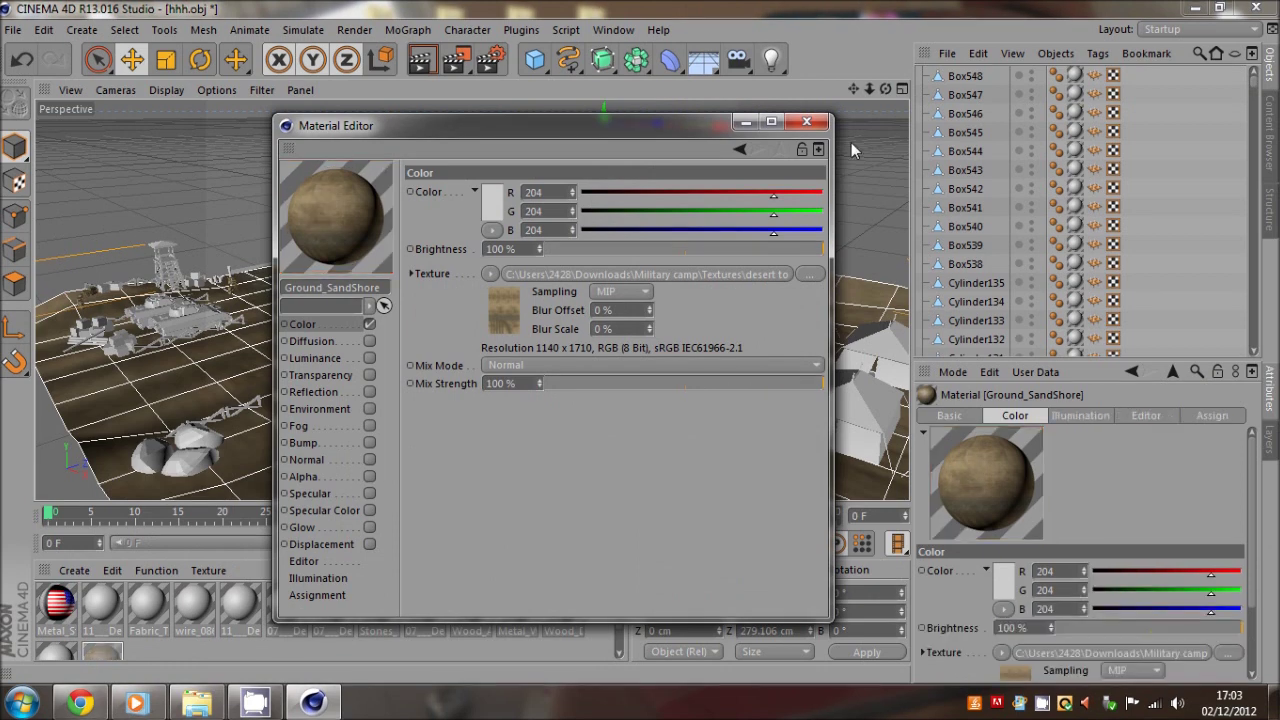
{"action": "left_click", "coordinate": [806, 120]}
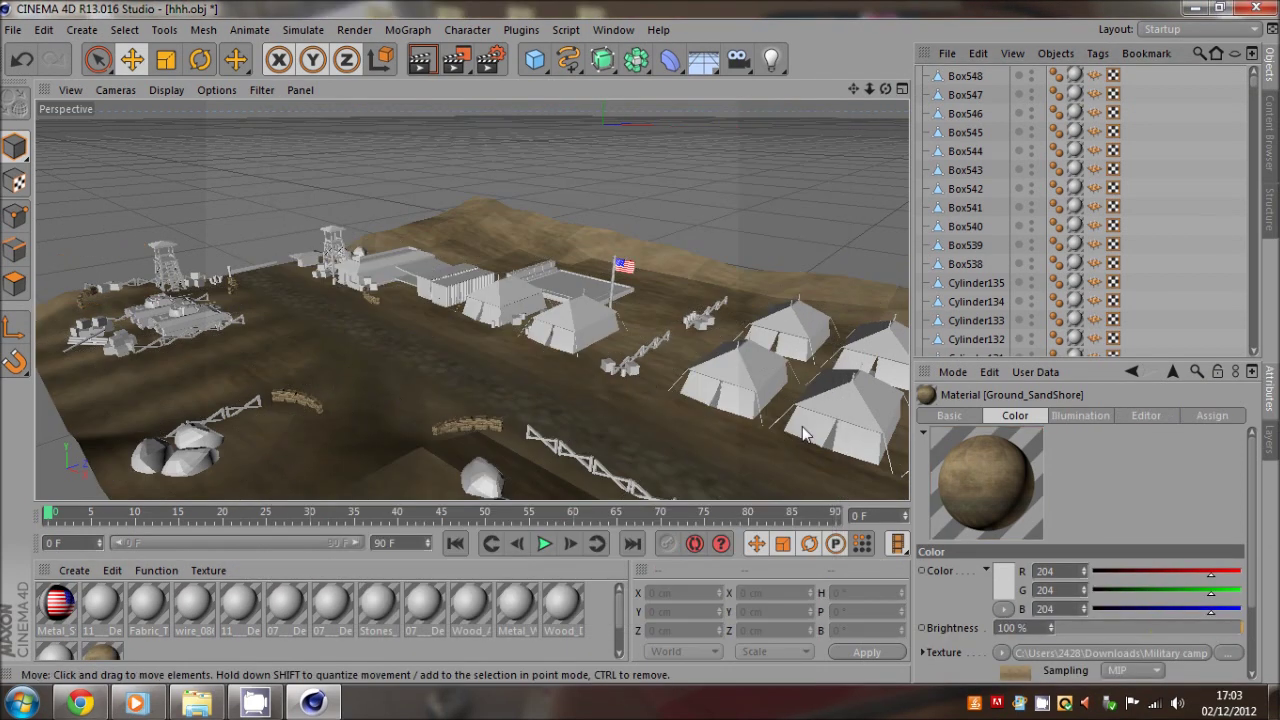
Orbit around the camp to inspect the textured sandy ground and tents.
{"action": "left_click", "coordinate": [713, 399]}
{"action": "left_click", "coordinate": [224, 214]}
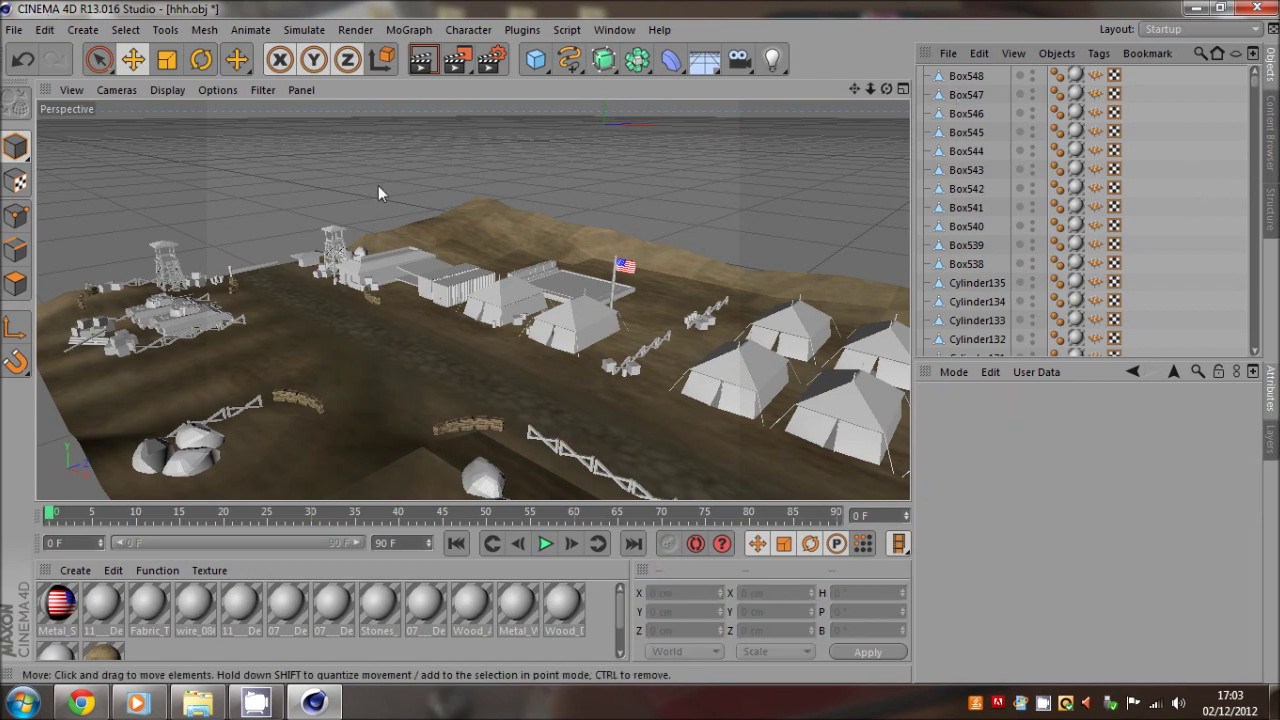
{"action": "mouse_move", "coordinate": [641, 348]}
{"action": "left_mouse_down", "text": "alt"}
{"action": "mouse_move", "coordinate": [843, 87]}
{"action": "mouse_move", "coordinate": [640, 348]}
{"action": "left_mouse_up", "text": "alt"}
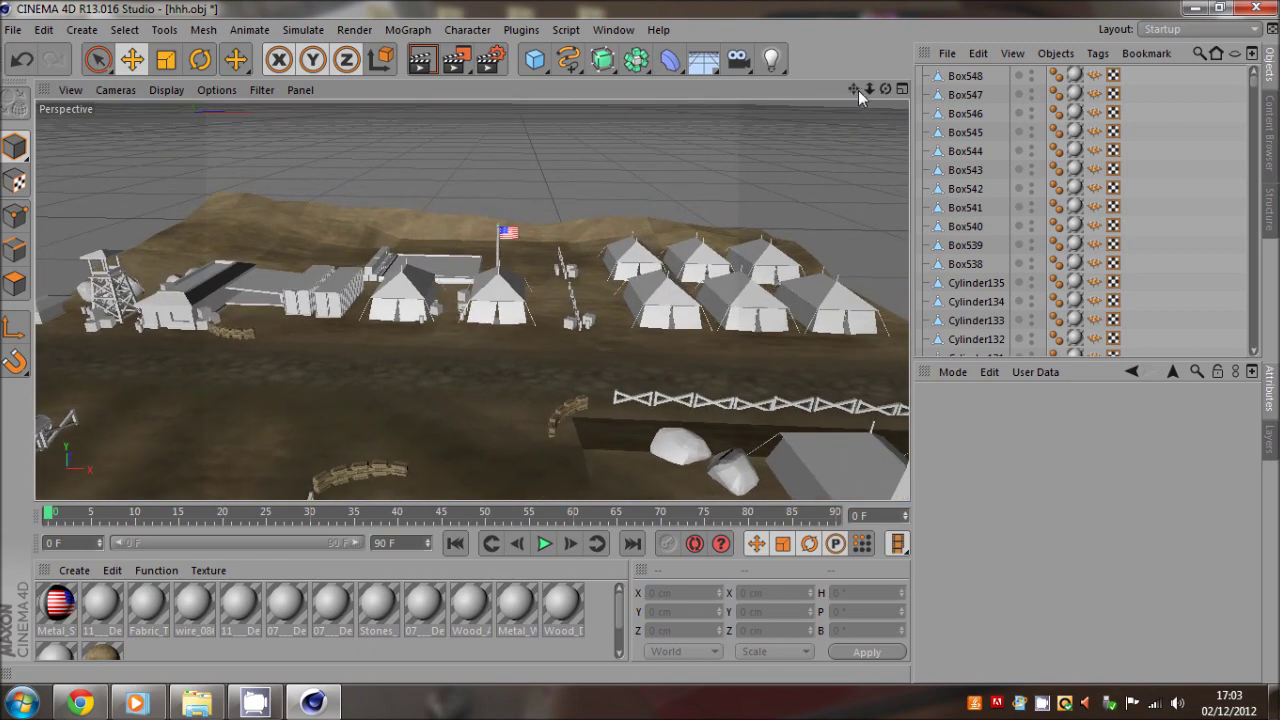
Show military base.c4d full screen and move the camera in toward the ground.
{"action": "double_click", "coordinate": [991, 17]}
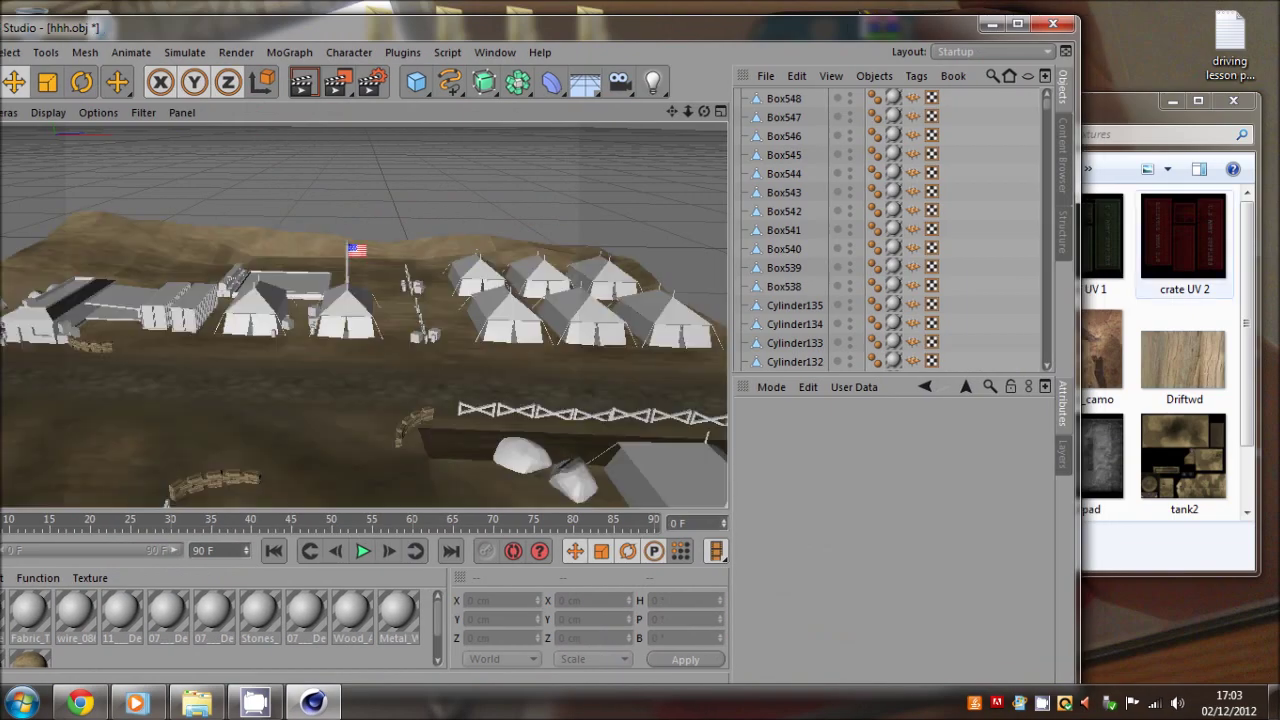
{"action": "left_click", "coordinate": [1228, 102]}
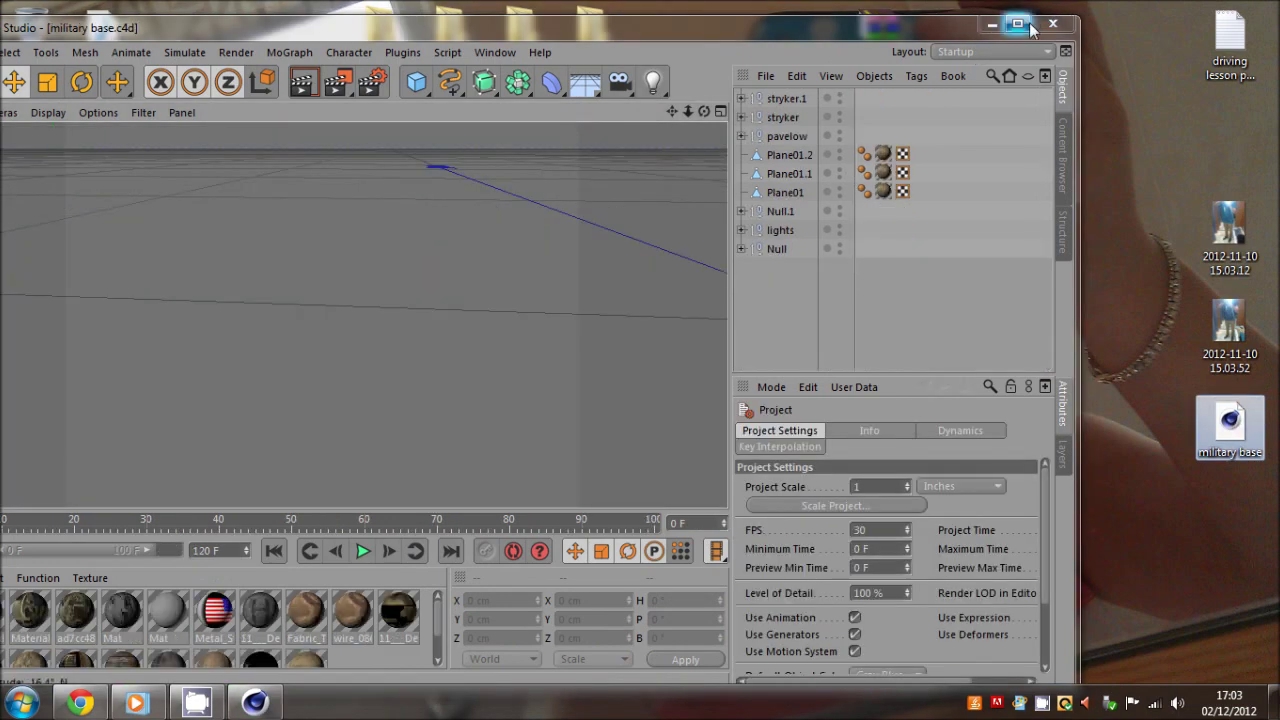
{"action": "left_click", "coordinate": [1028, 25]}
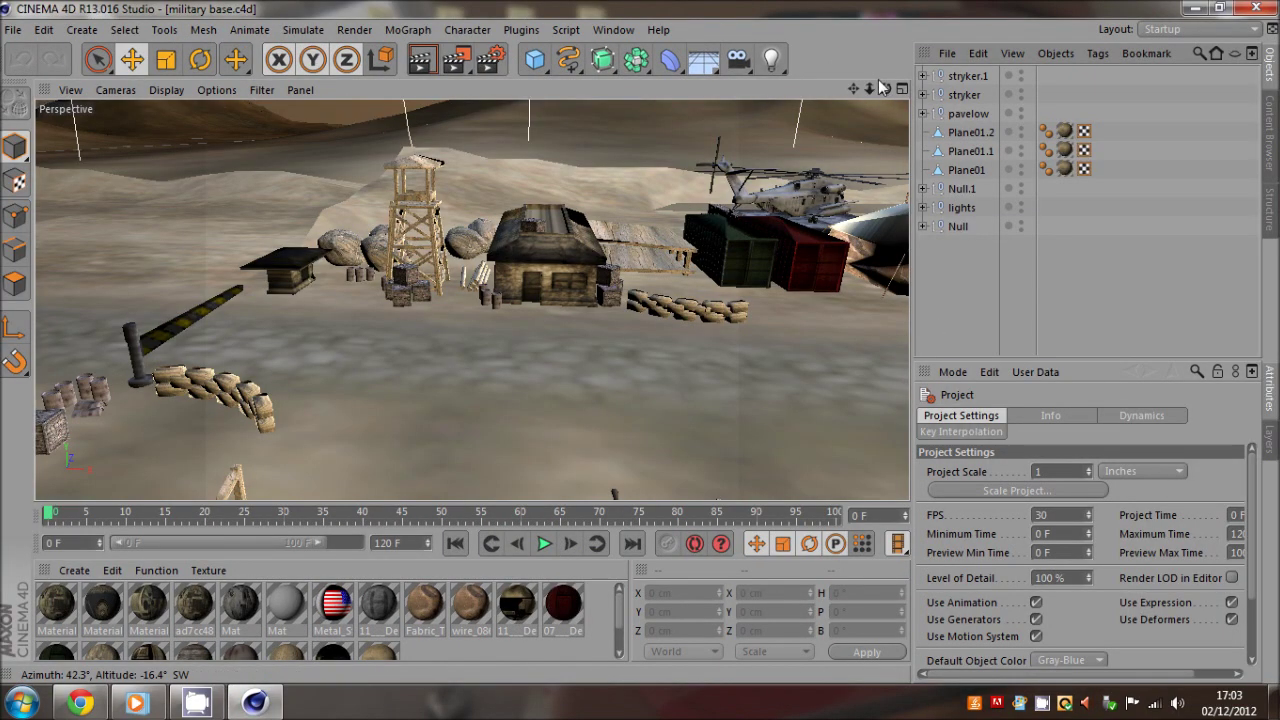
{"action": "left_click_drag", "start_coordinate": [870, 88], "coordinate": [640, 349]}
Step back through several earlier camera views of the base with the undo-view shortcut.
{"action": "key", "text": "ctrl+shift+z"}
{"action": "key", "text": "ctrl+shift+z"}
{"action": "key", "text": "ctrl+shift+z"}
{"action": "key", "text": "ctrl+shift+z"}
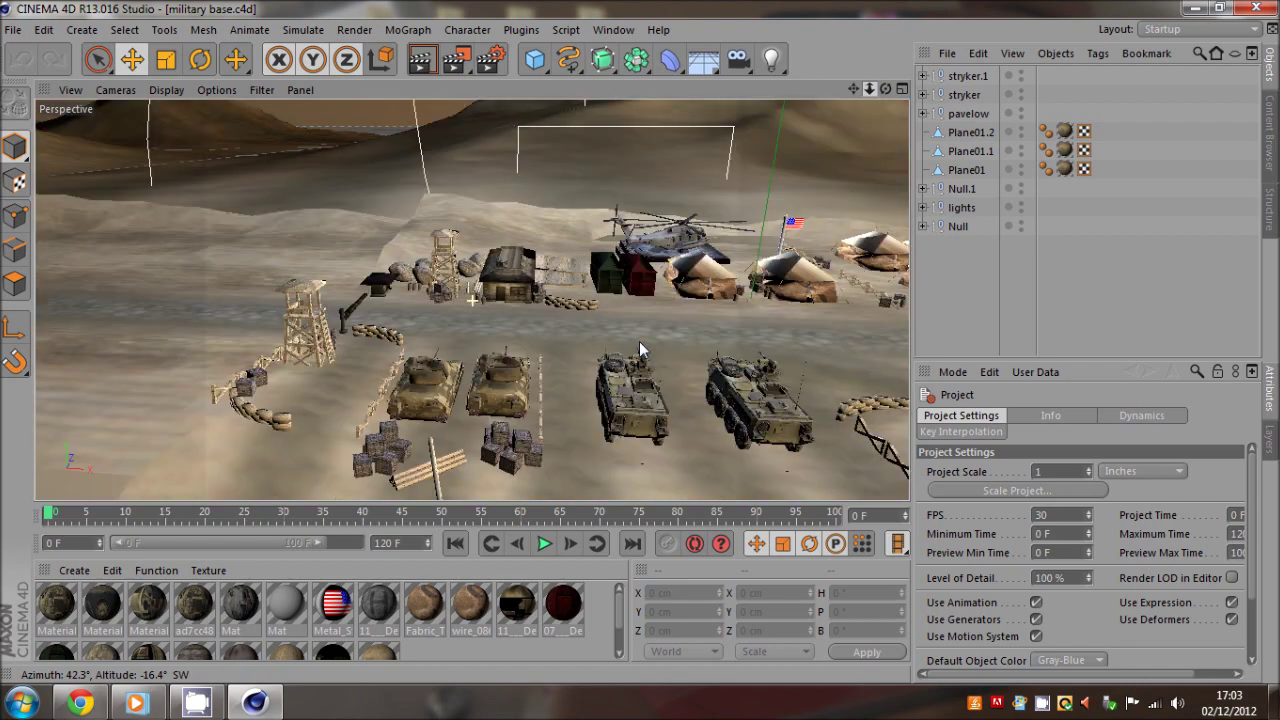
{"action": "key", "text": "ctrl+shift+y"}
{"action": "key", "text": "ctrl+shift+y"}
{"action": "key", "text": "ctrl+shift+y"}
{"action": "key", "text": "ctrl+shift+y"}
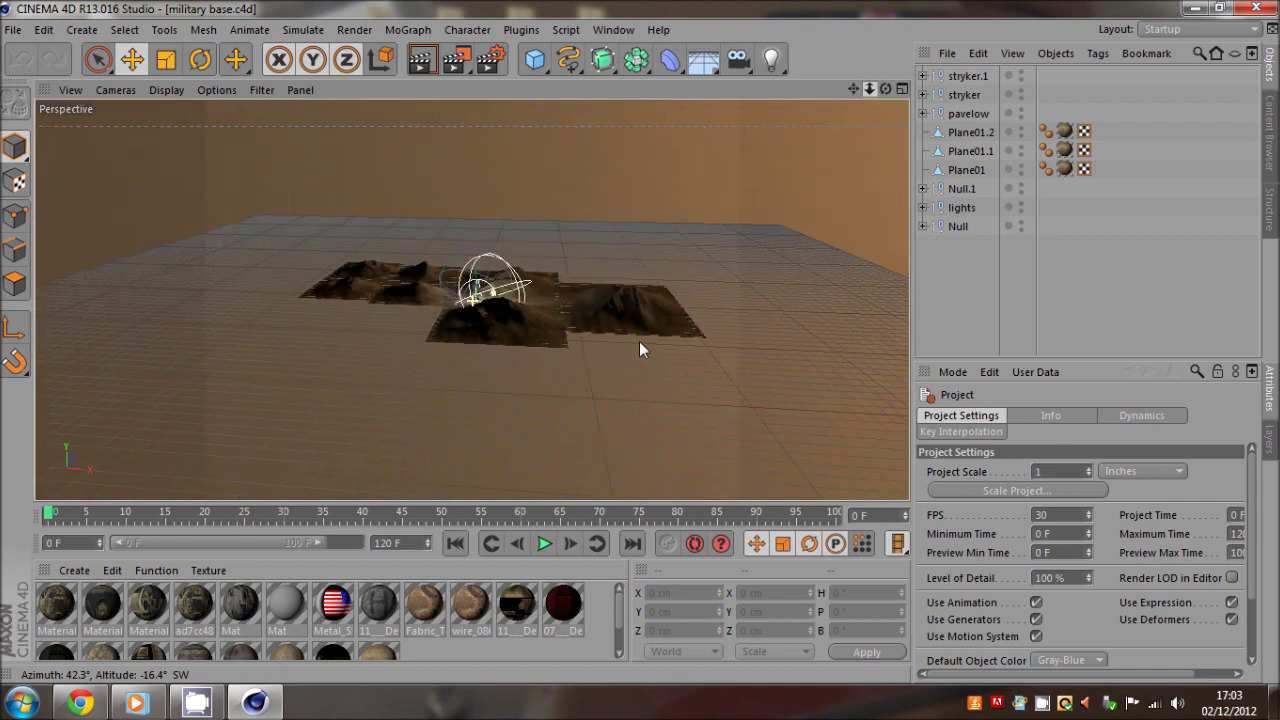
{"action": "key", "text": "ctrl+shift+y"}
{"action": "key", "text": "ctrl+shift+y"}
{"action": "key", "text": "ctrl+shift+y"}
{"action": "key", "text": "ctrl+shift+y"}
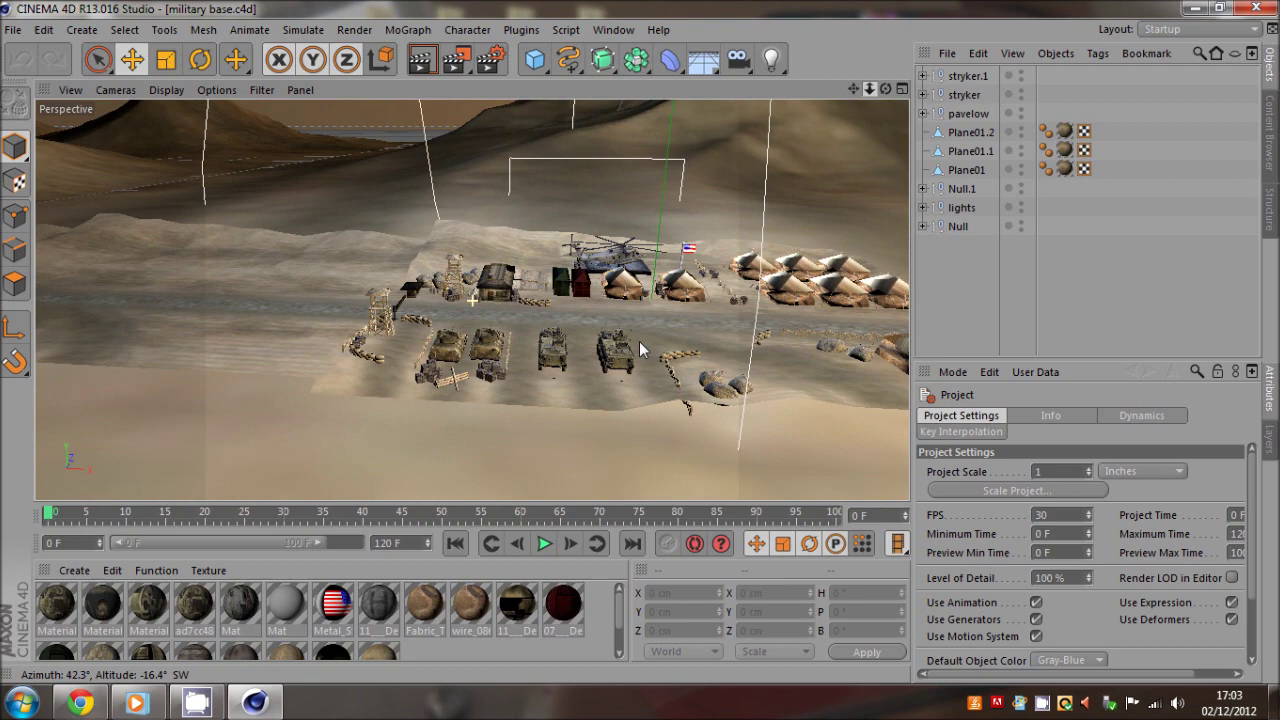
{"action": "key", "text": "ctrl+shift+y"}
{"action": "key", "text": "ctrl+shift+y"}
{"action": "key", "text": "ctrl+shift+y"}
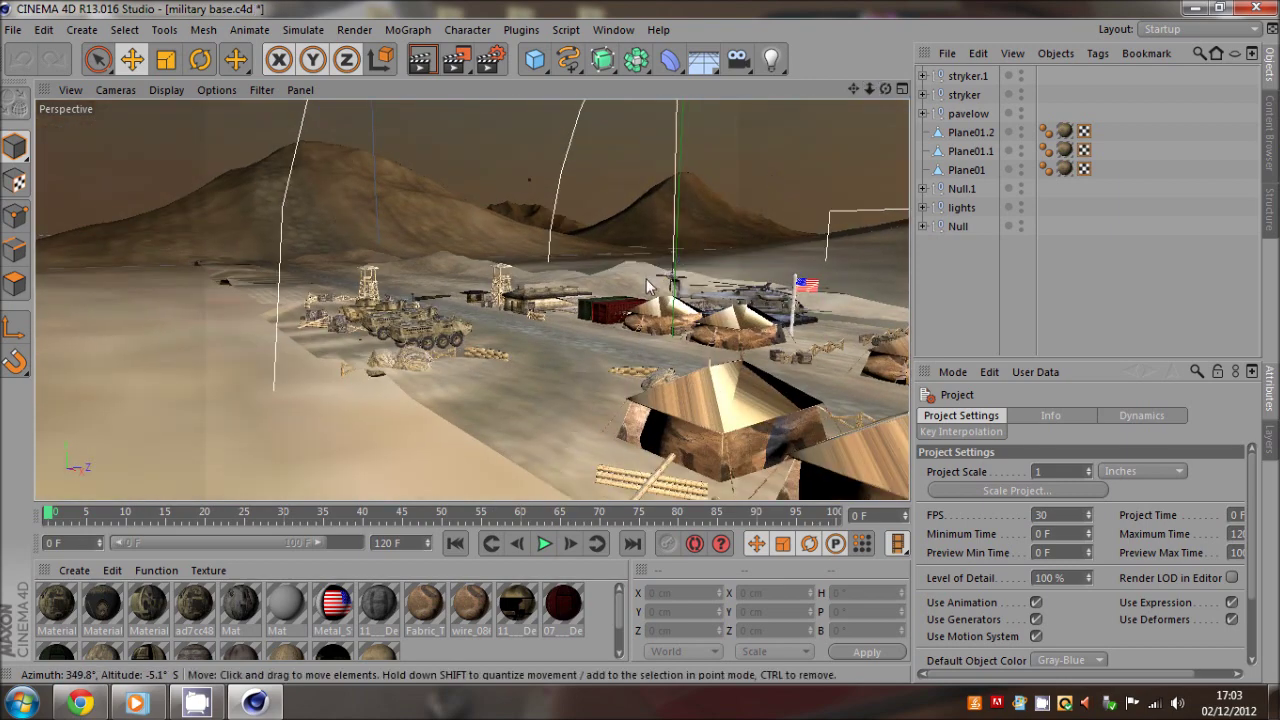
{"action": "key", "text": "ctrl+shift+y"}
{"action": "key", "text": "ctrl+shift+y"}
{"action": "key", "text": "ctrl+shift+y"}
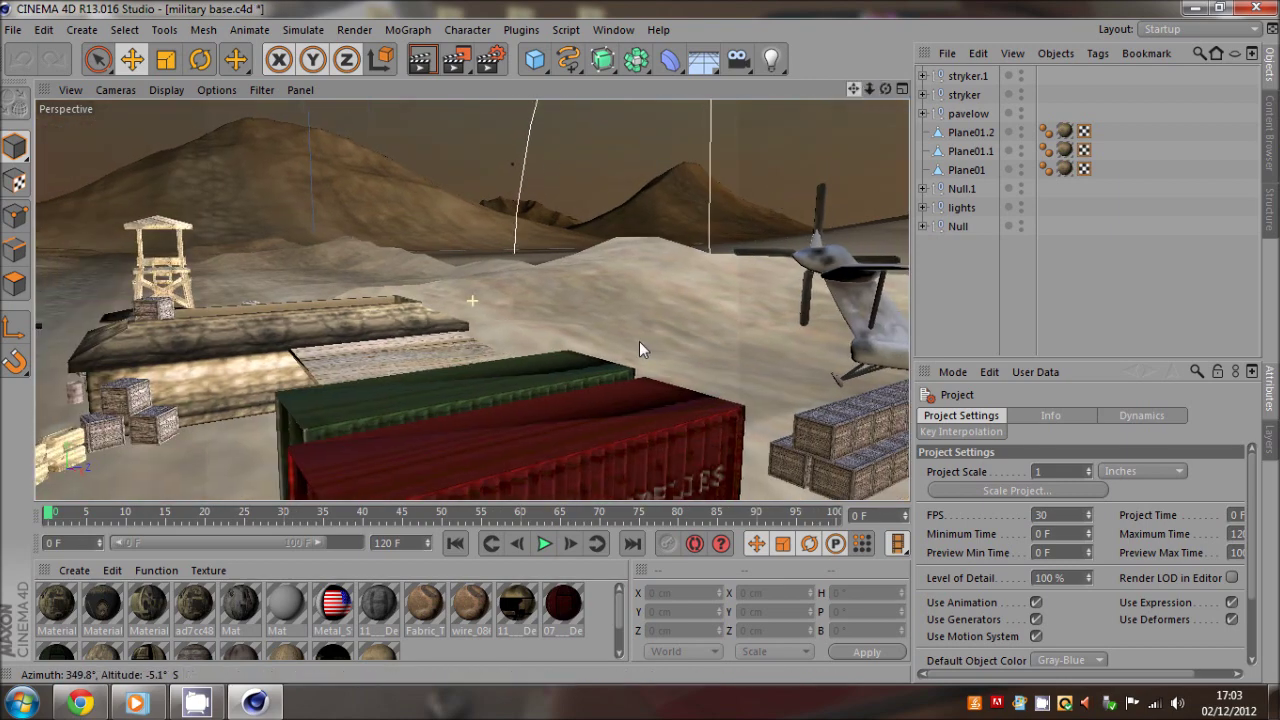
{"action": "key", "text": "ctrl+shift+y"}
{"action": "key", "text": "ctrl+shift+y"}
{"action": "key", "text": "ctrl+shift+y"}
{"action": "key", "text": "ctrl+shift+y"}
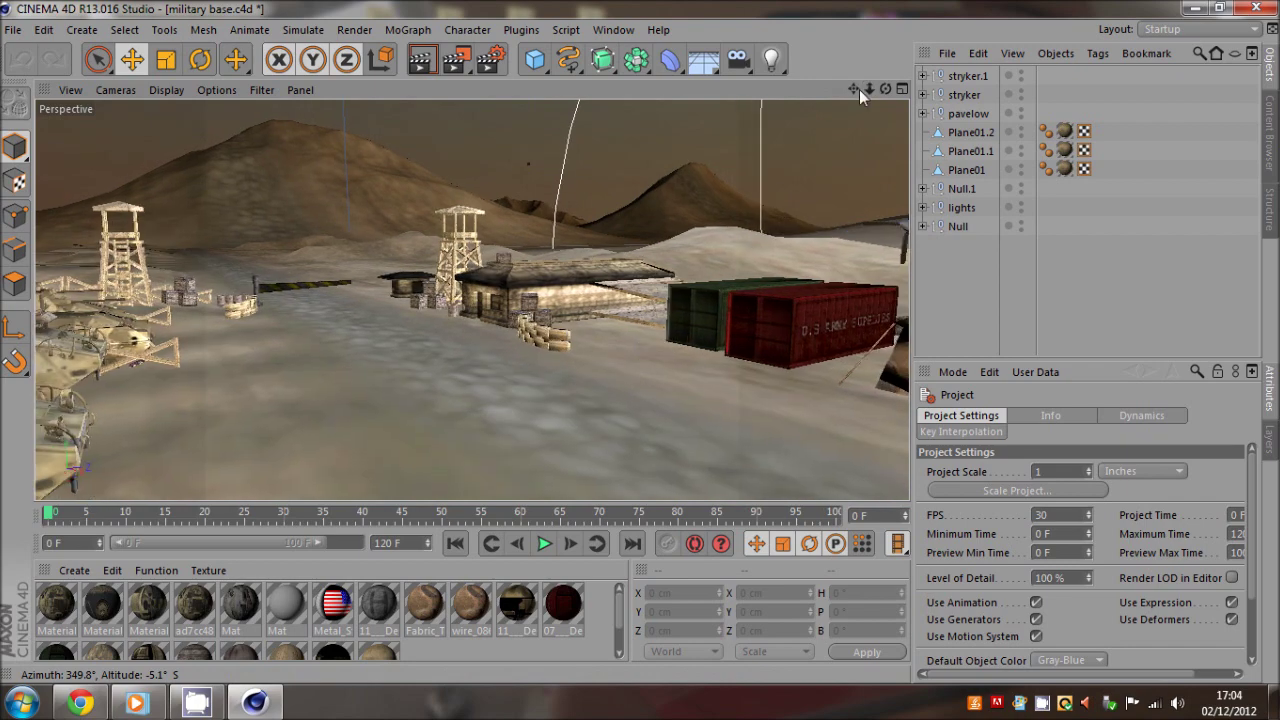
{"action": "key", "text": "ctrl+shift+y"}
{"action": "key", "text": "ctrl+shift+y"}
{"action": "key", "text": "ctrl+shift+y"}
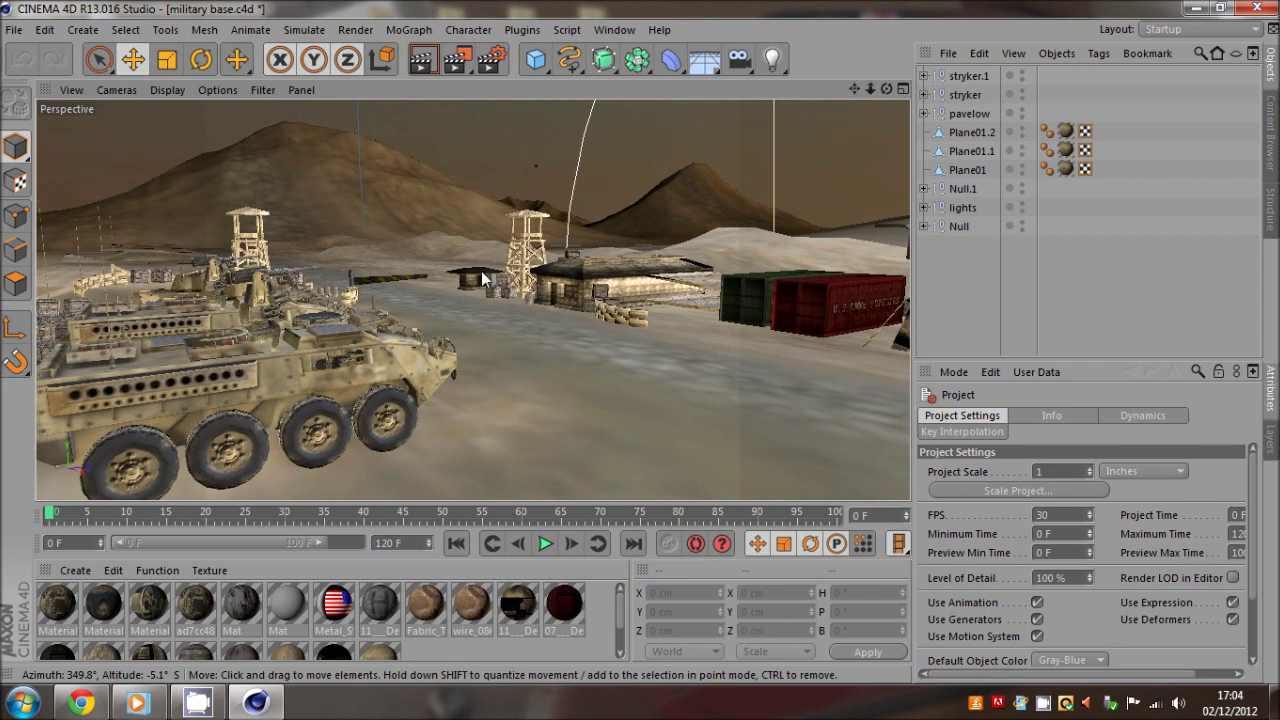
Close the Render Settings and render the Strykers, watchtowers and containers view in the viewport.
{"action": "left_click", "coordinate": [490, 59]}
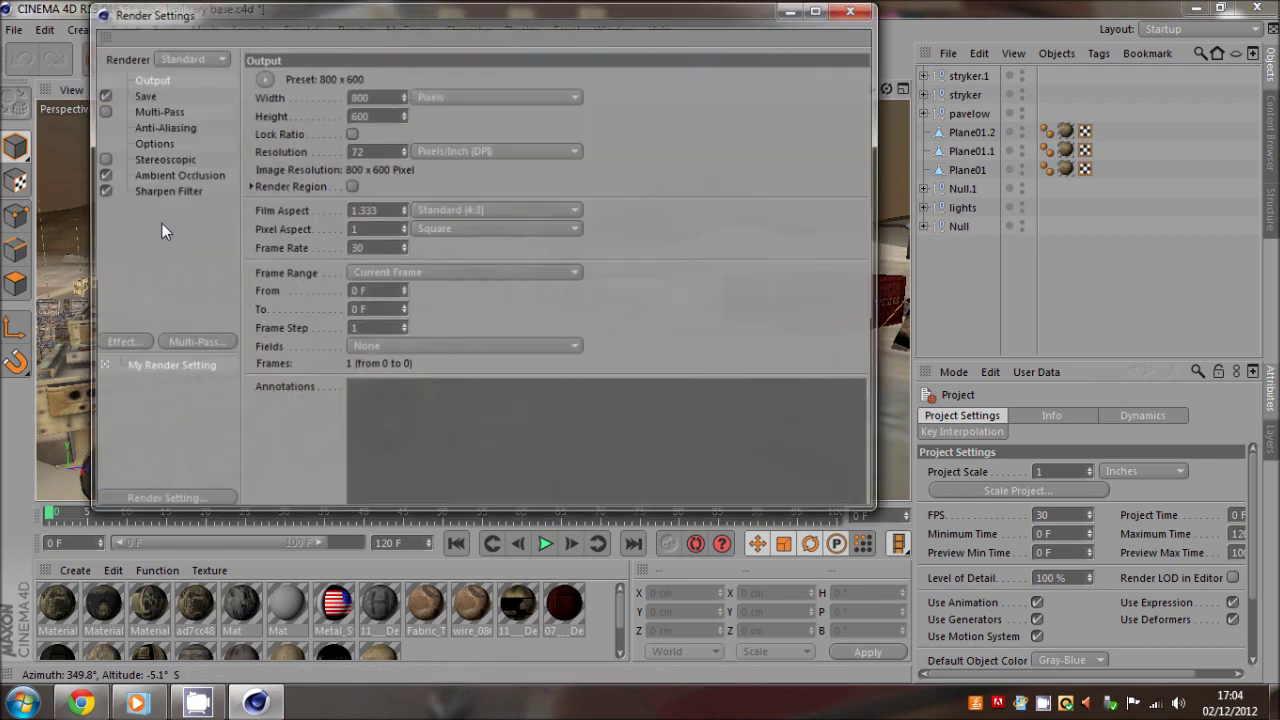
{"action": "left_click", "coordinate": [855, 10]}
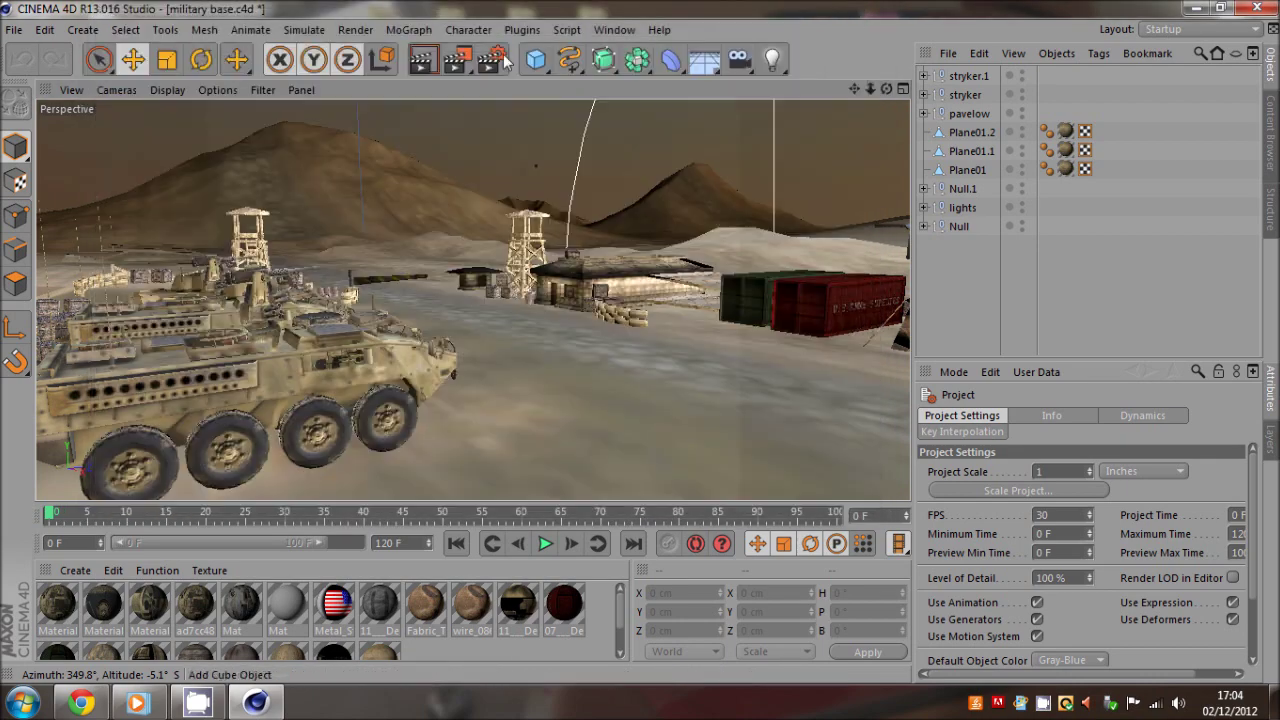
{"action": "left_click", "coordinate": [440, 64]}
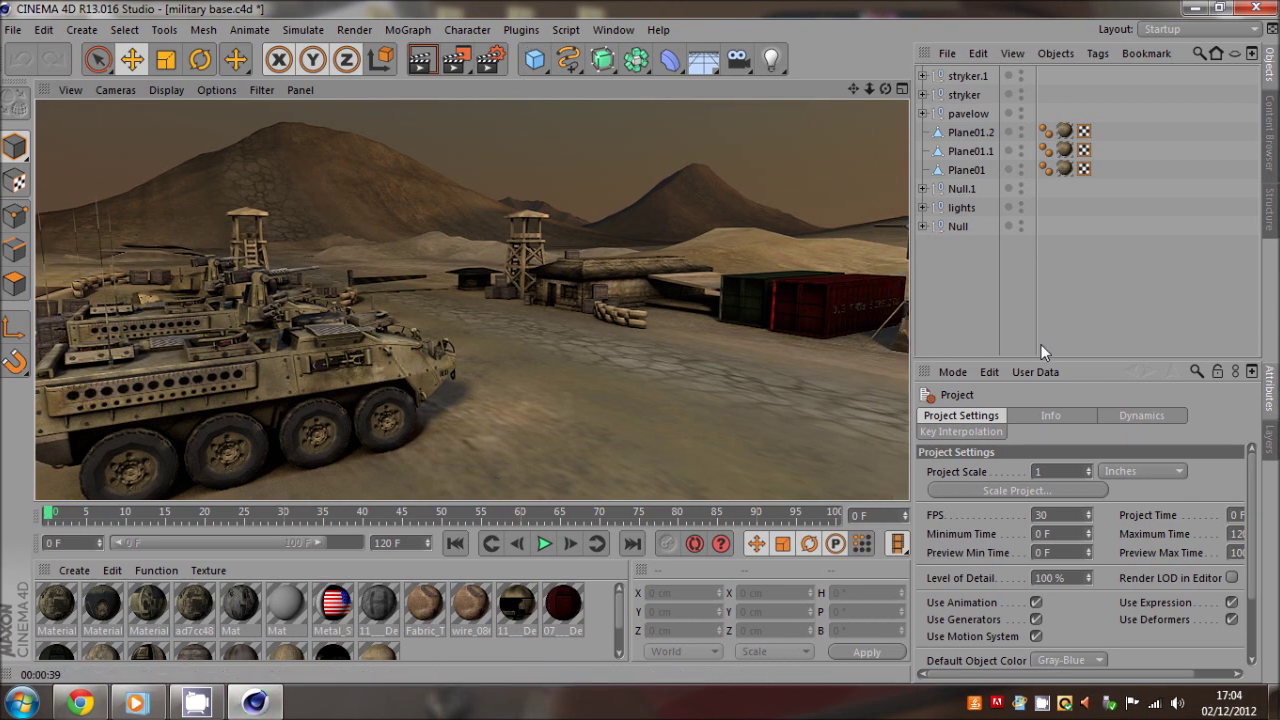
Open Kiril.c4d from Editing Extra Materials > 3d models > Battlefield > Vladimir Kiril.
{"action": "left_click", "coordinate": [1030, 280]}
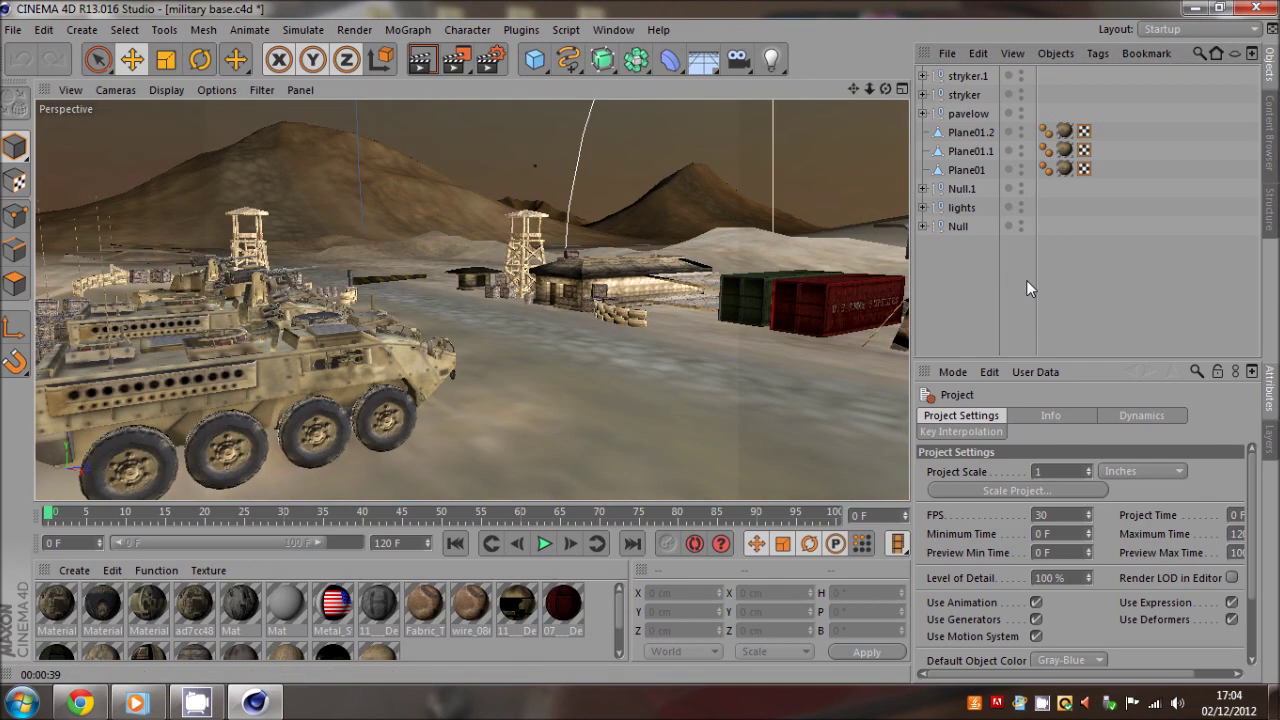
{"action": "left_click", "coordinate": [13, 29]}
{"action": "left_click", "coordinate": [67, 74]}
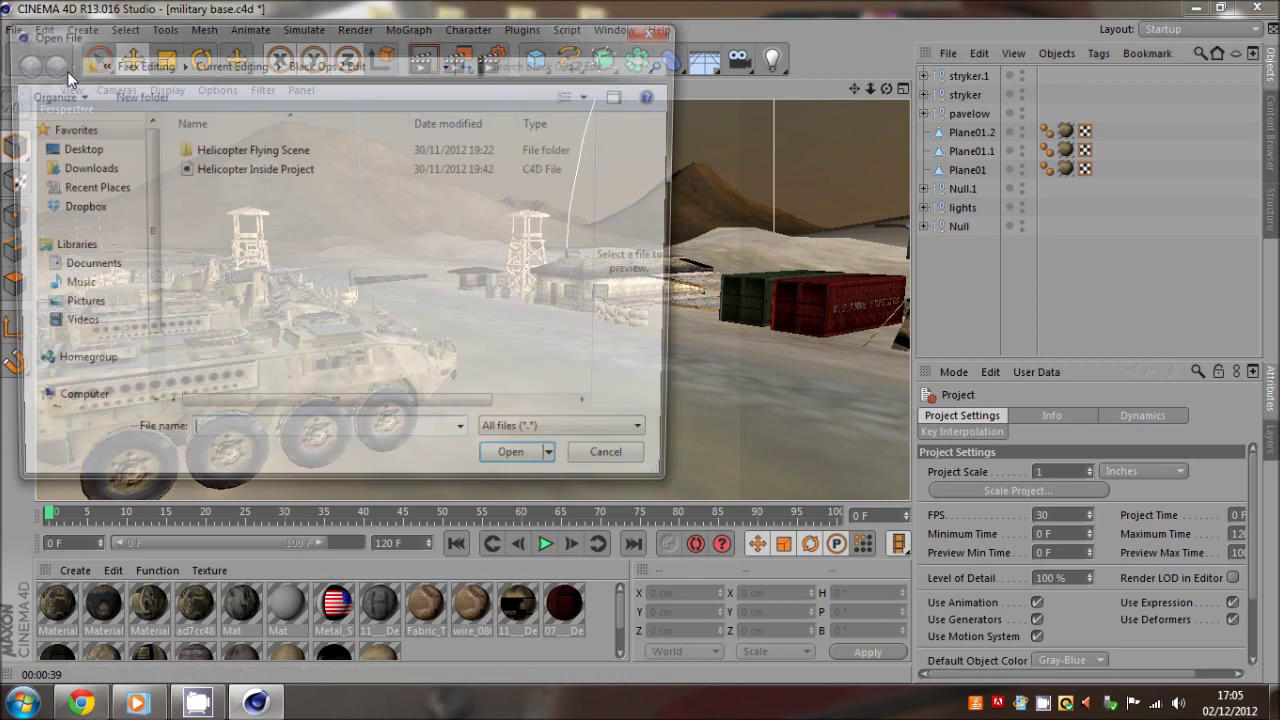
{"action": "left_click", "coordinate": [139, 62]}
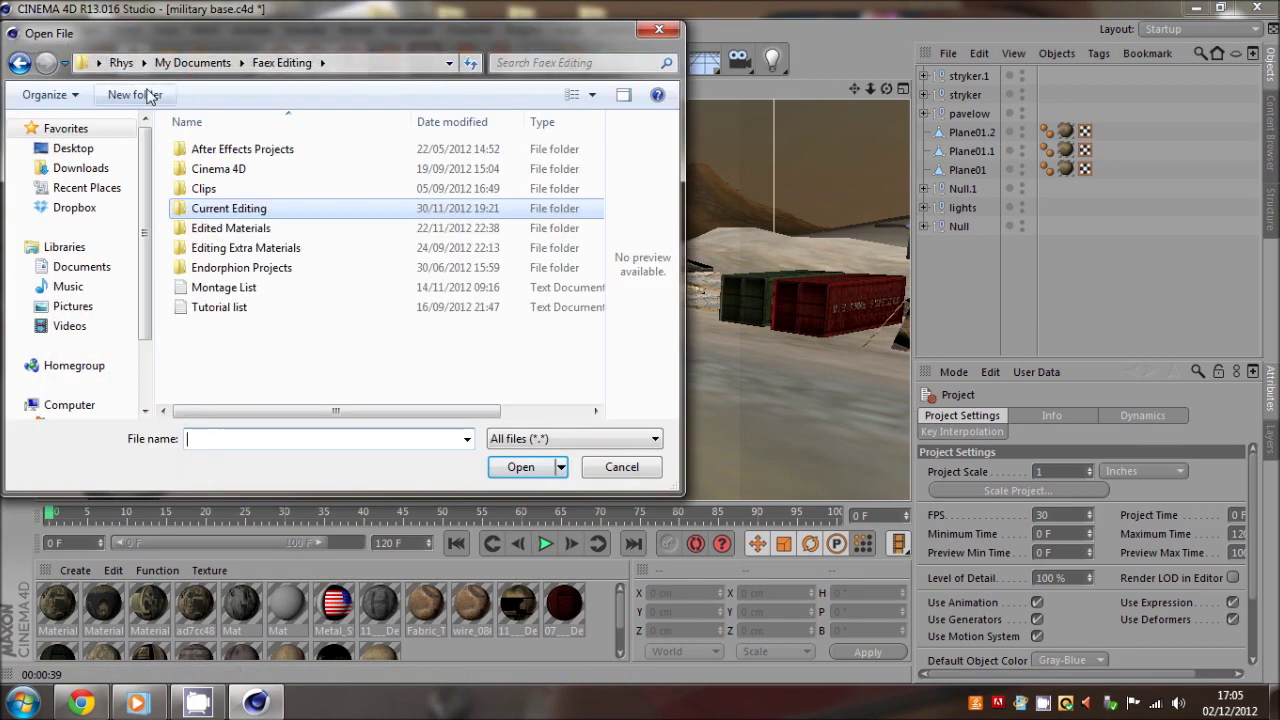
{"action": "double_click", "coordinate": [245, 248]}
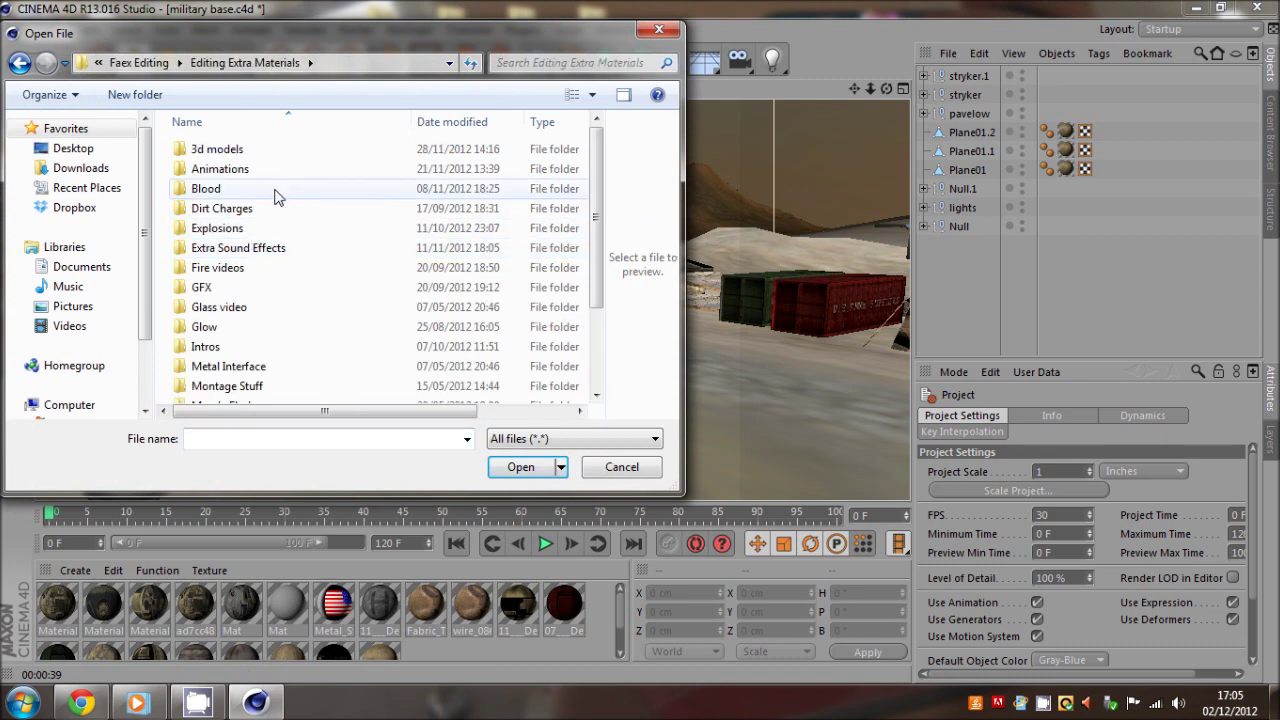
{"action": "double_click", "coordinate": [232, 150]}
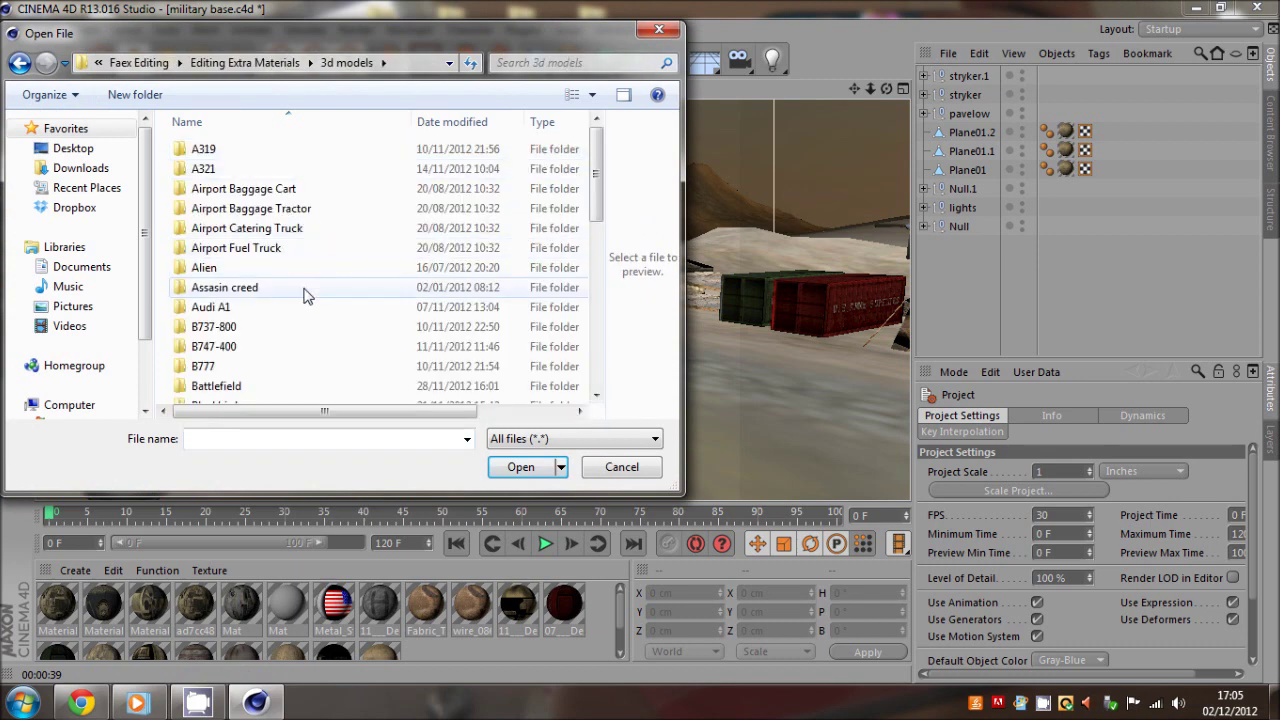
{"action": "scroll", "coordinate": [306, 294], "scroll_direction": "down", "scroll_amount": 1}
{"action": "double_click", "coordinate": [234, 344]}
{"action": "left_click", "coordinate": [232, 172]}
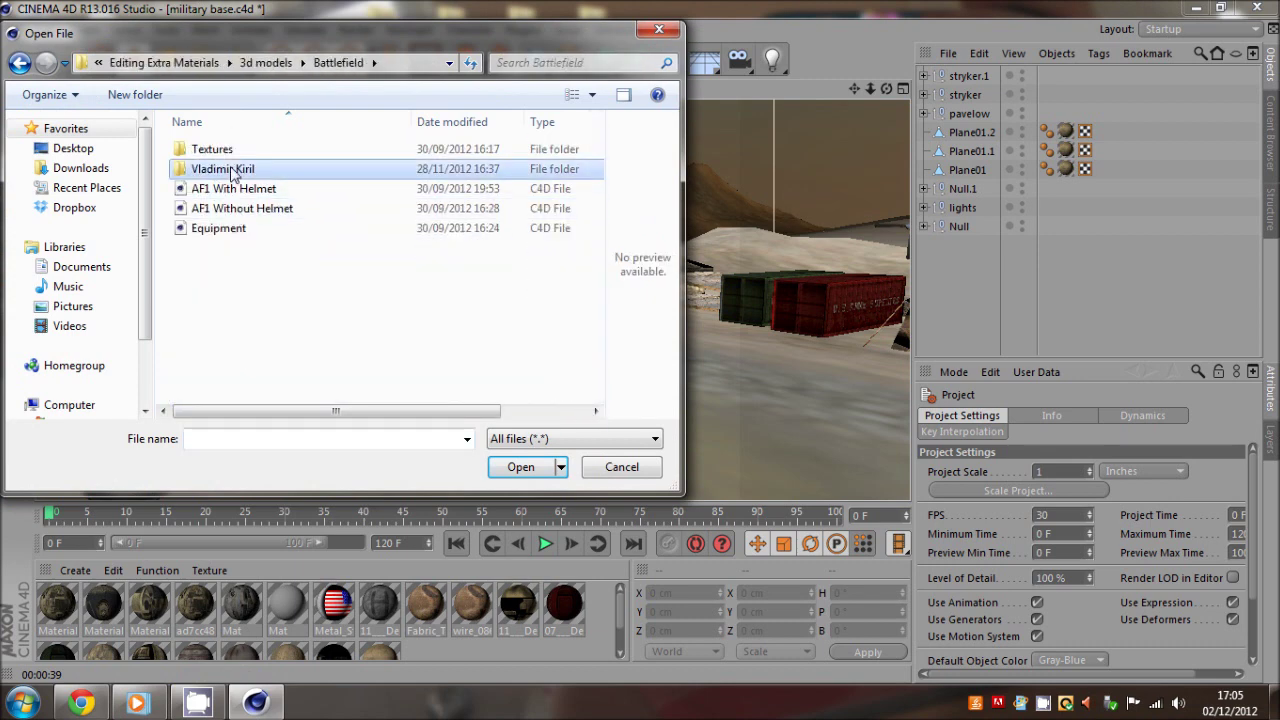
{"action": "double_click", "coordinate": [240, 172]}
{"action": "double_click", "coordinate": [217, 170]}
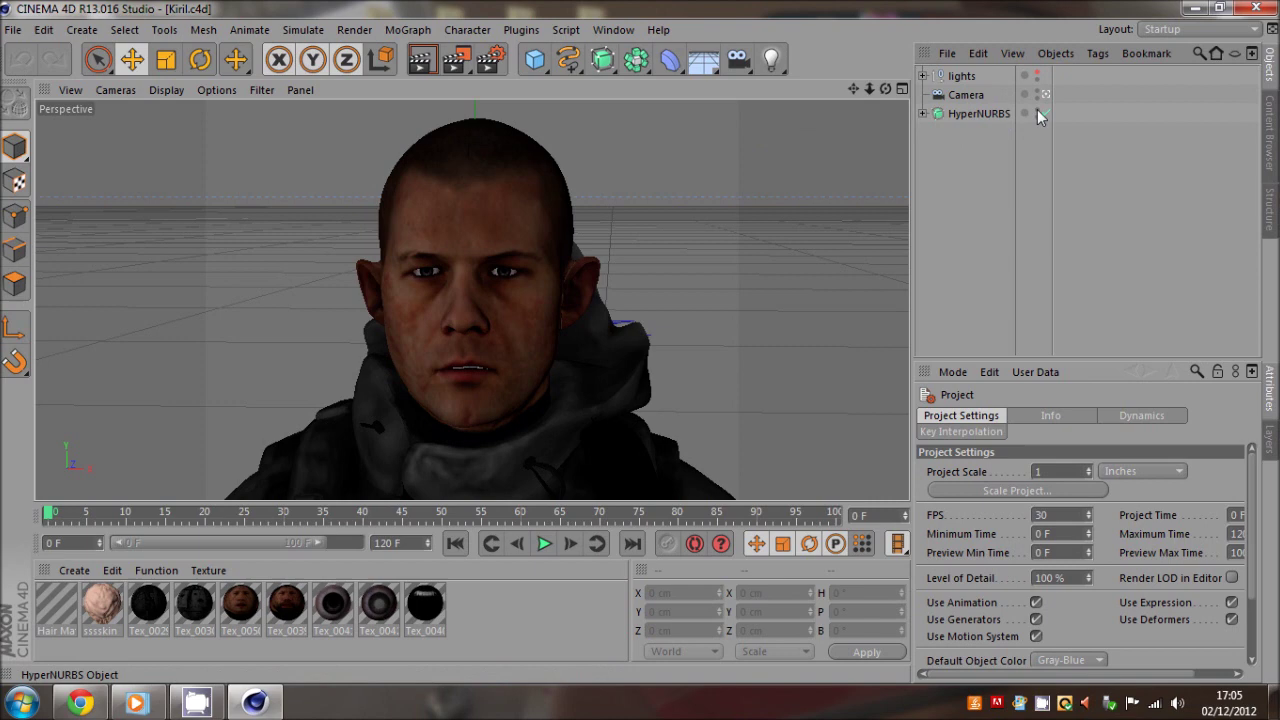
Scroll up and down through the Facebook news feed in the web browser.
{"action": "scroll", "coordinate": [640, 343], "scroll_direction": "down", "scroll_amount": 5}
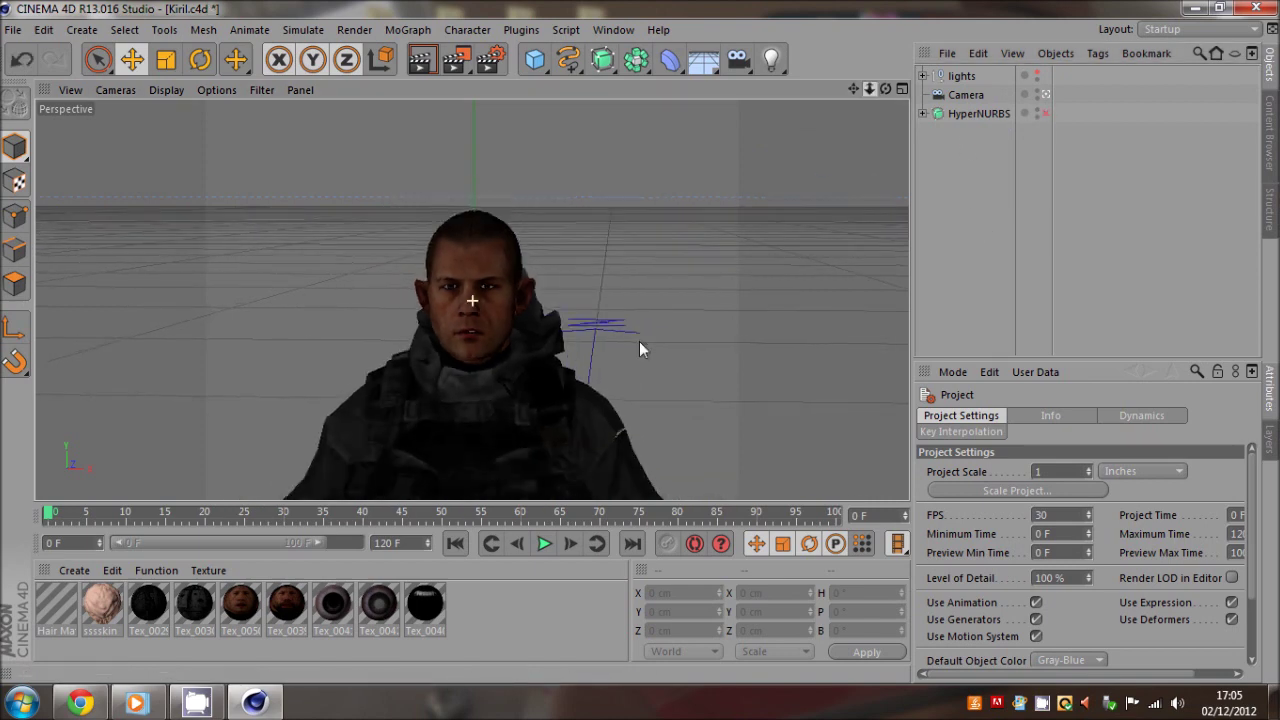
{"action": "scroll", "coordinate": [639, 341], "scroll_direction": "down", "scroll_amount": 2}
{"action": "scroll", "coordinate": [639, 341], "scroll_direction": "up", "scroll_amount": 4}
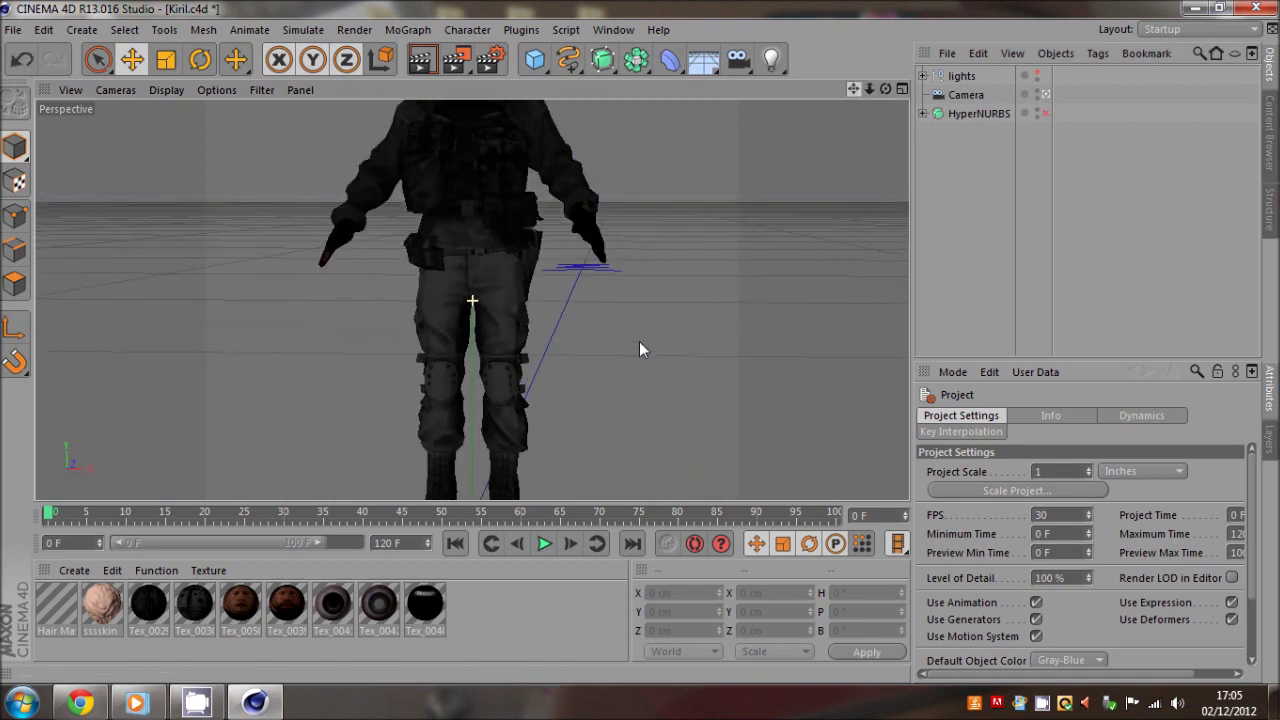
{"action": "scroll", "coordinate": [639, 341], "scroll_direction": "down", "scroll_amount": 2}
{"action": "scroll", "coordinate": [639, 341], "scroll_direction": "up", "scroll_amount": 2}
{"action": "scroll", "coordinate": [481, 170], "scroll_direction": "up", "scroll_amount": 3}
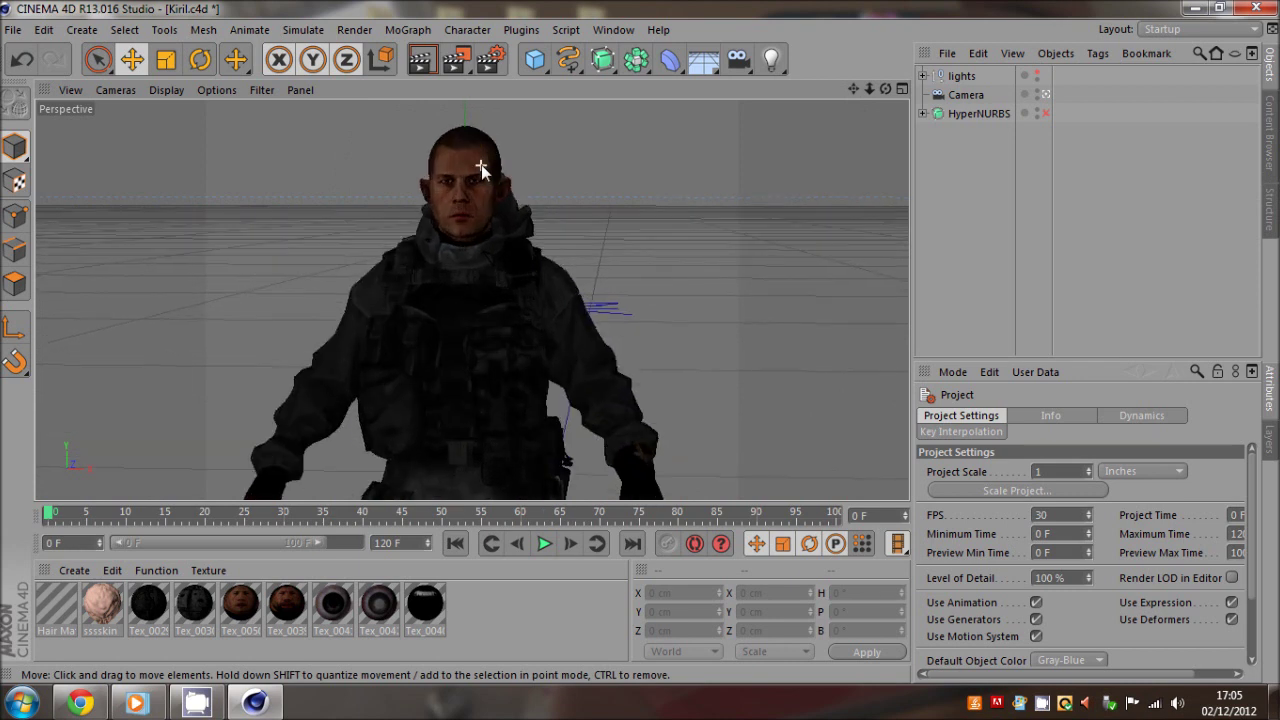
{"action": "scroll", "coordinate": [465, 144], "scroll_direction": "up", "scroll_amount": 4}
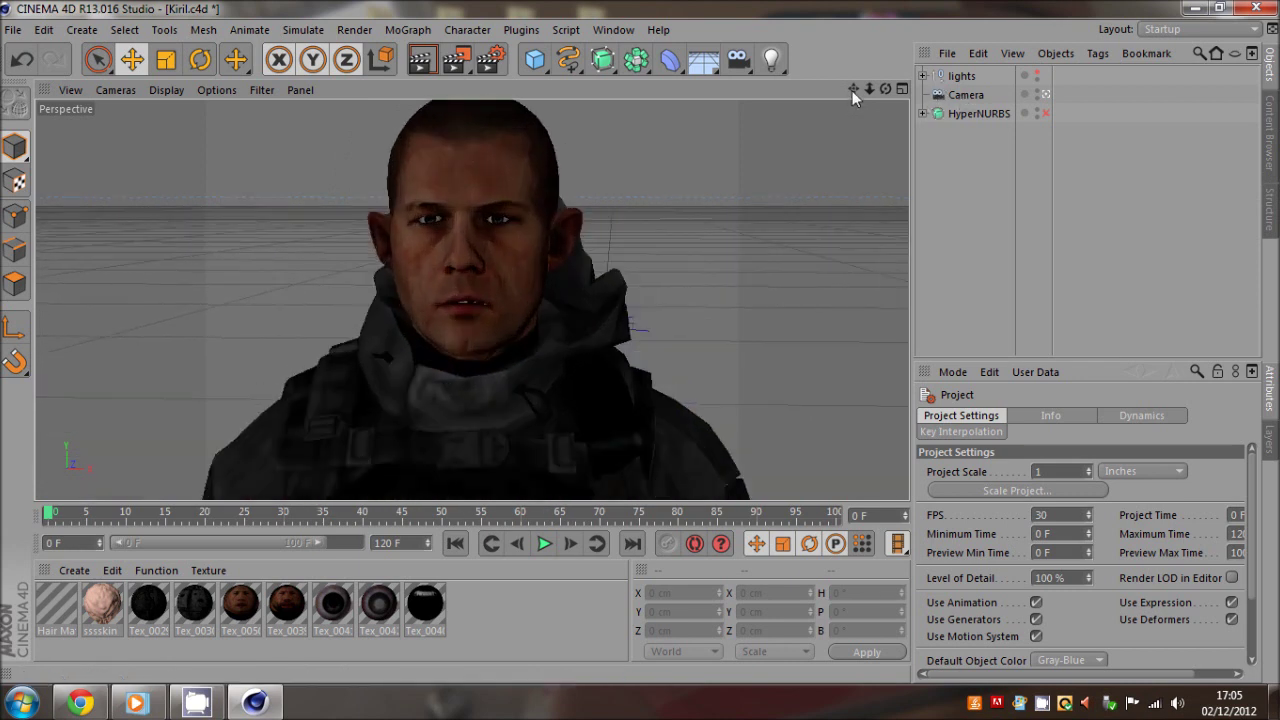
{"action": "scroll", "coordinate": [639, 341], "scroll_direction": "down", "scroll_amount": 2}
Snap Chrome to the left half of the screen and search Google for 'kiril'.
{"action": "left_click", "coordinate": [80, 703]}
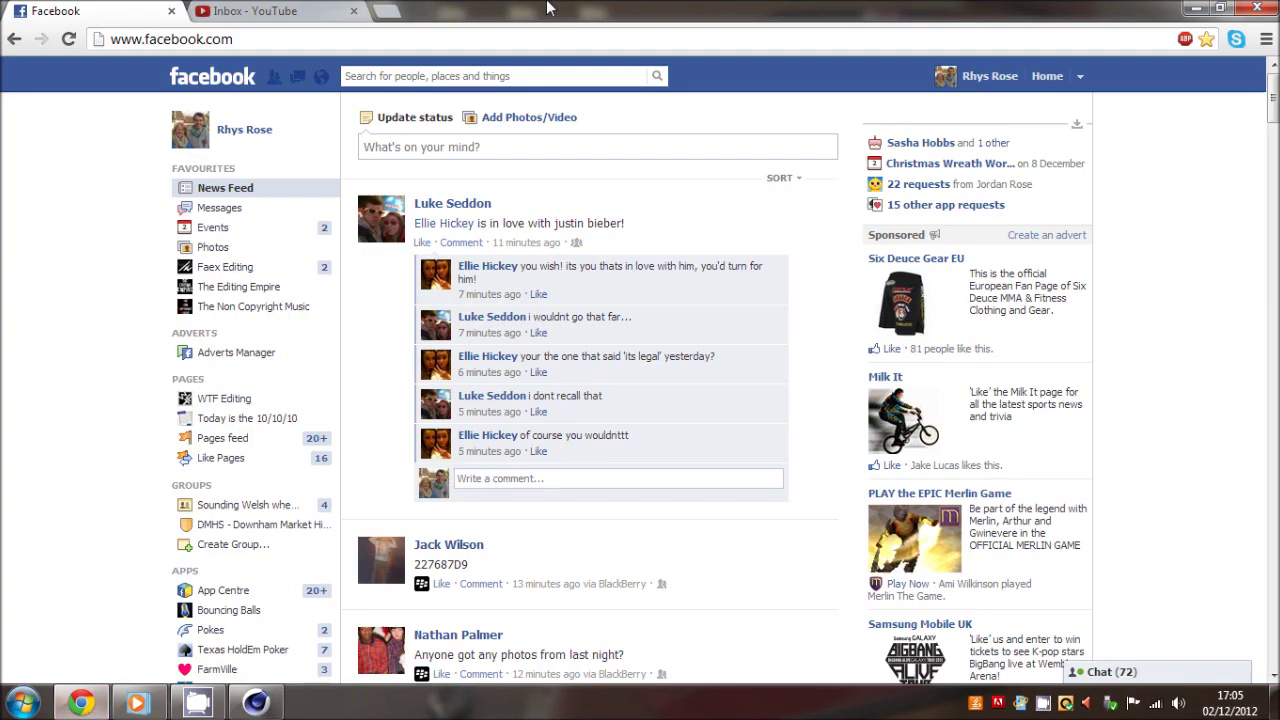
{"action": "left_click_drag", "start_coordinate": [547, 8], "coordinate": [3, 212]}
{"action": "left_click", "coordinate": [352, 30]}
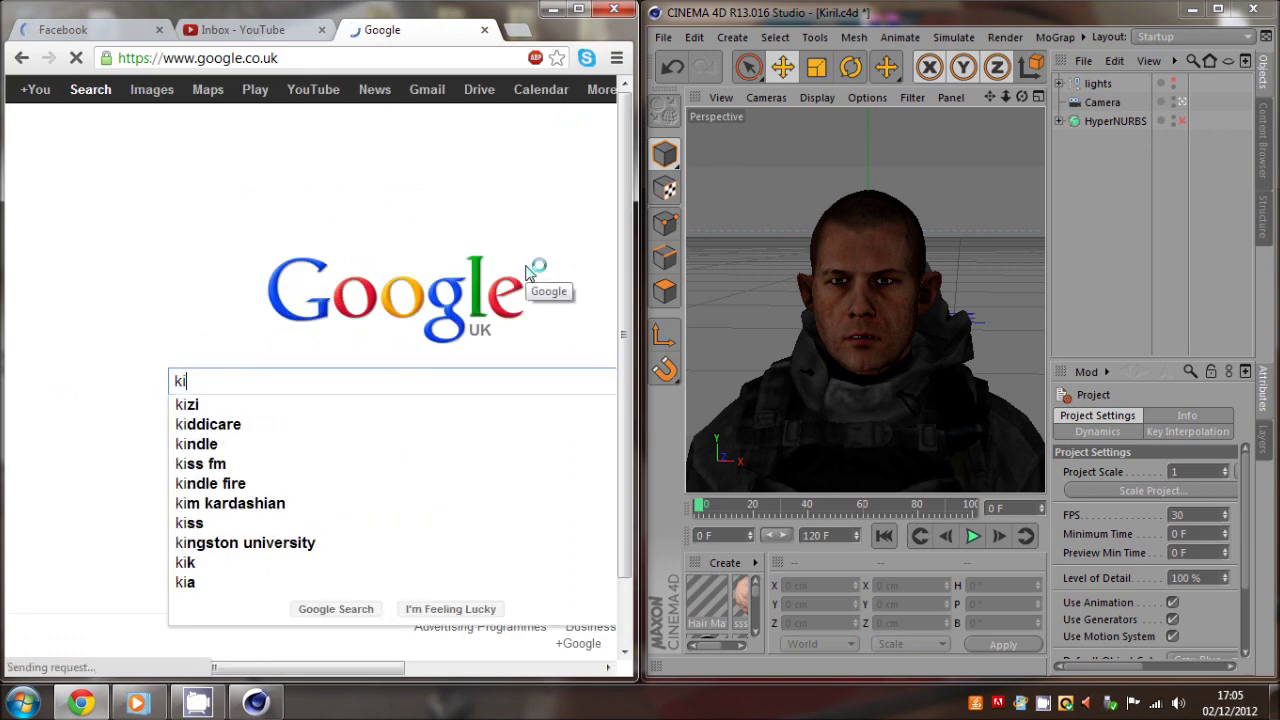
{"action": "type", "text": "il"}
{"action": "key", "text": "Return"}
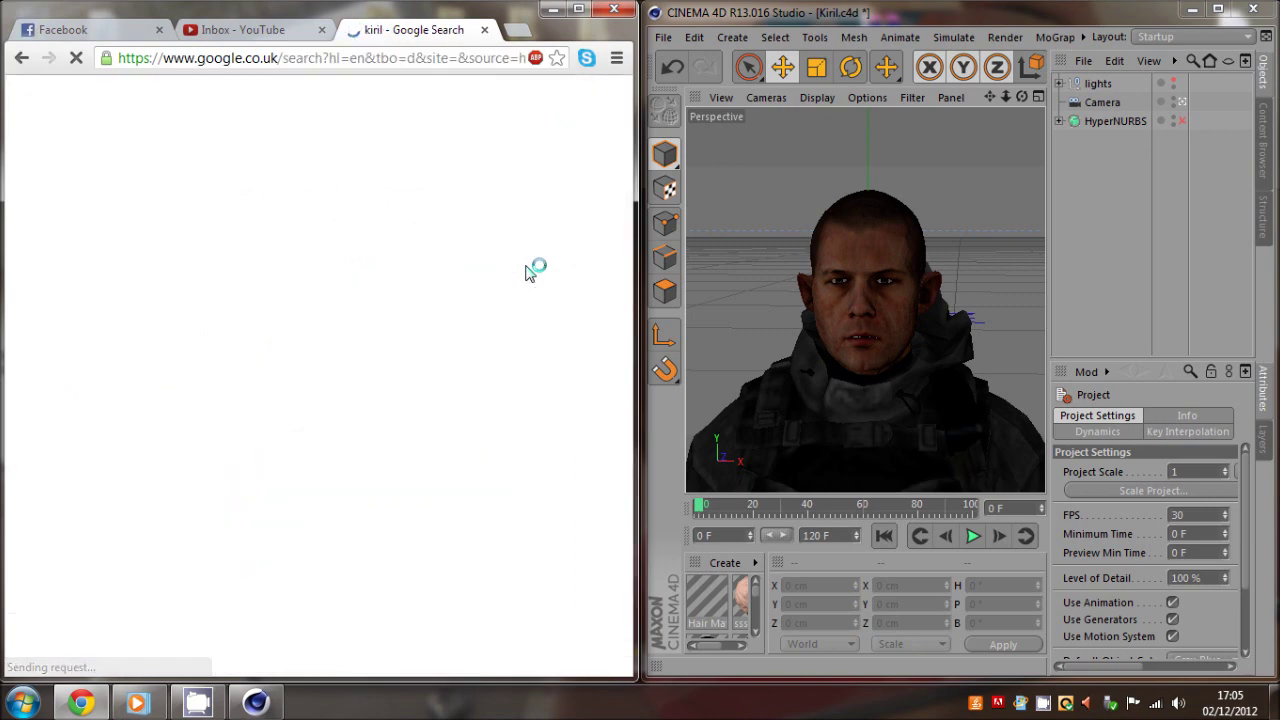
Refine the search to 'kiril battlefield 3', enlarge the first image, then minimize Chrome.
{"action": "double_click", "coordinate": [174, 159]}
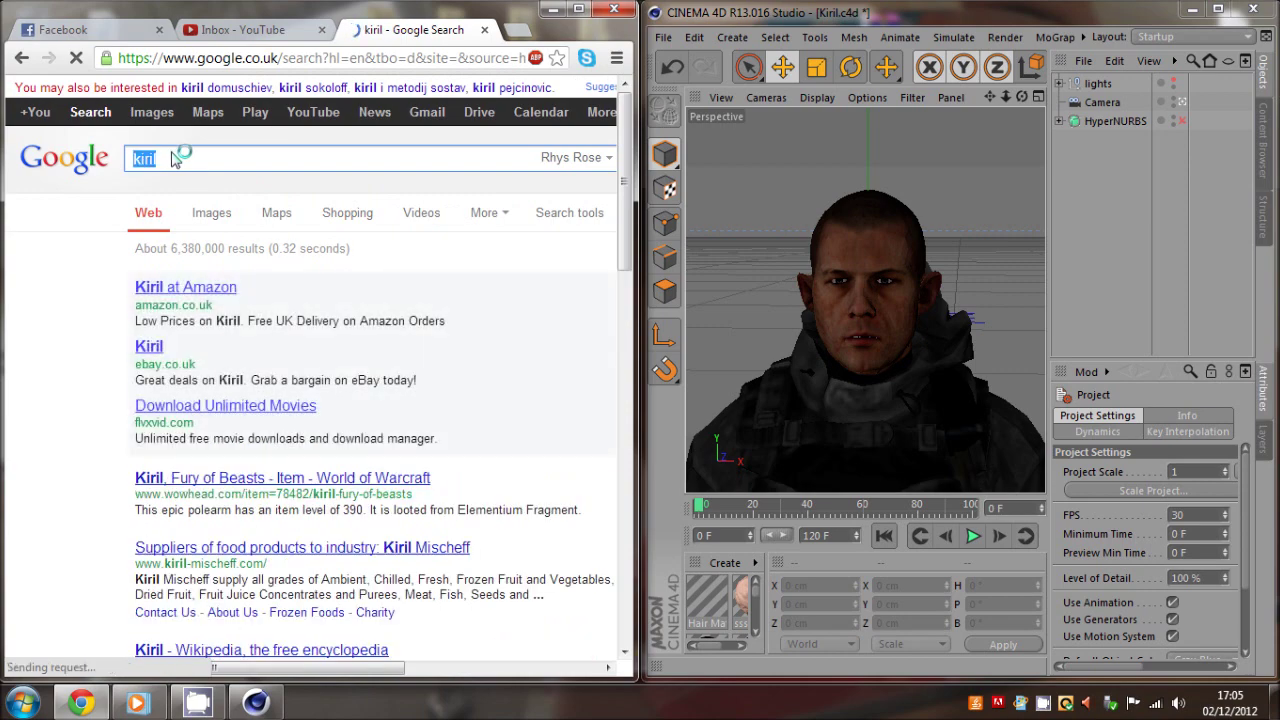
{"action": "type", "text": "bat"}
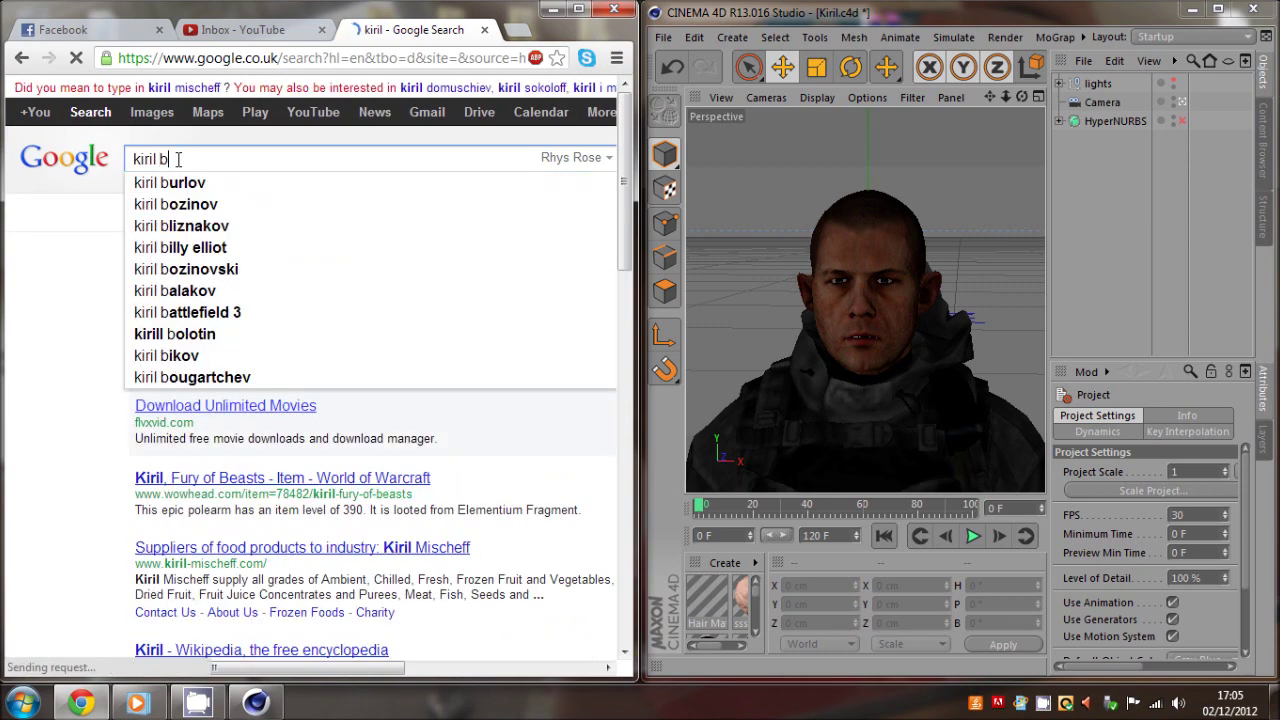
{"action": "left_click", "coordinate": [221, 188]}
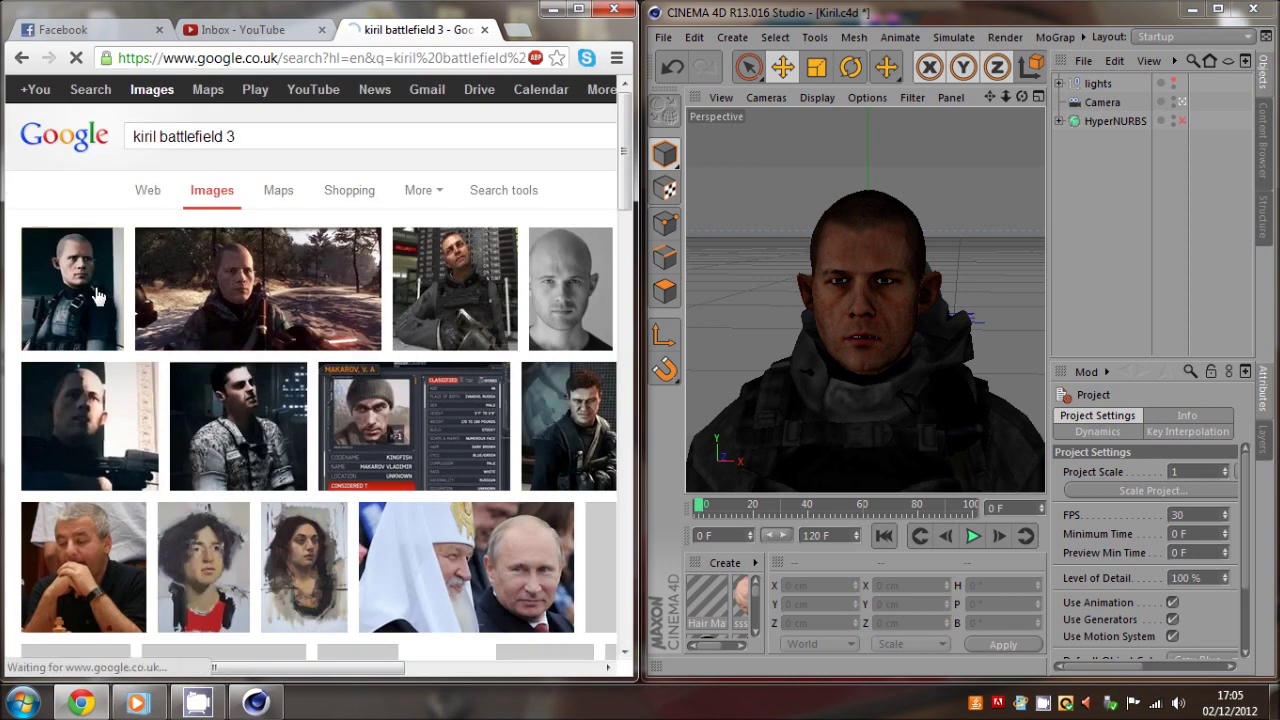
{"action": "left_click", "coordinate": [98, 295]}
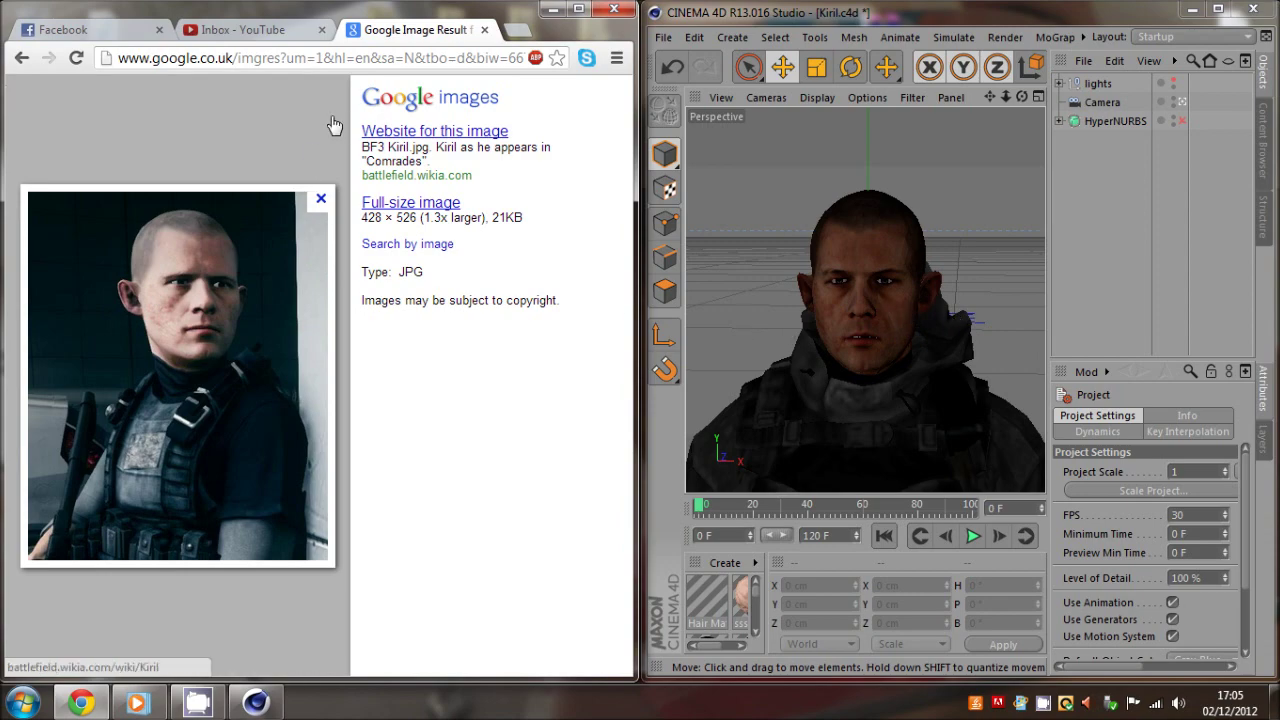
{"action": "left_click", "coordinate": [548, 9]}
Maximize Cinema 4D, enable HyperNURBS smoothing on the Kiril model, and orbit around the torso.
{"action": "left_click", "coordinate": [1218, 9]}
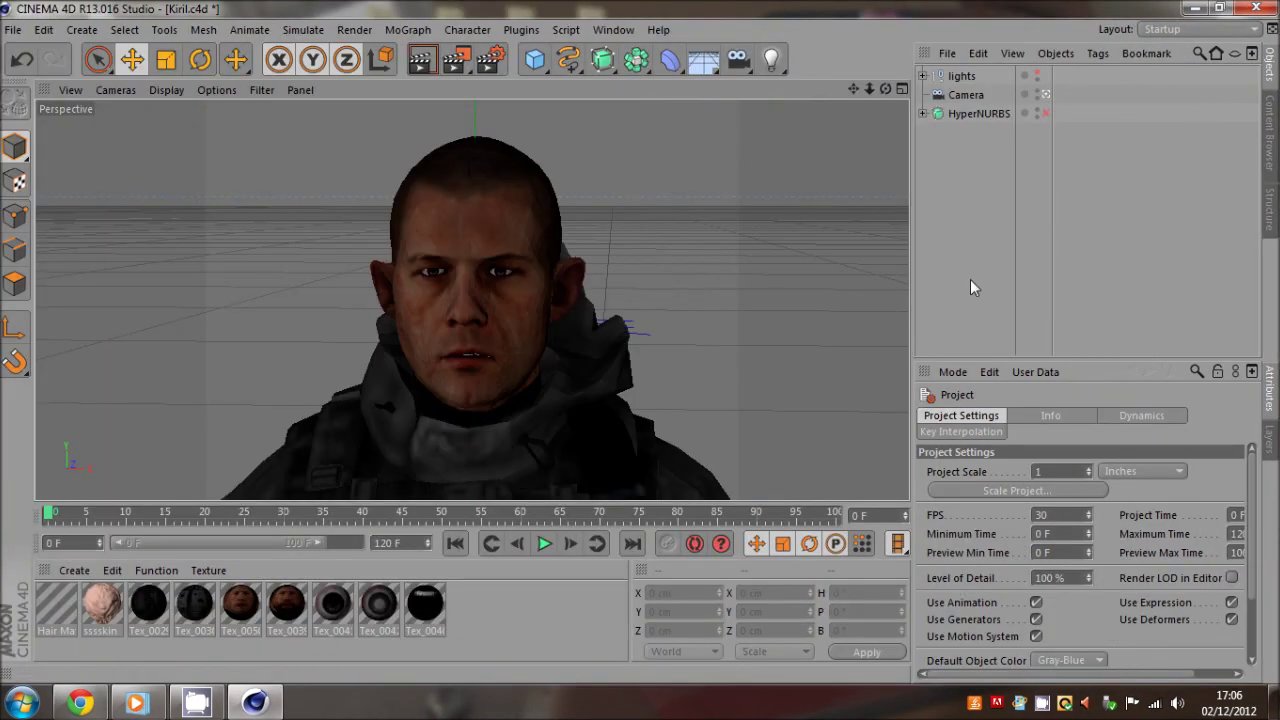
{"action": "scroll", "coordinate": [640, 348], "scroll_direction": "down", "scroll_amount": 4}
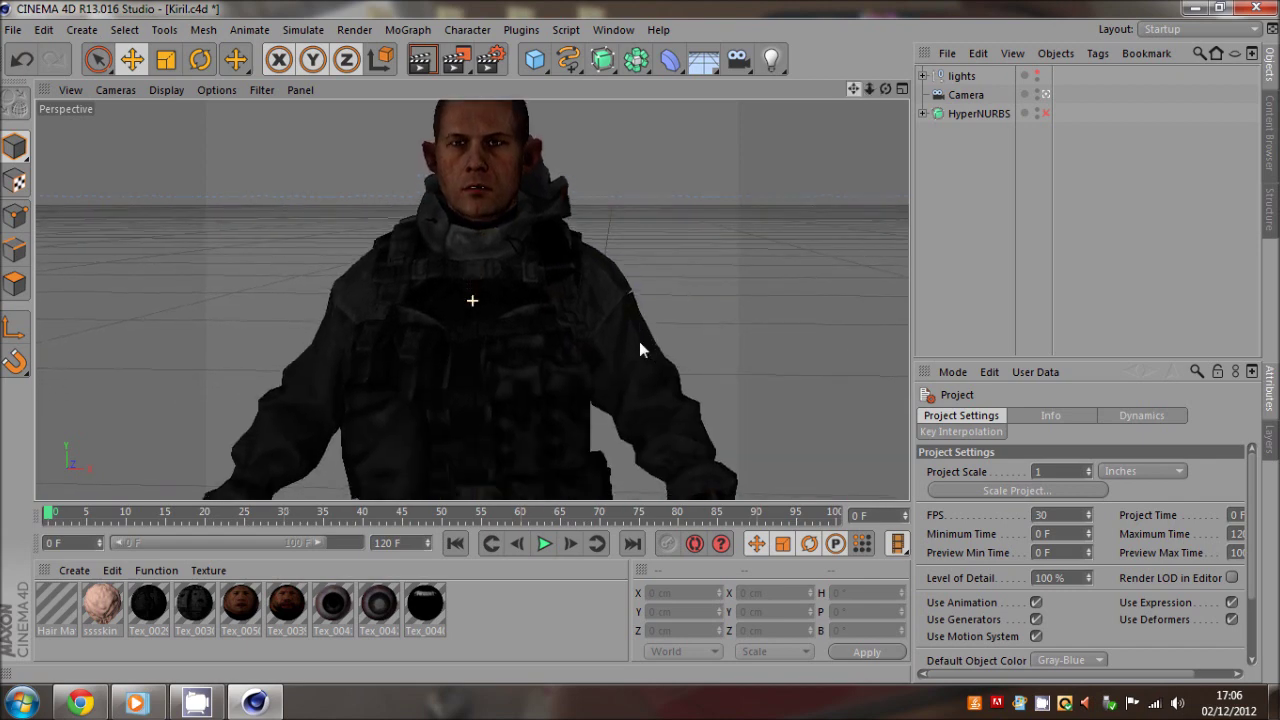
{"action": "scroll", "coordinate": [640, 320], "scroll_direction": "up", "scroll_amount": 6}
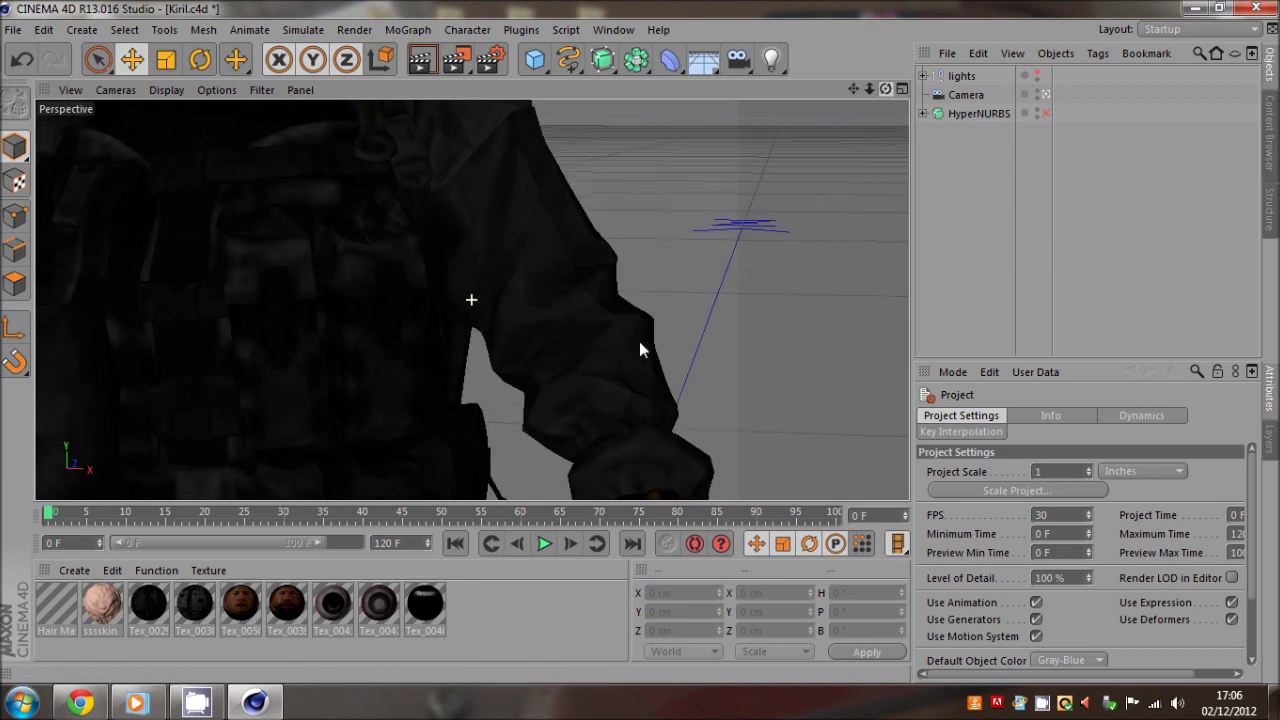
{"action": "left_click", "coordinate": [1044, 113]}
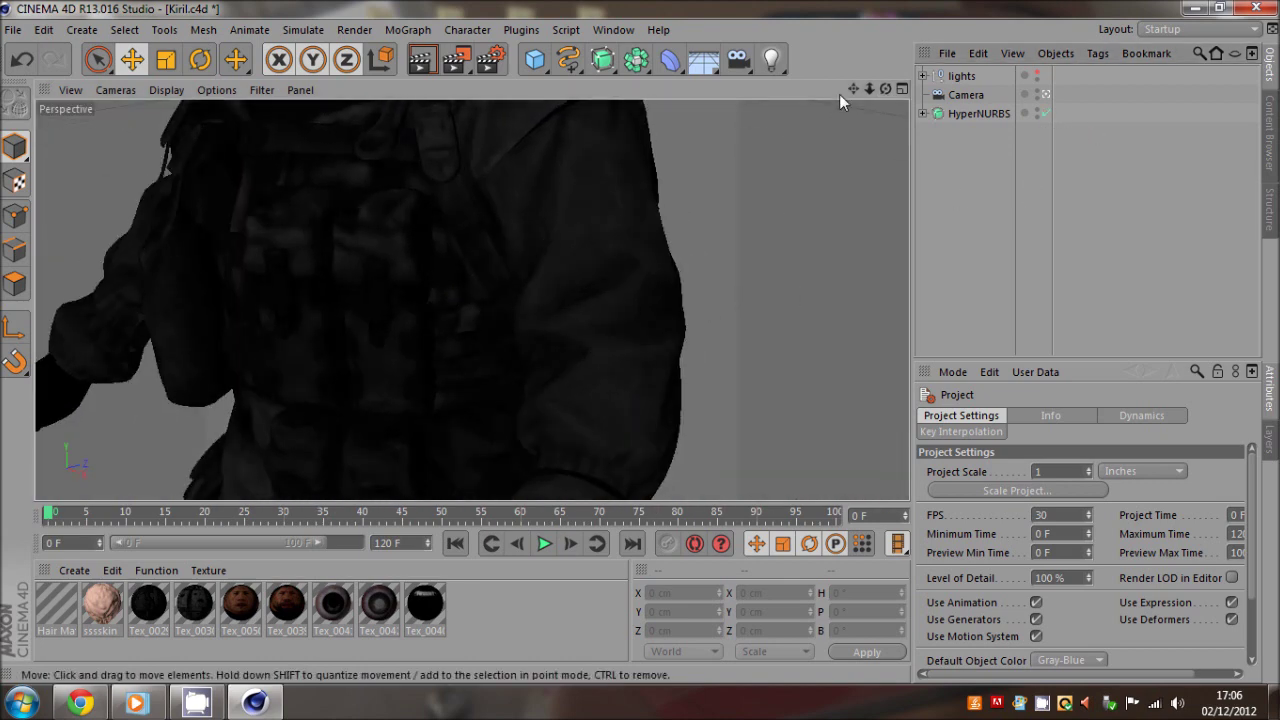
{"action": "left_click_drag", "start_coordinate": [639, 341], "coordinate": [822, 173], "text": "alt"}
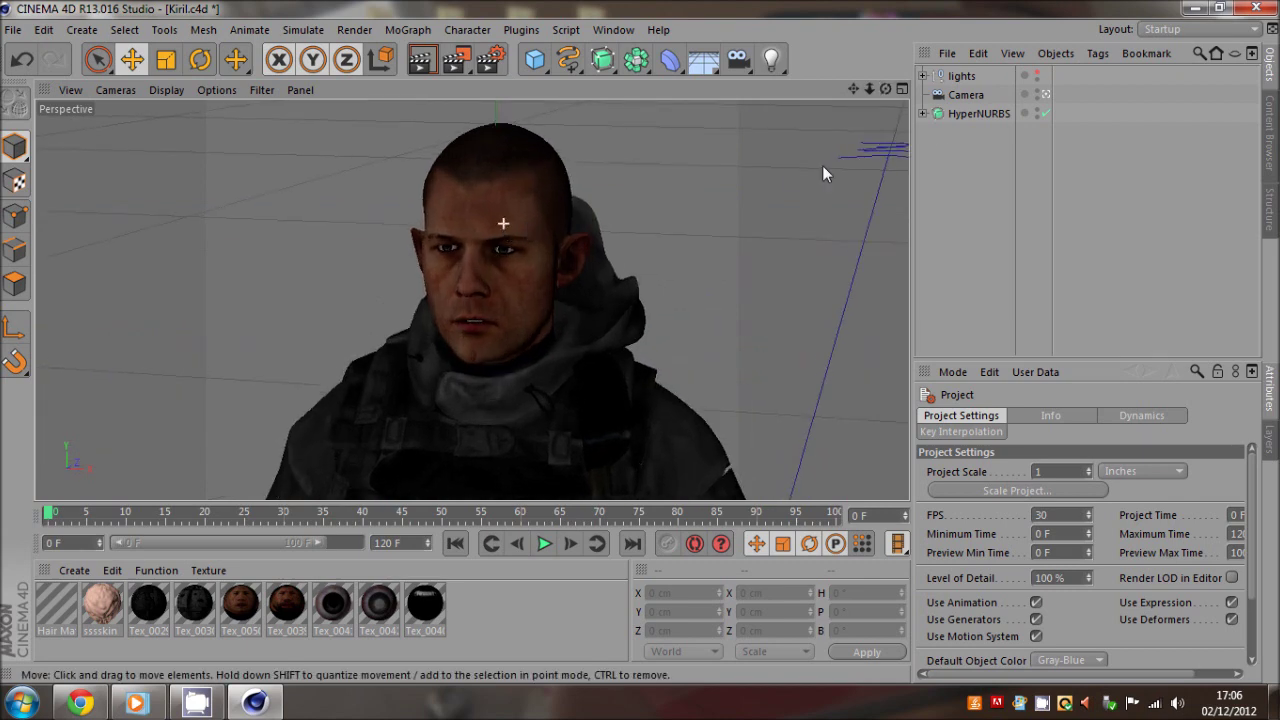
Expand HyperNURBS, reset the Pose Morph blink to 0%, and frame the face front-on.
{"action": "left_click", "coordinate": [923, 113]}
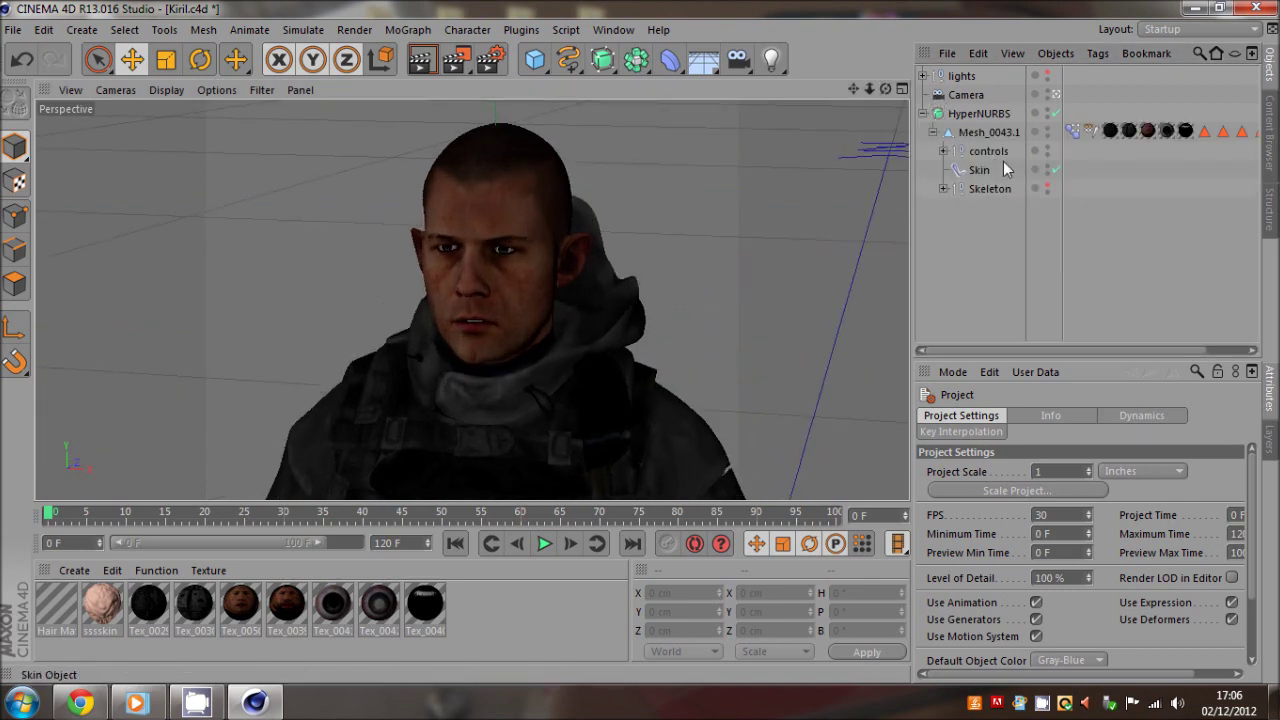
{"action": "left_click", "coordinate": [1072, 131]}
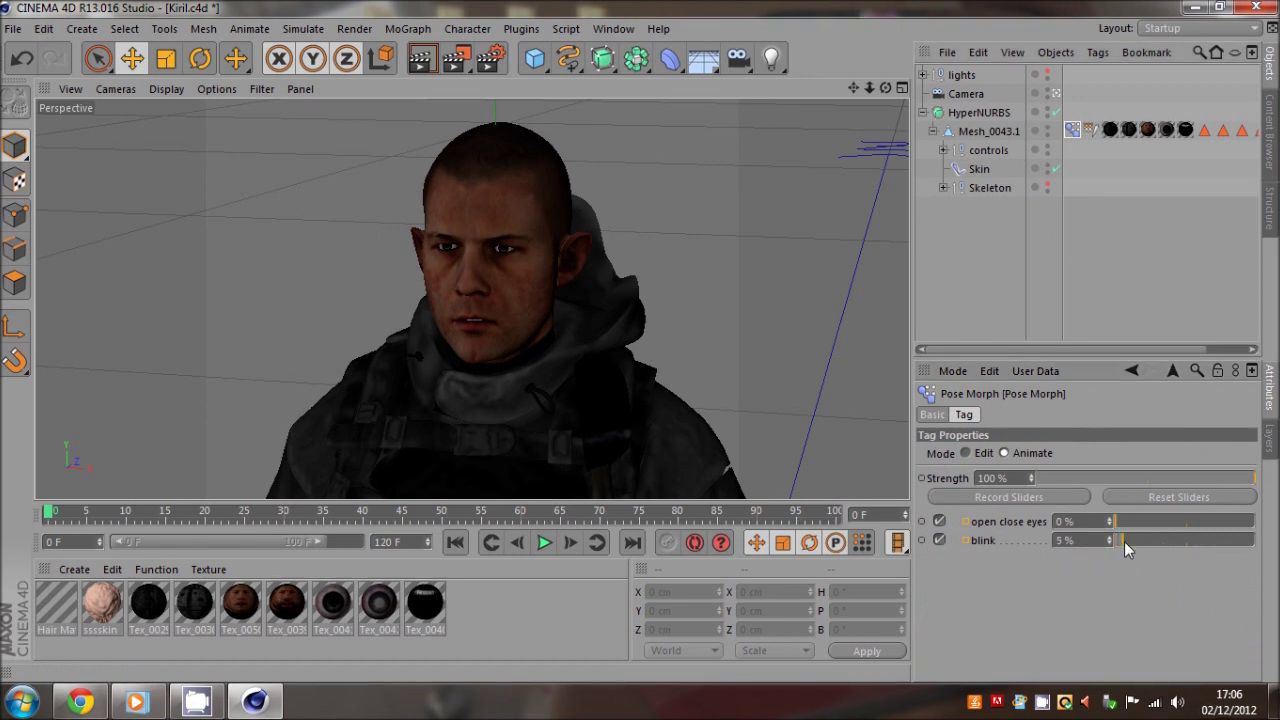
{"action": "left_click_drag", "start_coordinate": [1124, 541], "coordinate": [1112, 541]}
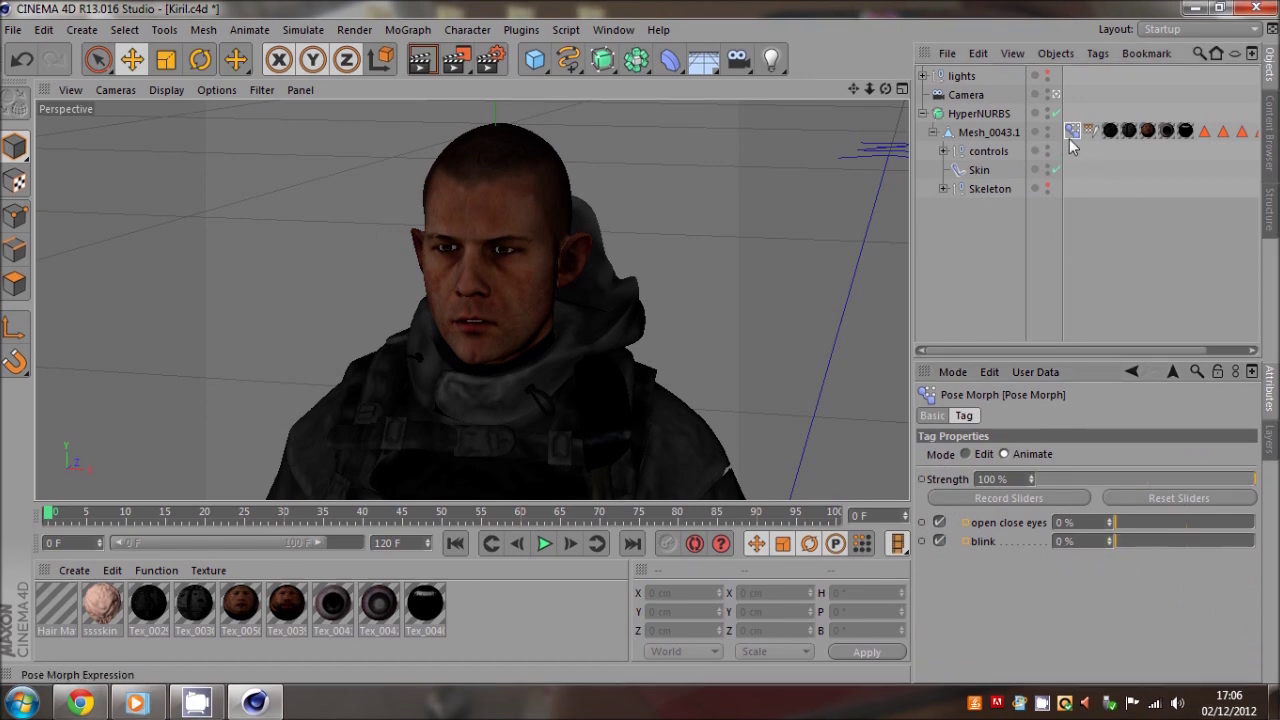
{"action": "left_click", "coordinate": [960, 215]}
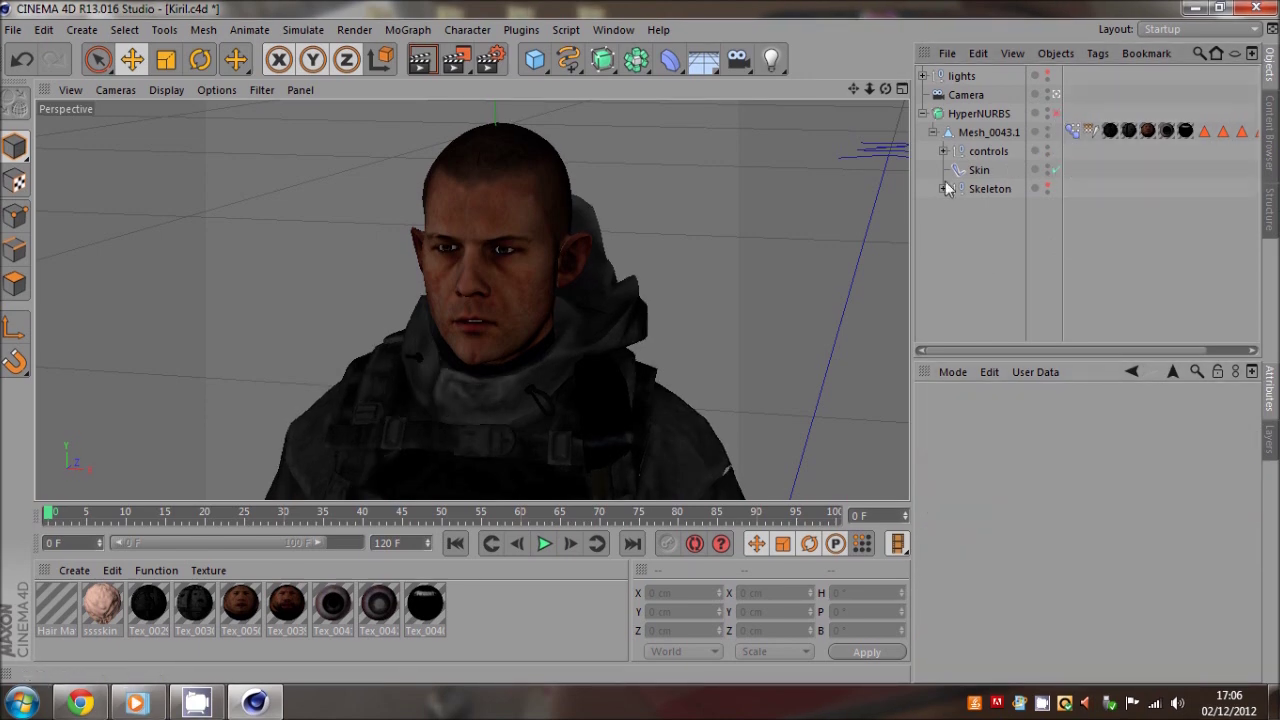
{"action": "left_click_drag", "start_coordinate": [885, 89], "coordinate": [639, 341]}
{"action": "right_click_drag", "start_coordinate": [481, 241], "coordinate": [861, 243], "text": "alt"}
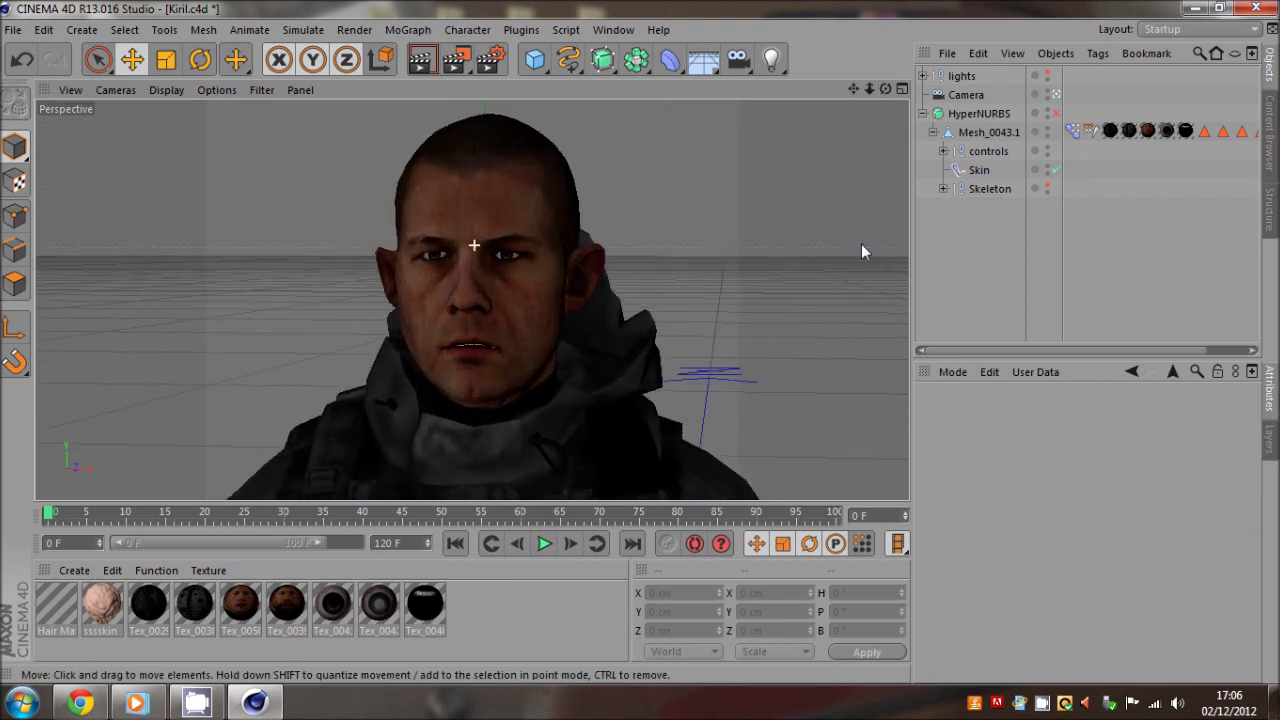
Try the open close eyes morph at 66% and the blink morph to close the eyes.
{"action": "left_click", "coordinate": [1073, 132]}
{"action": "left_click_drag", "start_coordinate": [1121, 522], "coordinate": [967, 577]}
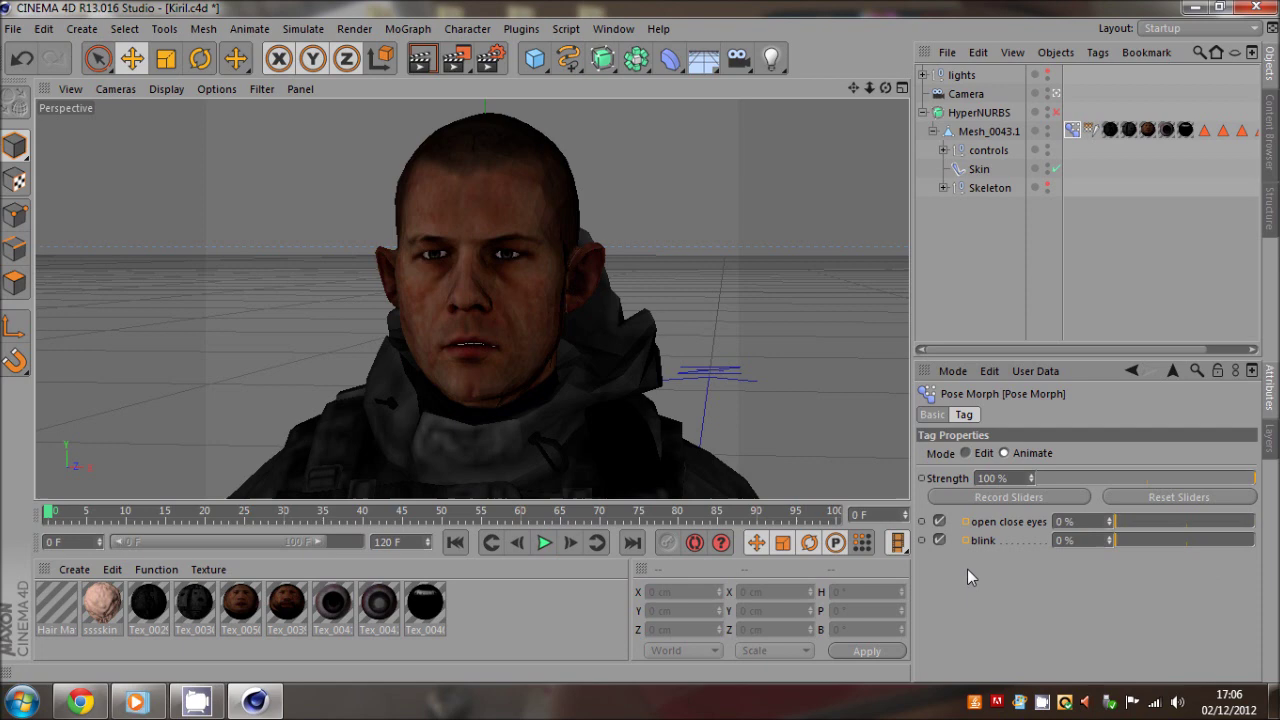
{"action": "left_click_drag", "start_coordinate": [1155, 543], "coordinate": [680, 651]}
{"action": "left_click_drag", "start_coordinate": [1161, 539], "coordinate": [660, 614]}
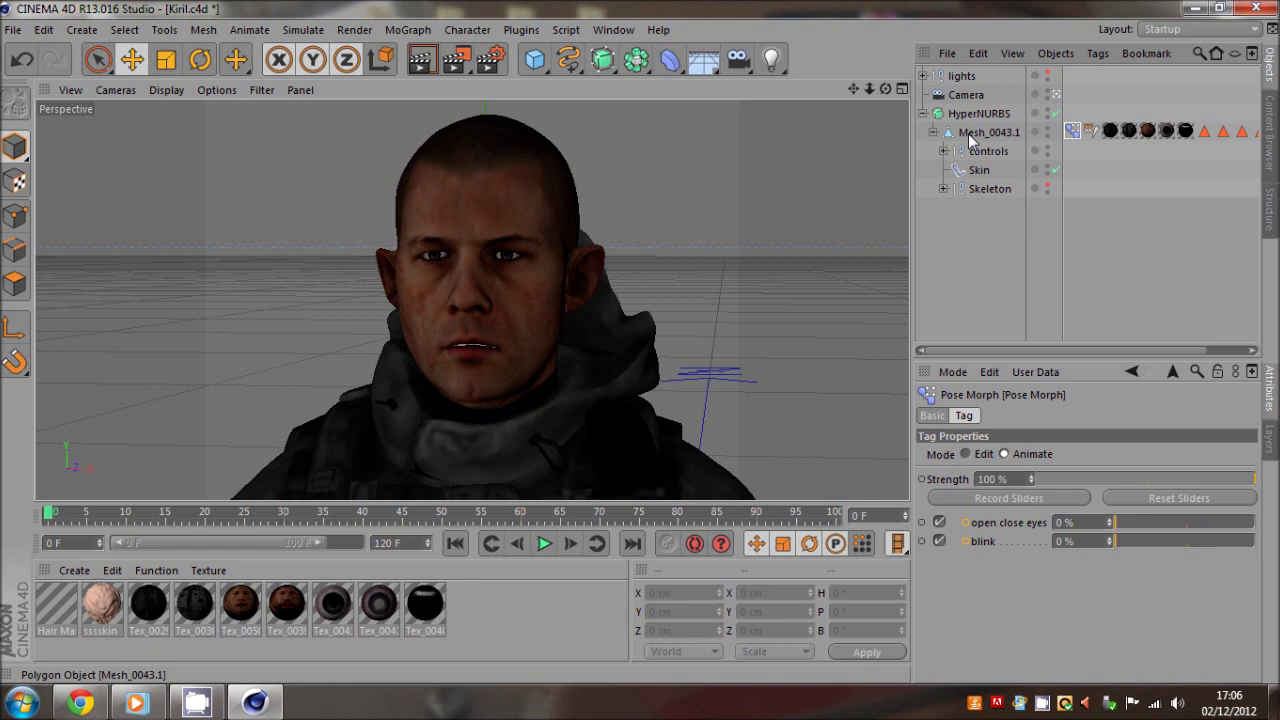
Collapse HyperNURBS, toggle light visibility, check Render Settings, and render the current view of the head.
{"action": "left_click", "coordinate": [923, 113]}
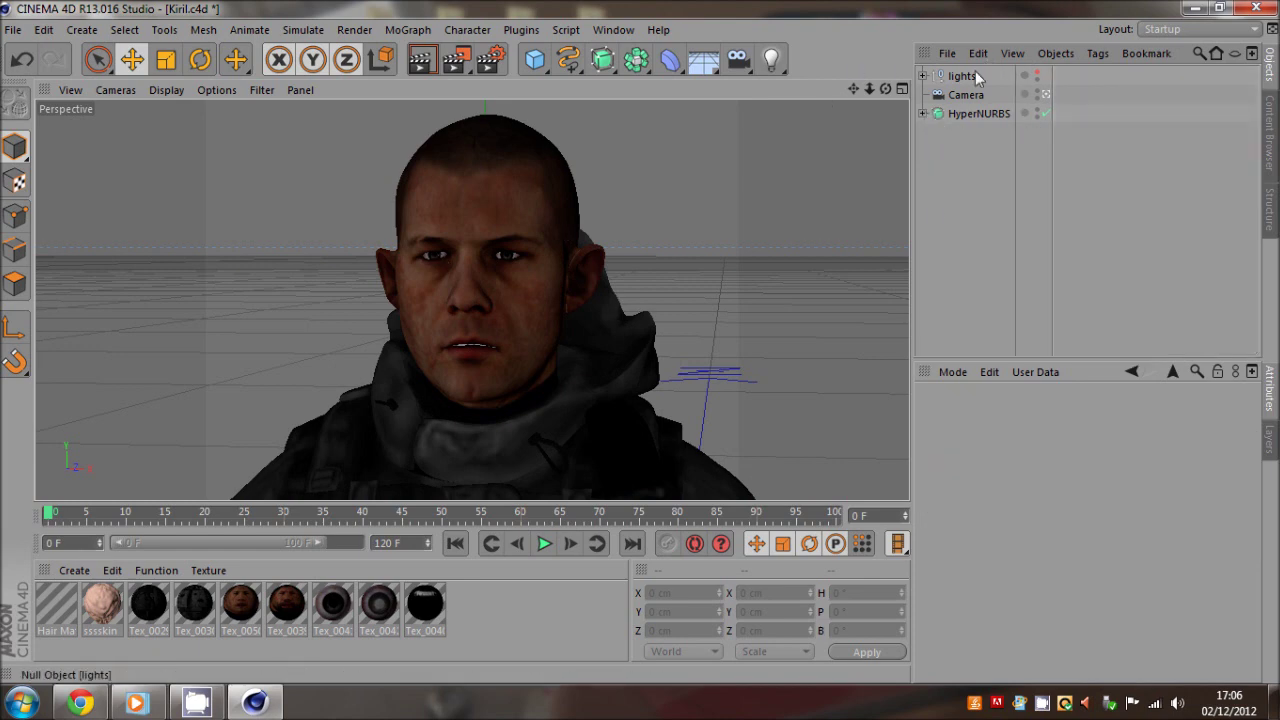
{"action": "left_click", "coordinate": [1037, 72]}
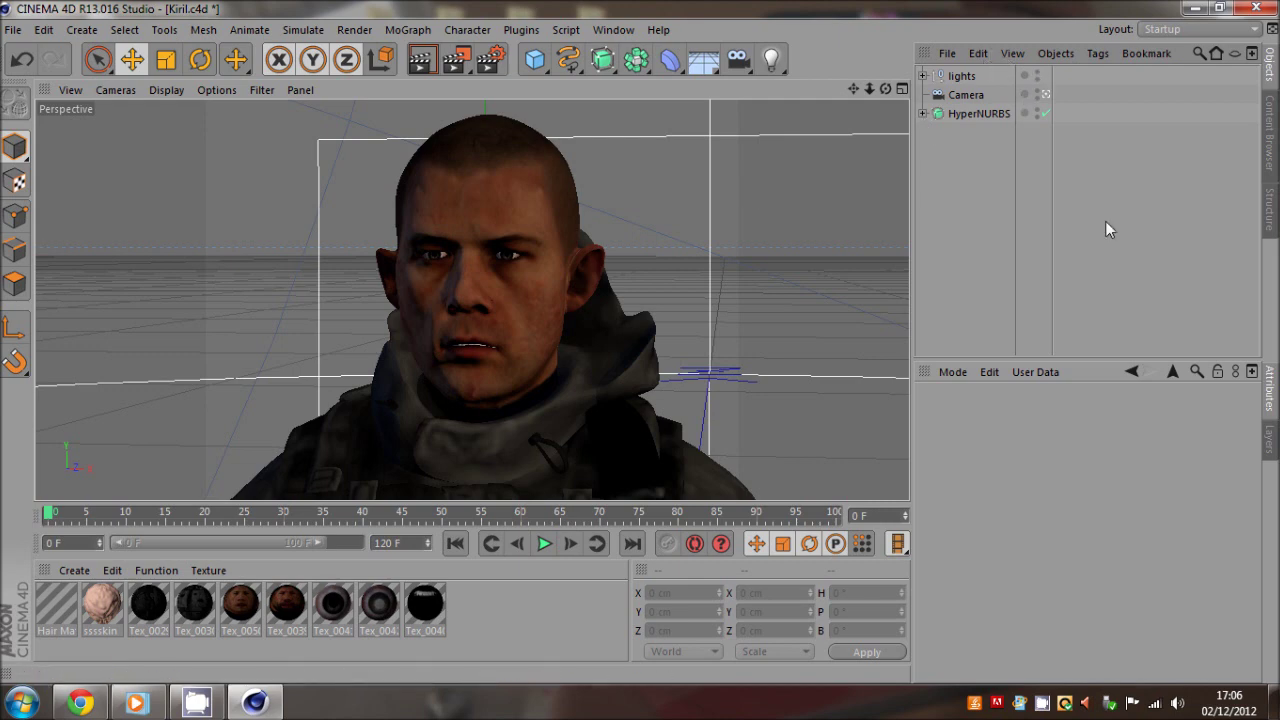
{"action": "left_click", "coordinate": [1037, 74]}
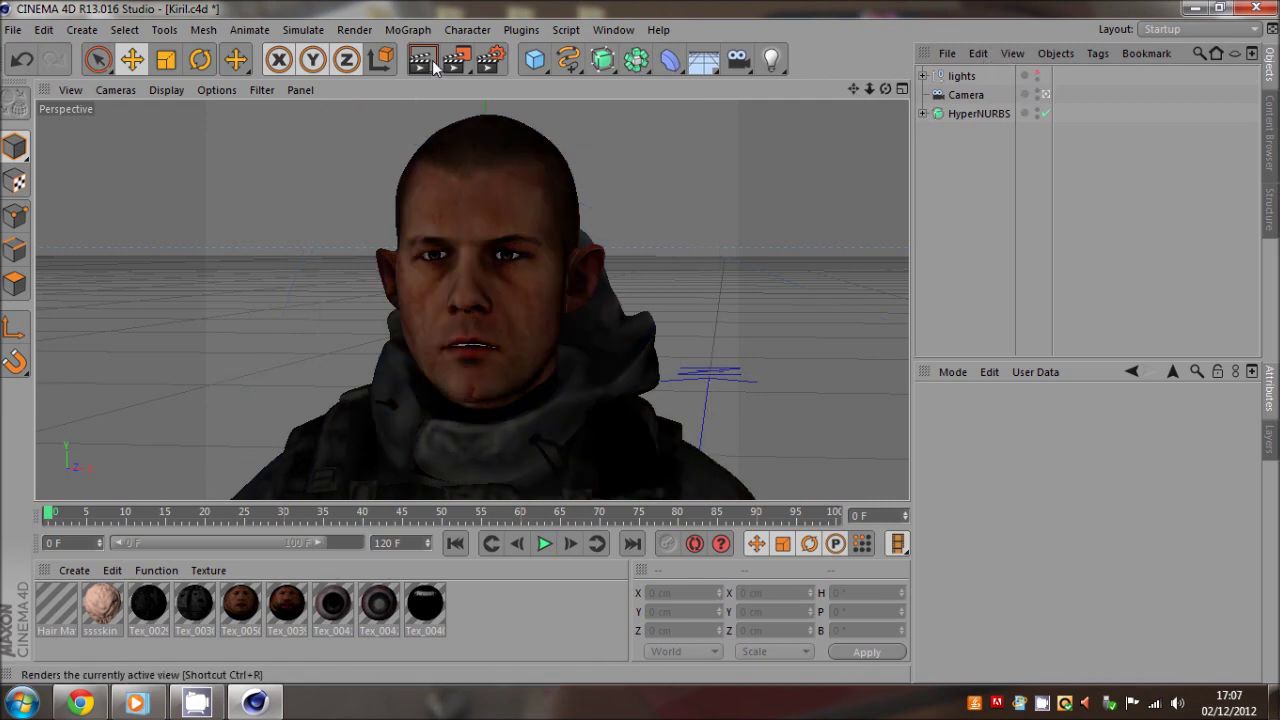
{"action": "left_click", "coordinate": [483, 61]}
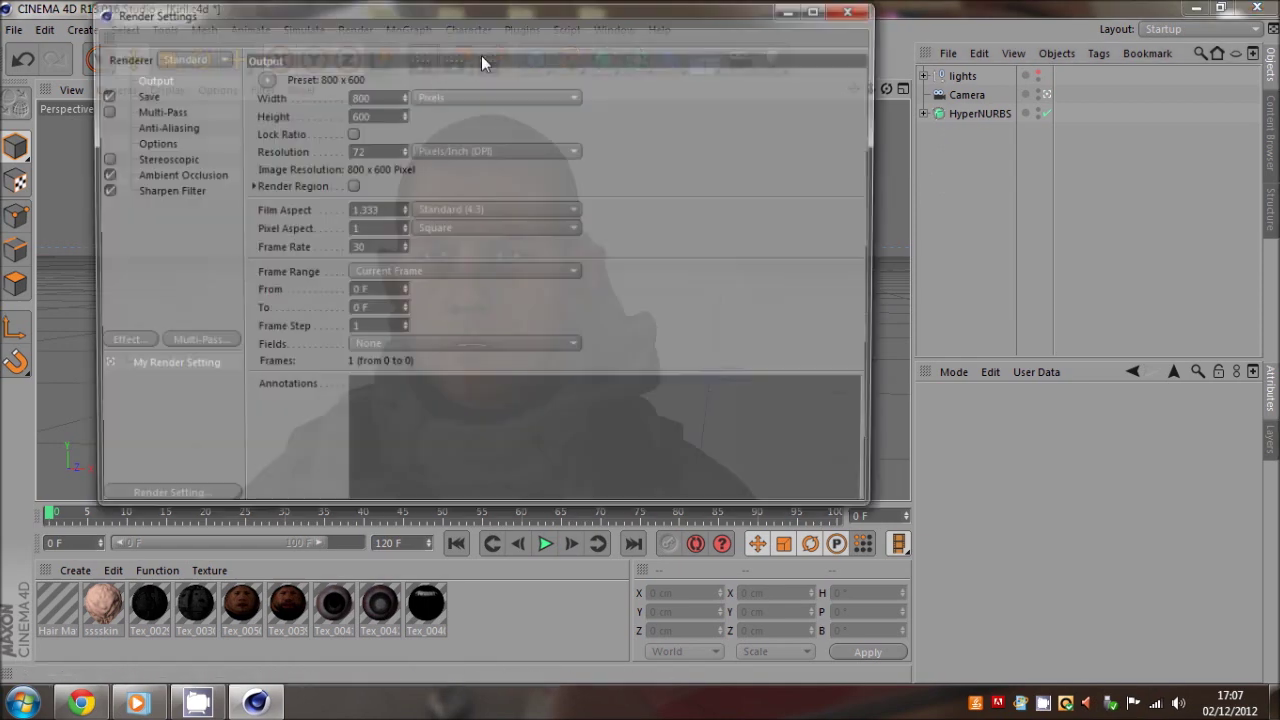
{"action": "left_click", "coordinate": [847, 12]}
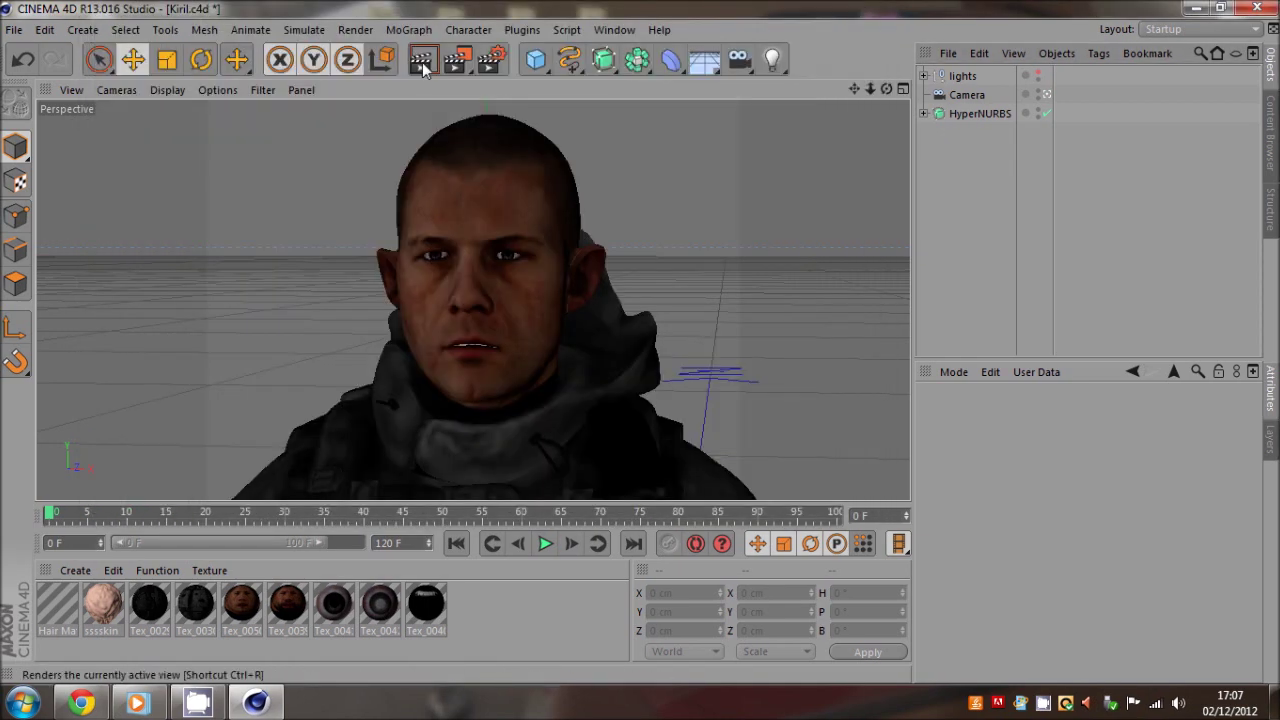
{"action": "left_click", "coordinate": [422, 62]}
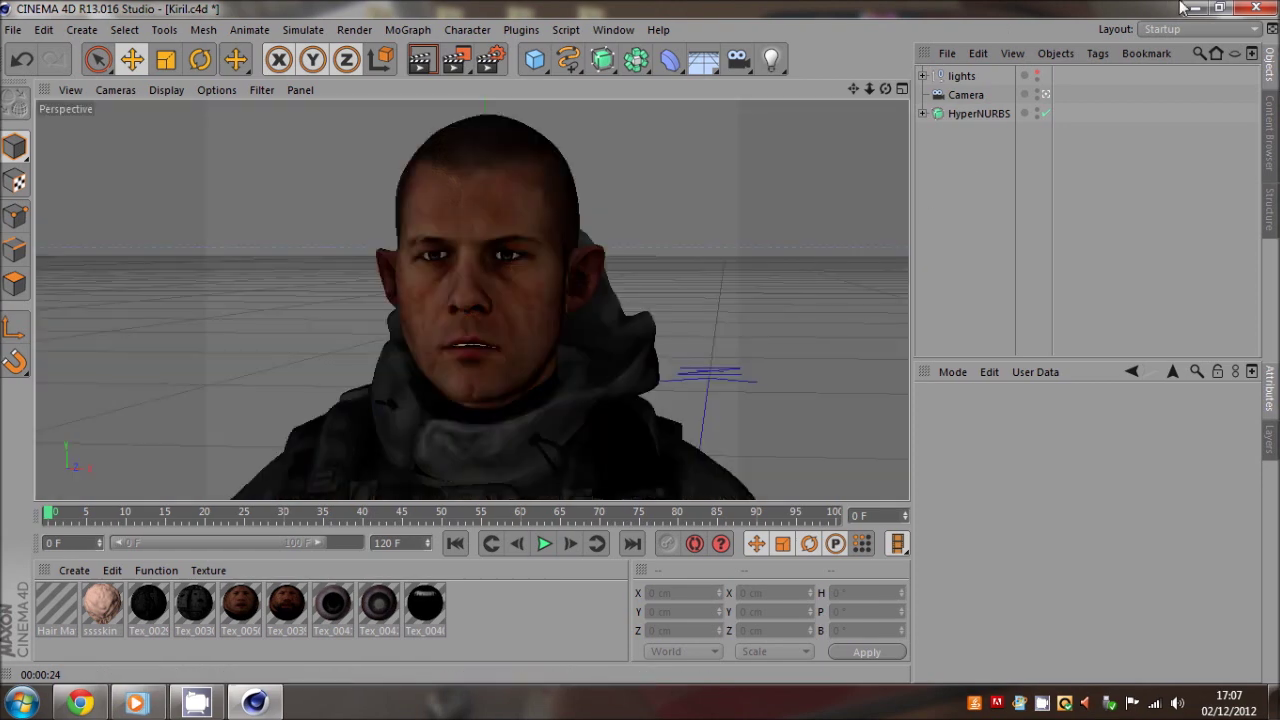
Minimize Cinema 4D and browse the Weapon Attachments HOLOSIGHT and FLASH HIDER folders.
{"action": "left_click", "coordinate": [1190, 8]}
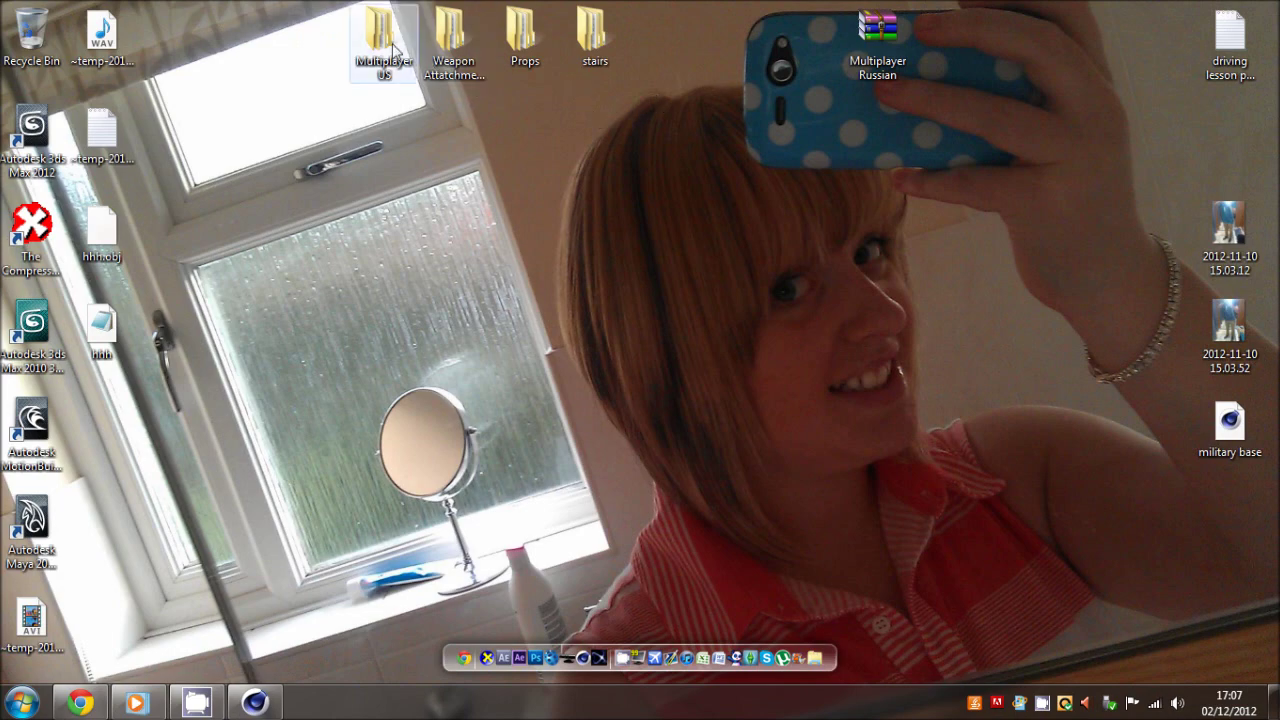
{"action": "double_click", "coordinate": [452, 40]}
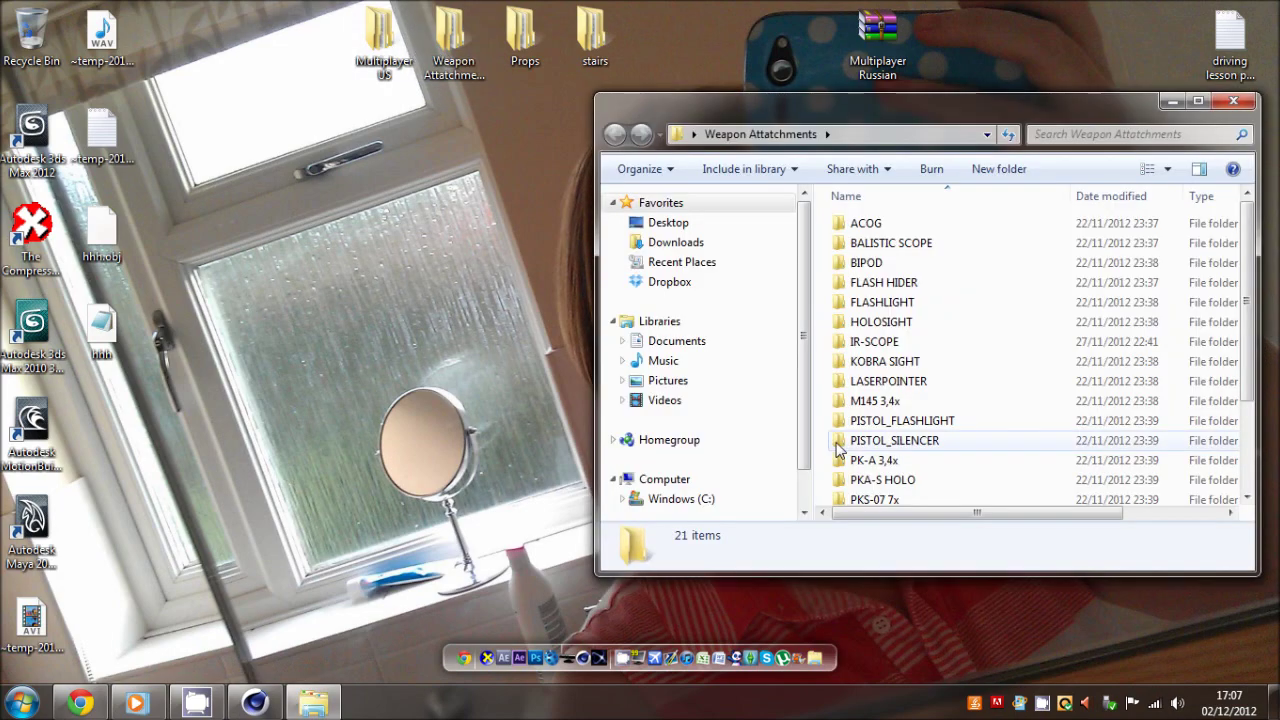
{"action": "left_click", "coordinate": [923, 323]}
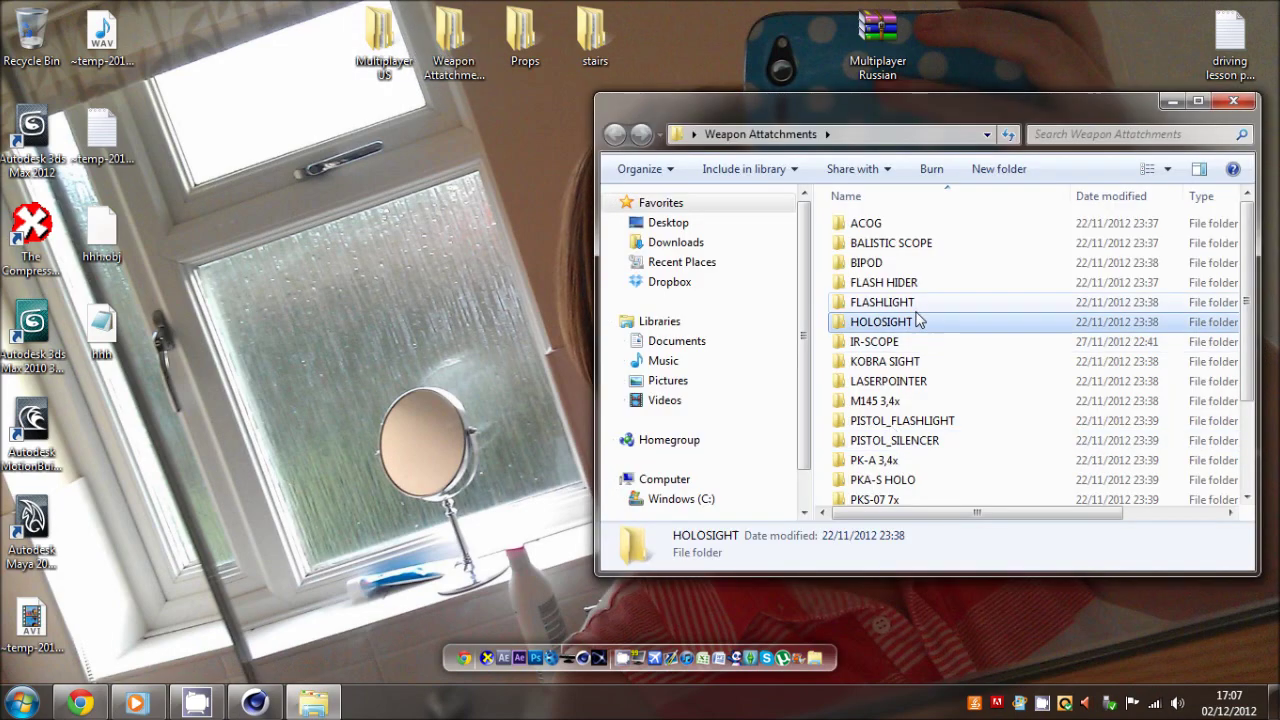
{"action": "left_click", "coordinate": [920, 284]}
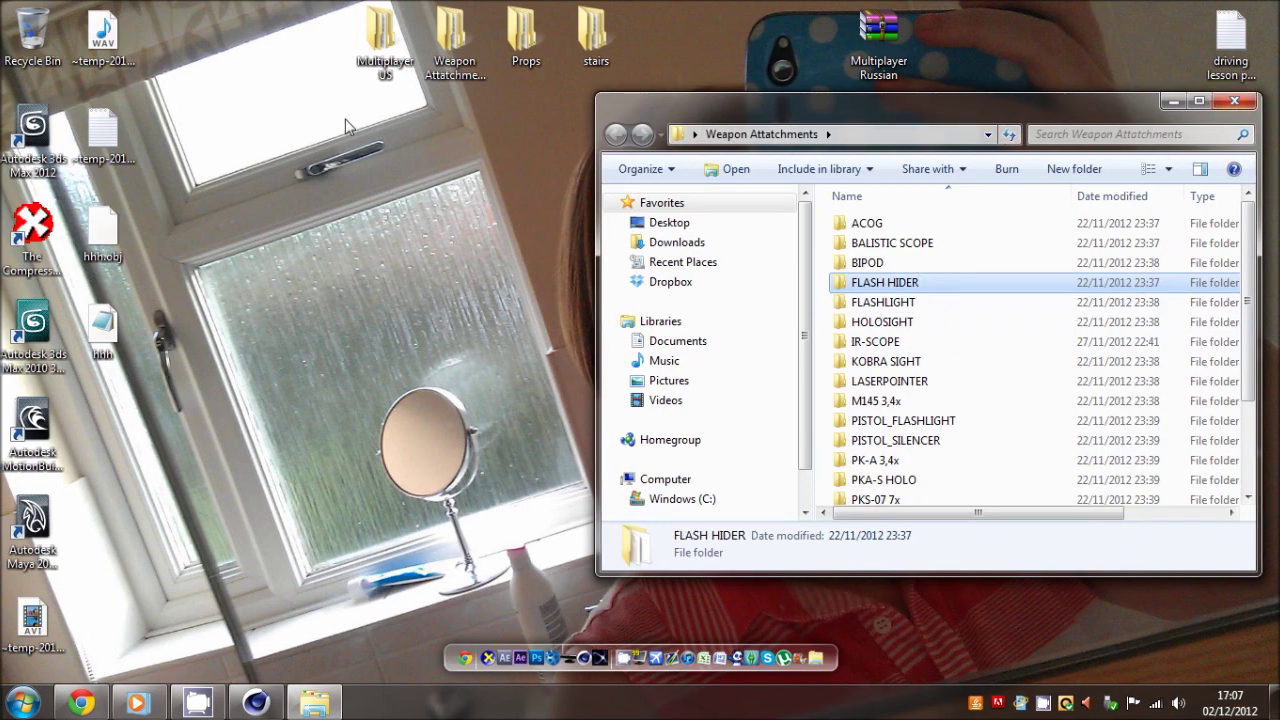
{"action": "left_click", "coordinate": [462, 202]}
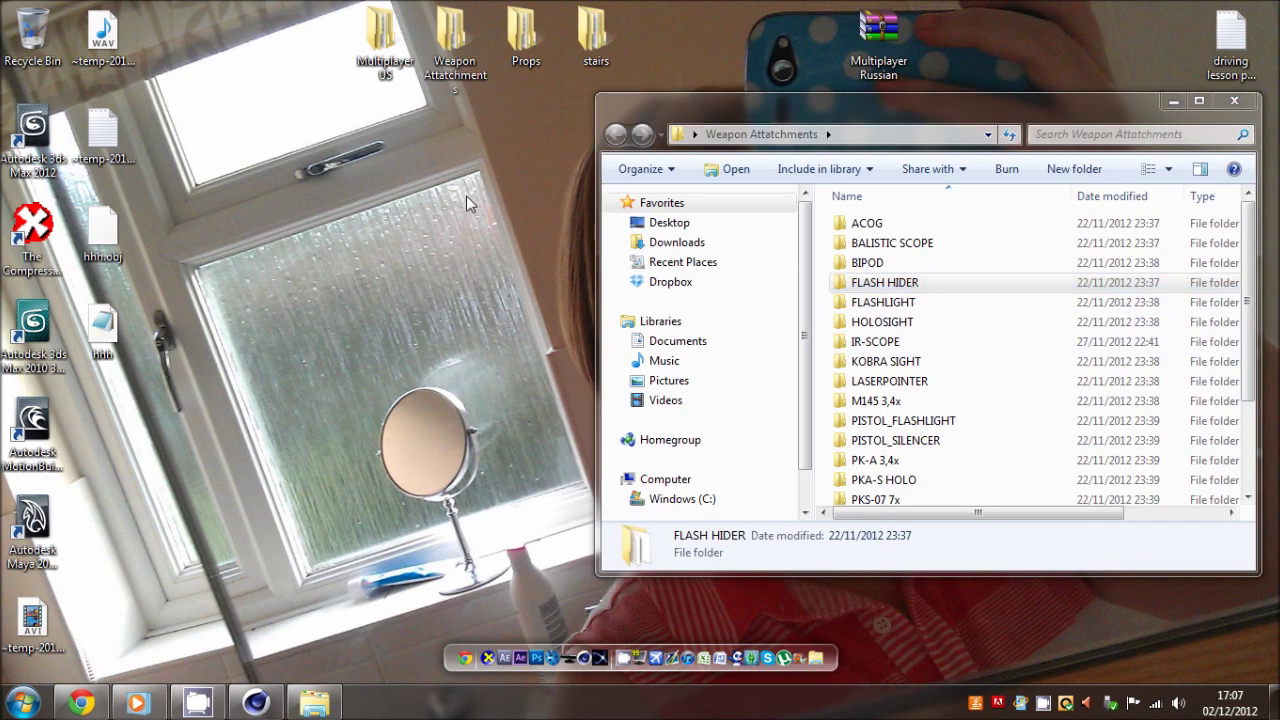
Browse the Multiplayer US folder's four MP_US folders, selecting MP_US_Engi and narrowing the Name column.
{"action": "double_click", "coordinate": [400, 62]}
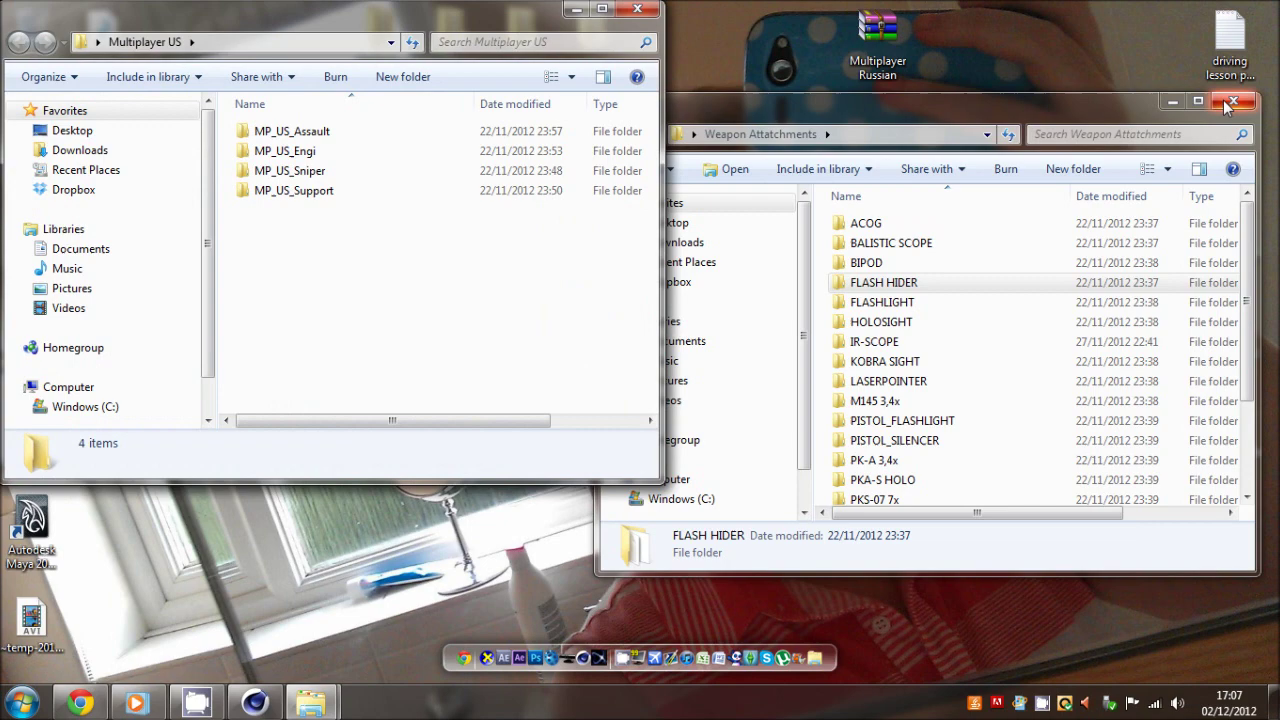
{"action": "left_click", "coordinate": [1234, 101]}
{"action": "left_click_drag", "start_coordinate": [285, 250], "coordinate": [236, 116]}
{"action": "left_click", "coordinate": [371, 271]}
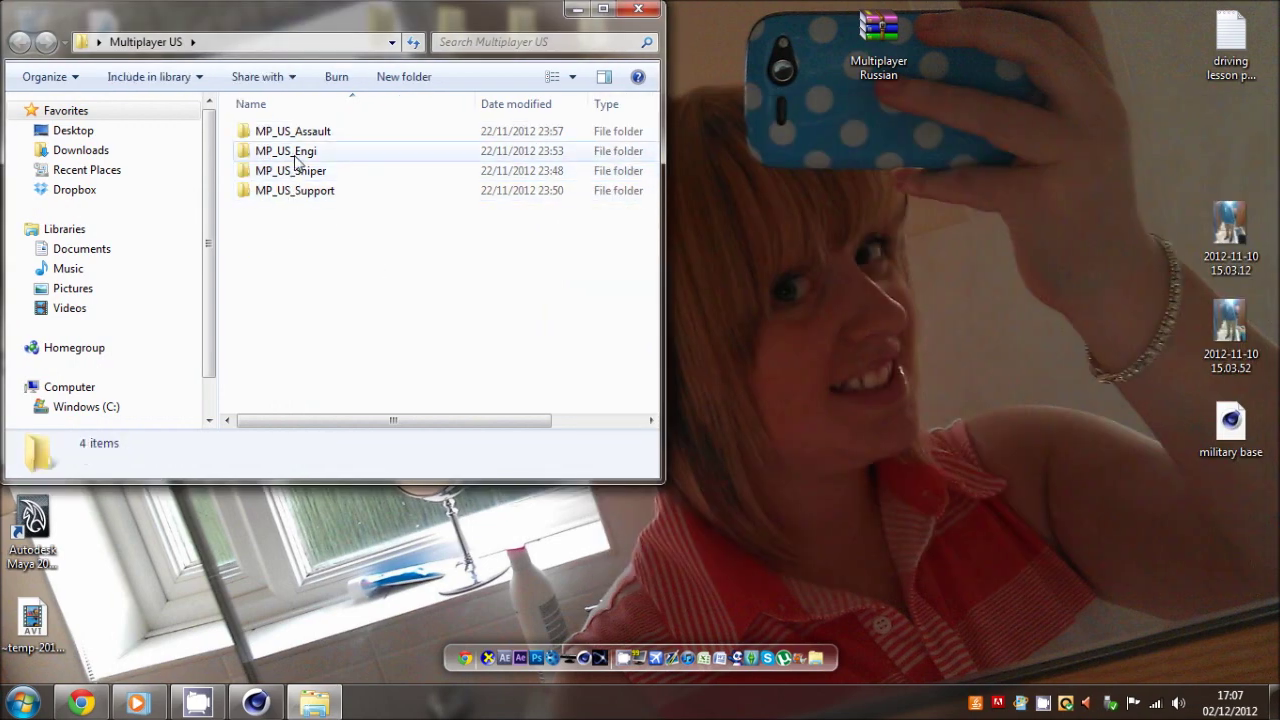
{"action": "left_click", "coordinate": [295, 163]}
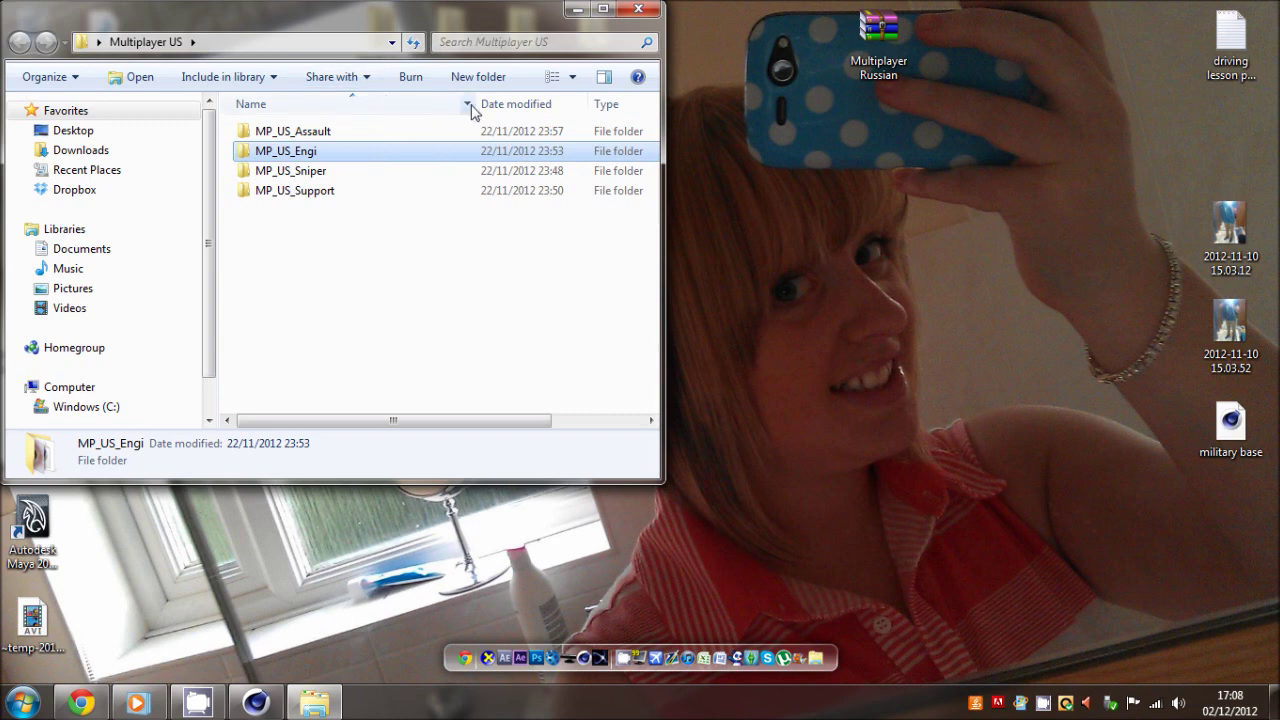
{"action": "left_click_drag", "start_coordinate": [476, 112], "coordinate": [417, 117]}
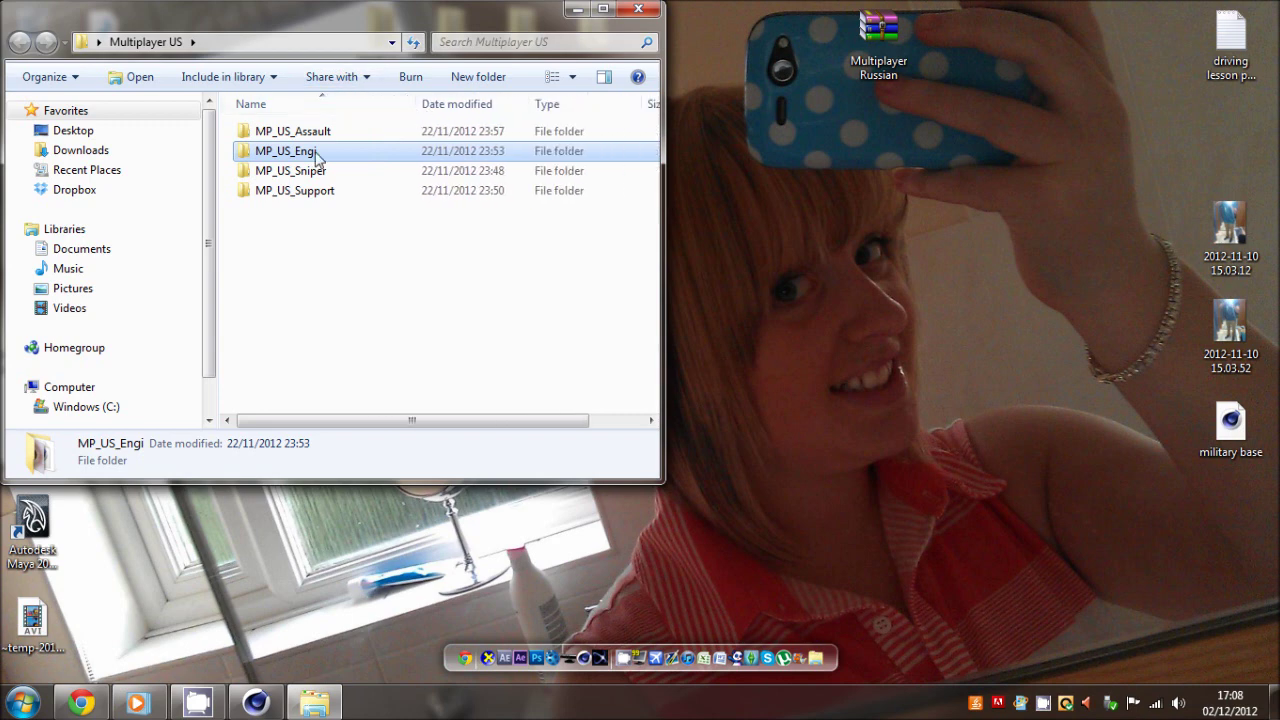
{"action": "left_click", "coordinate": [334, 283]}
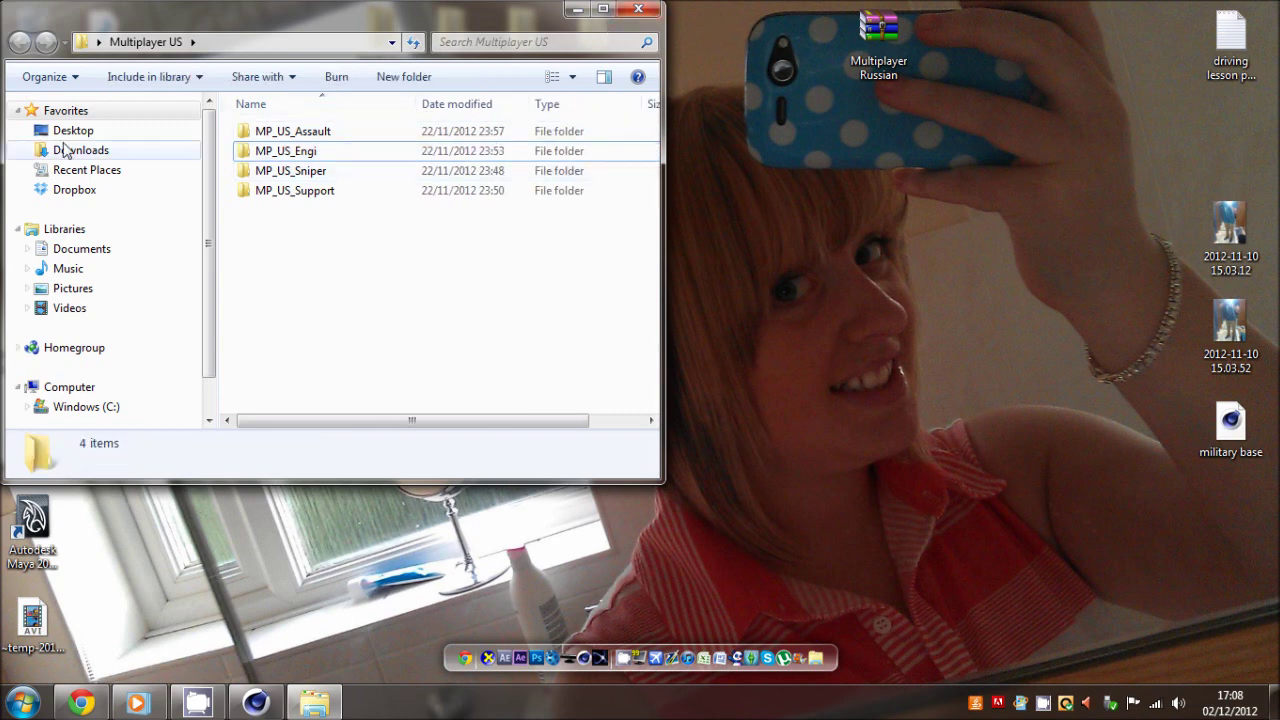
Review the Kaffarov PMC, Russ Paratroopers and SP_US_Soldiers archives in Downloads, then return to Cinema 4D.
{"action": "left_click", "coordinate": [64, 150]}
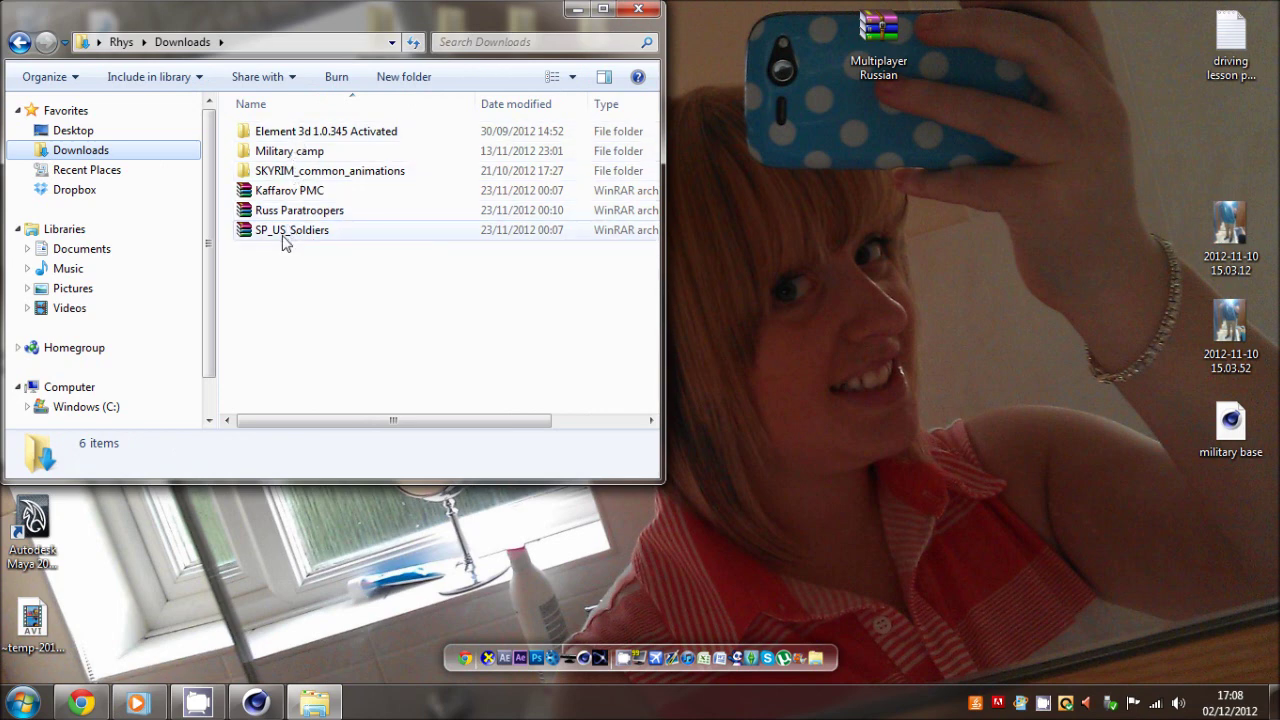
{"action": "left_click", "coordinate": [300, 191]}
{"action": "left_click", "coordinate": [300, 214]}
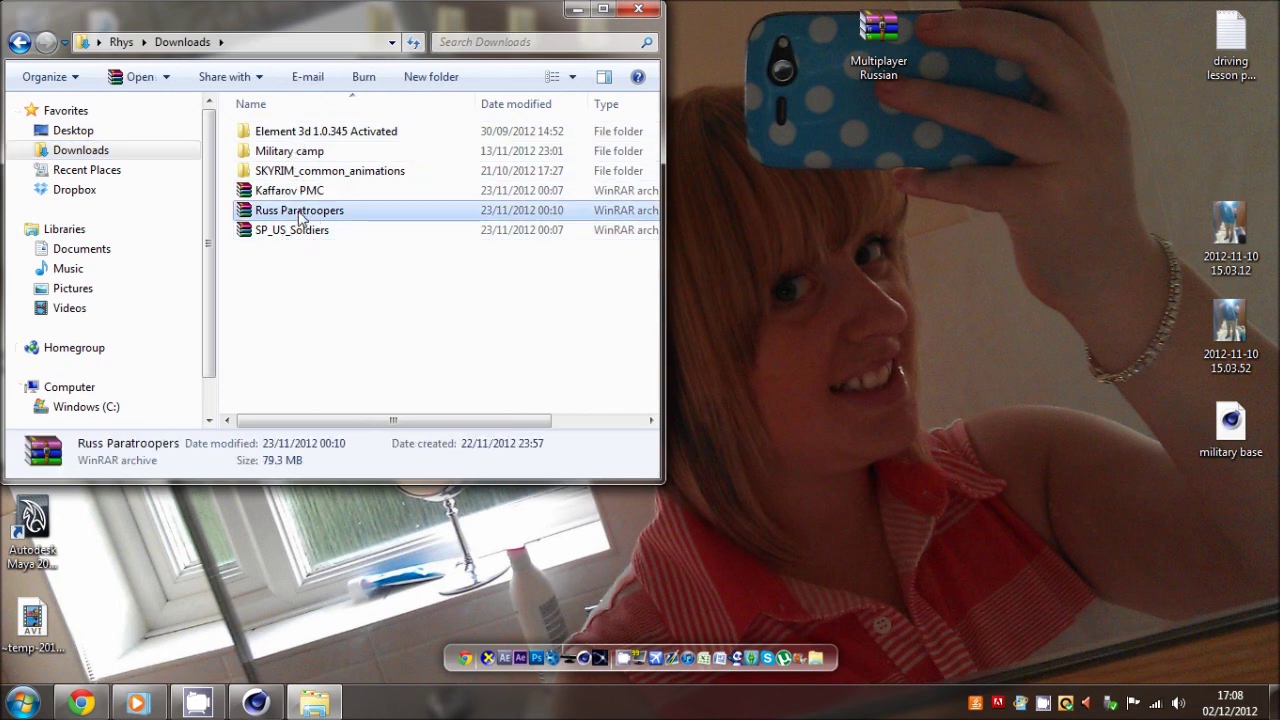
{"action": "left_click", "coordinate": [297, 233]}
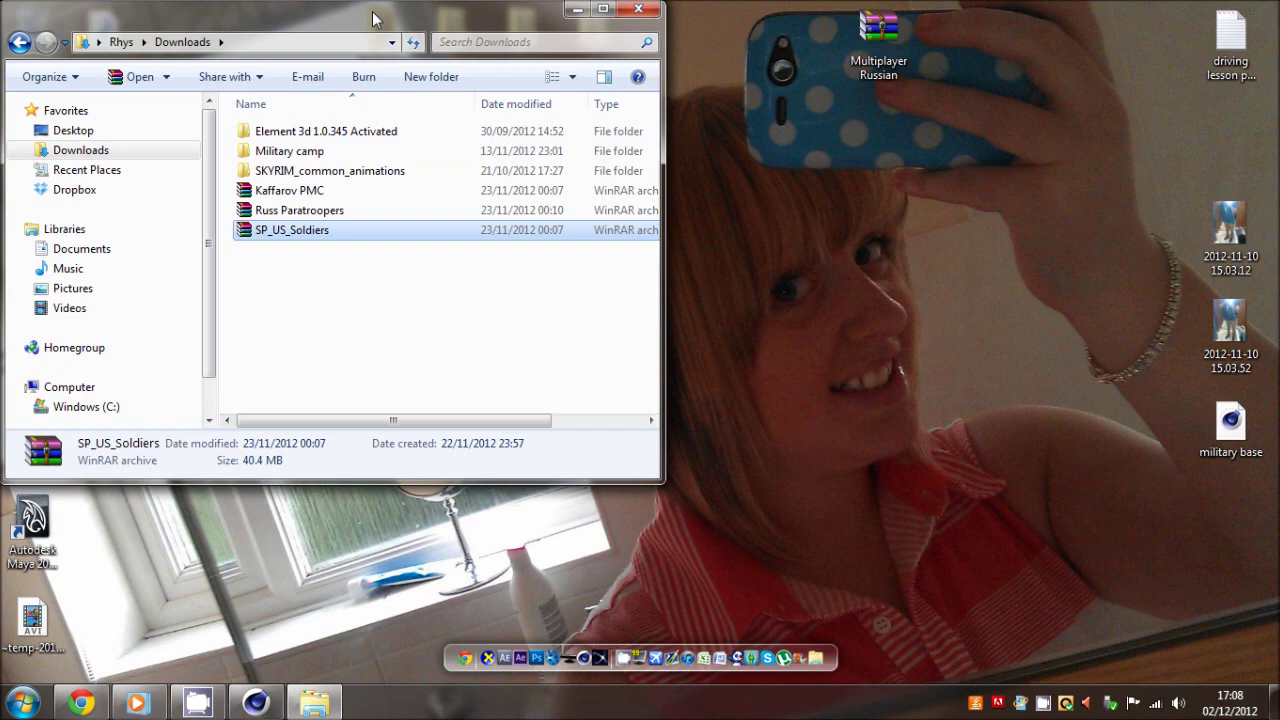
{"action": "left_click_drag", "start_coordinate": [372, 18], "coordinate": [535, 176]}
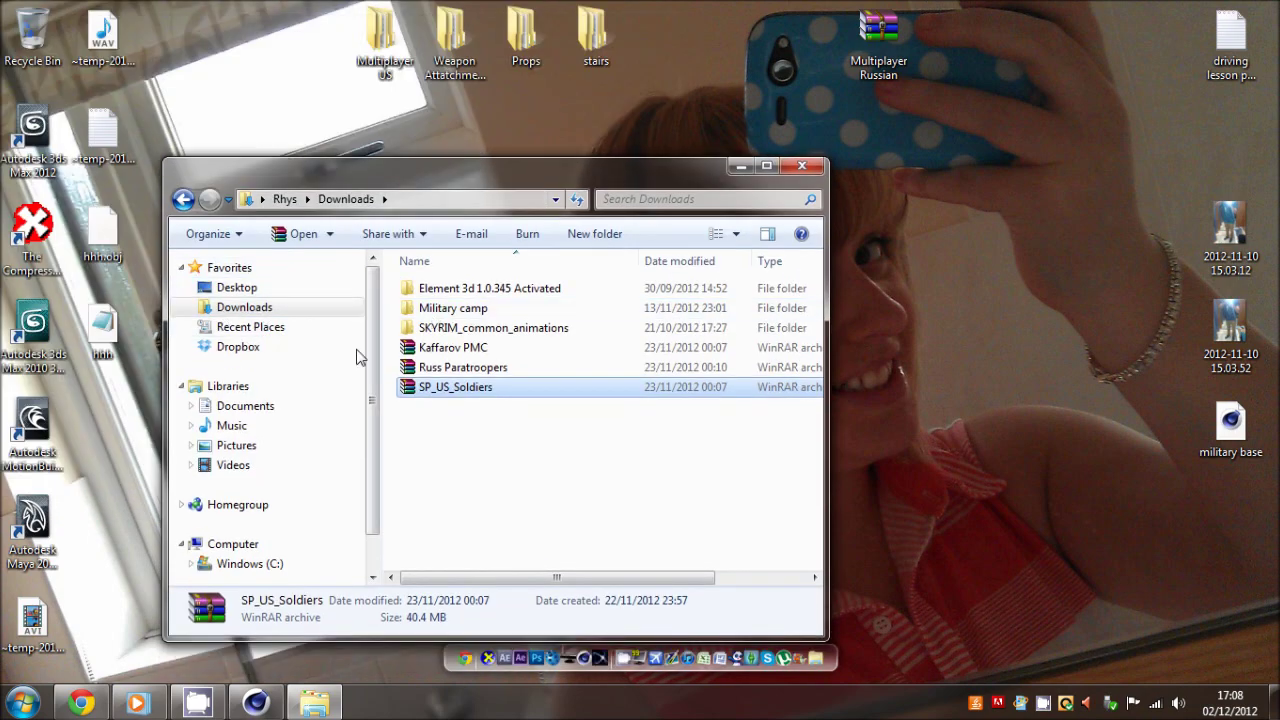
{"action": "left_click", "coordinate": [247, 703]}
Cancel the File Open dialog, then save Kiril.c4d from the File menu.
{"action": "left_click", "coordinate": [14, 29]}
{"action": "mouse_move", "coordinate": [84, 312]}
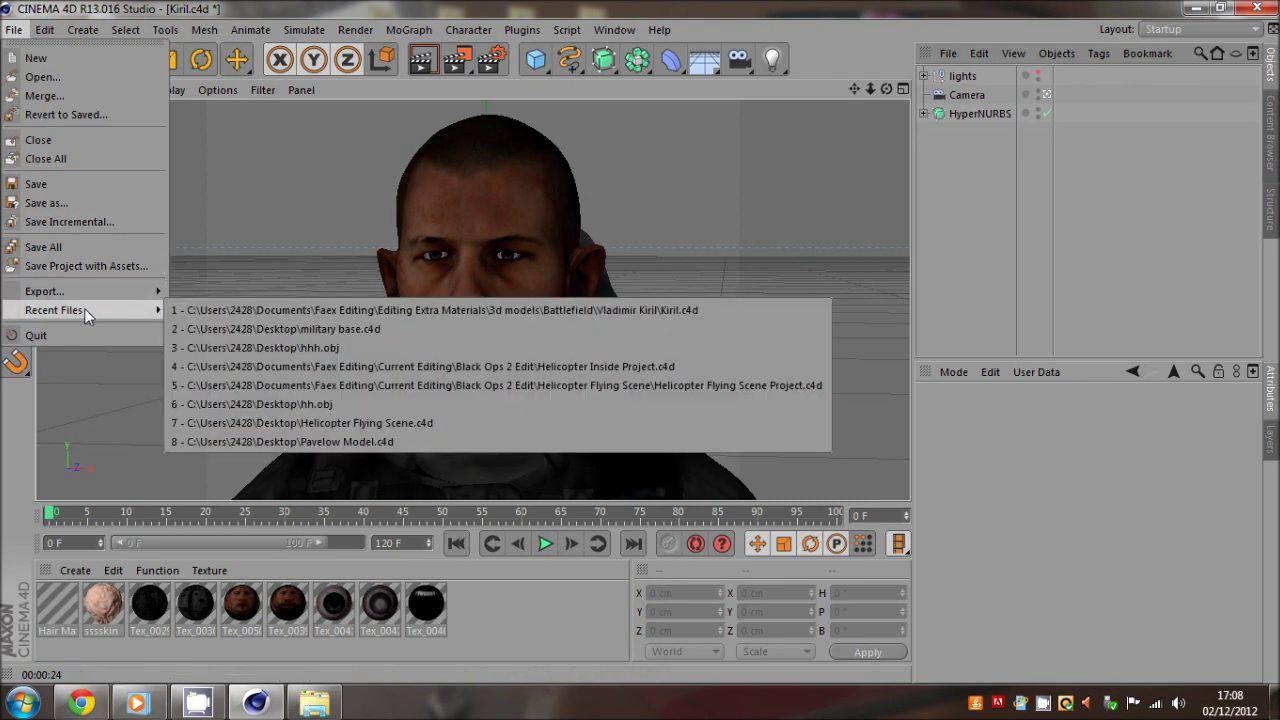
{"action": "left_click", "coordinate": [38, 76]}
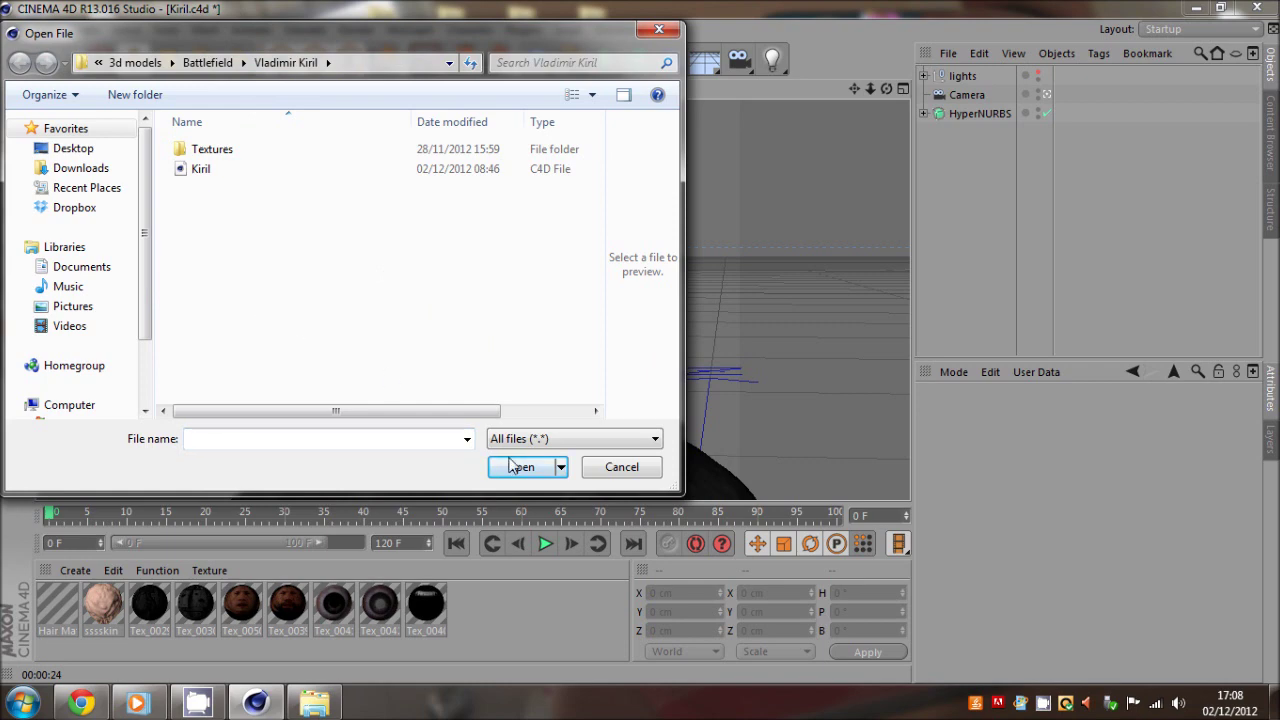
{"action": "left_click", "coordinate": [612, 467]}
{"action": "left_click", "coordinate": [14, 29]}
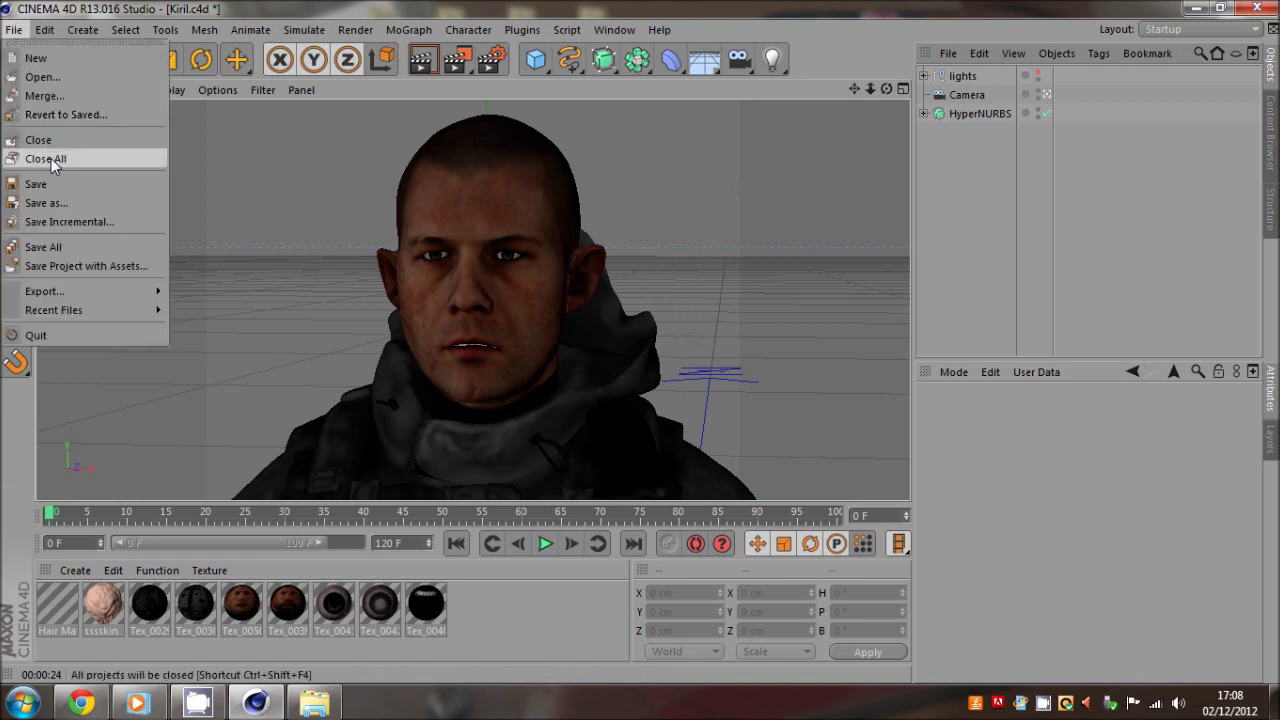
{"action": "left_click", "coordinate": [722, 183]}
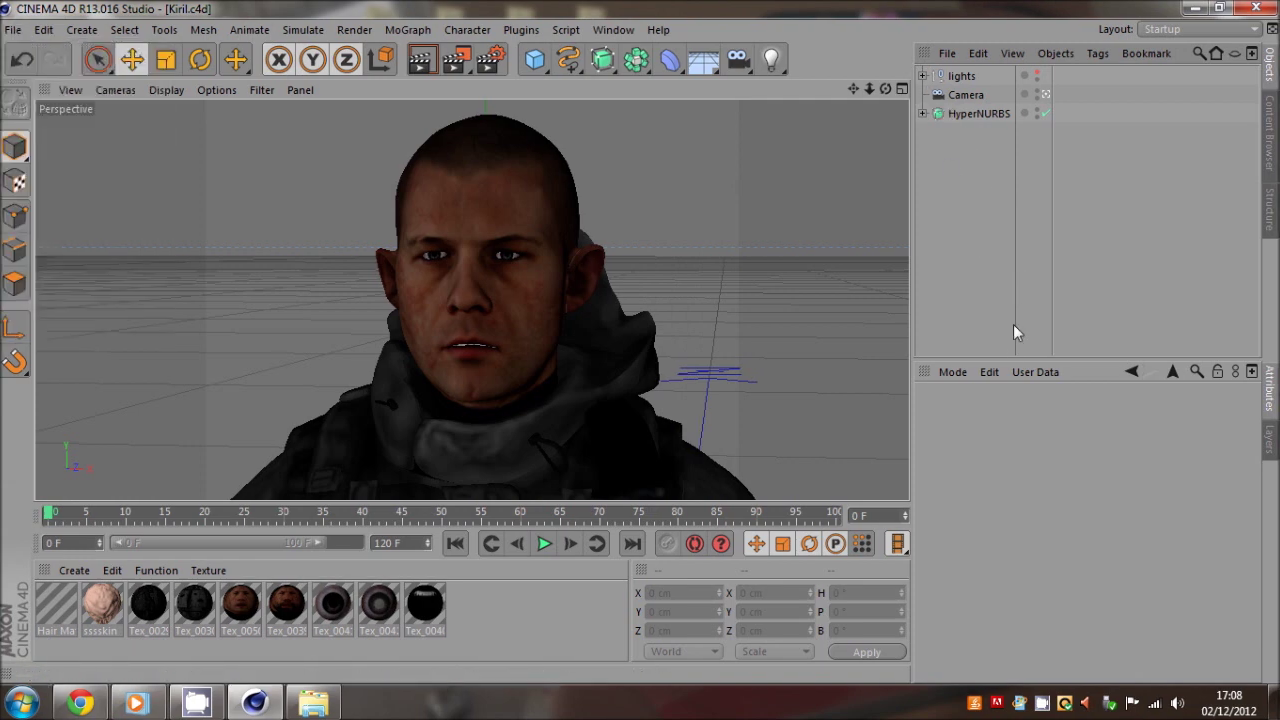
Marquee-drag in the Object Manager, then scroll and dolly the camera to reframe the head.
{"action": "left_click_drag", "start_coordinate": [1014, 355], "coordinate": [915, 124]}
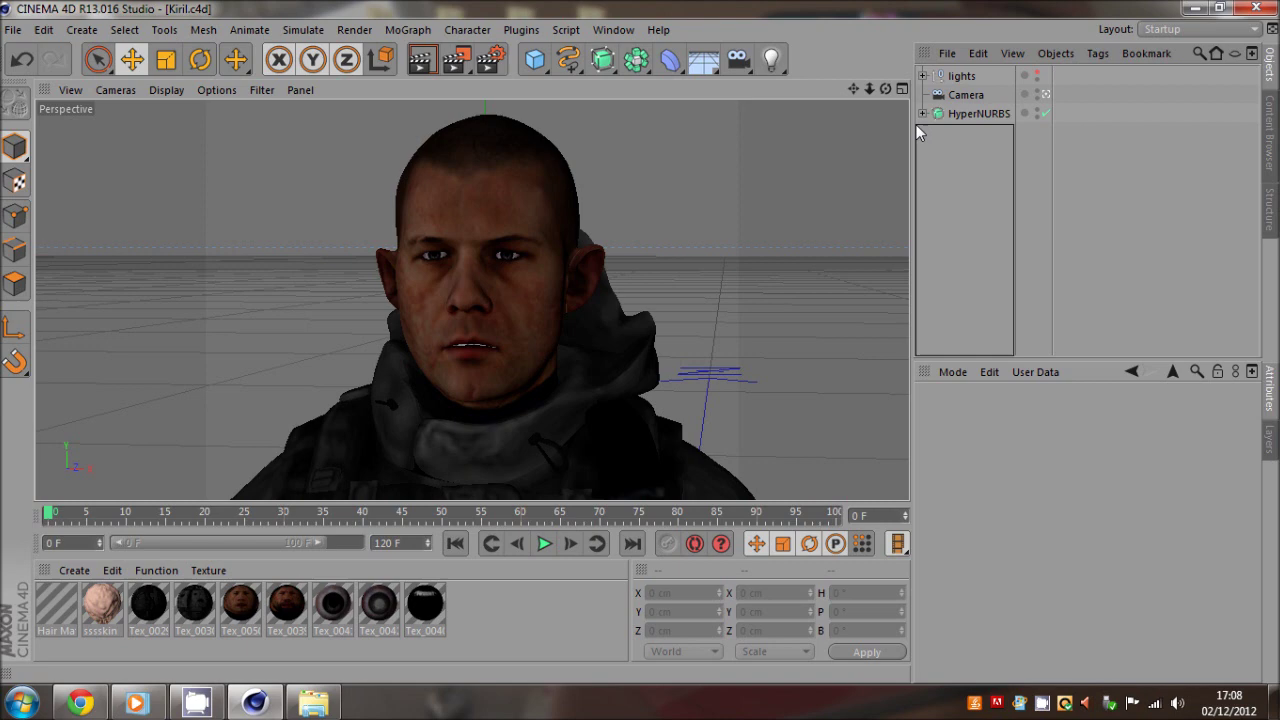
{"action": "left_click_drag", "start_coordinate": [915, 124], "coordinate": [1013, 356]}
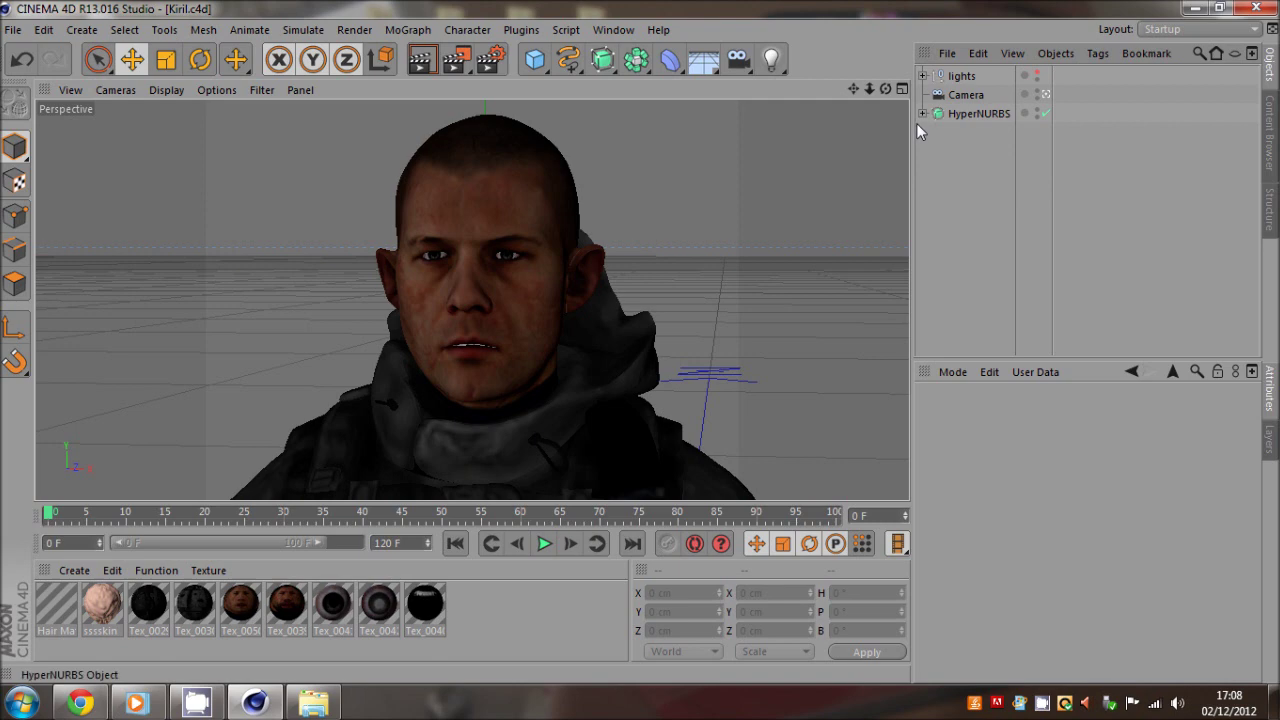
{"action": "left_click_drag", "start_coordinate": [916, 123], "coordinate": [1010, 374]}
{"action": "left_click_drag", "start_coordinate": [934, 325], "coordinate": [937, 179]}
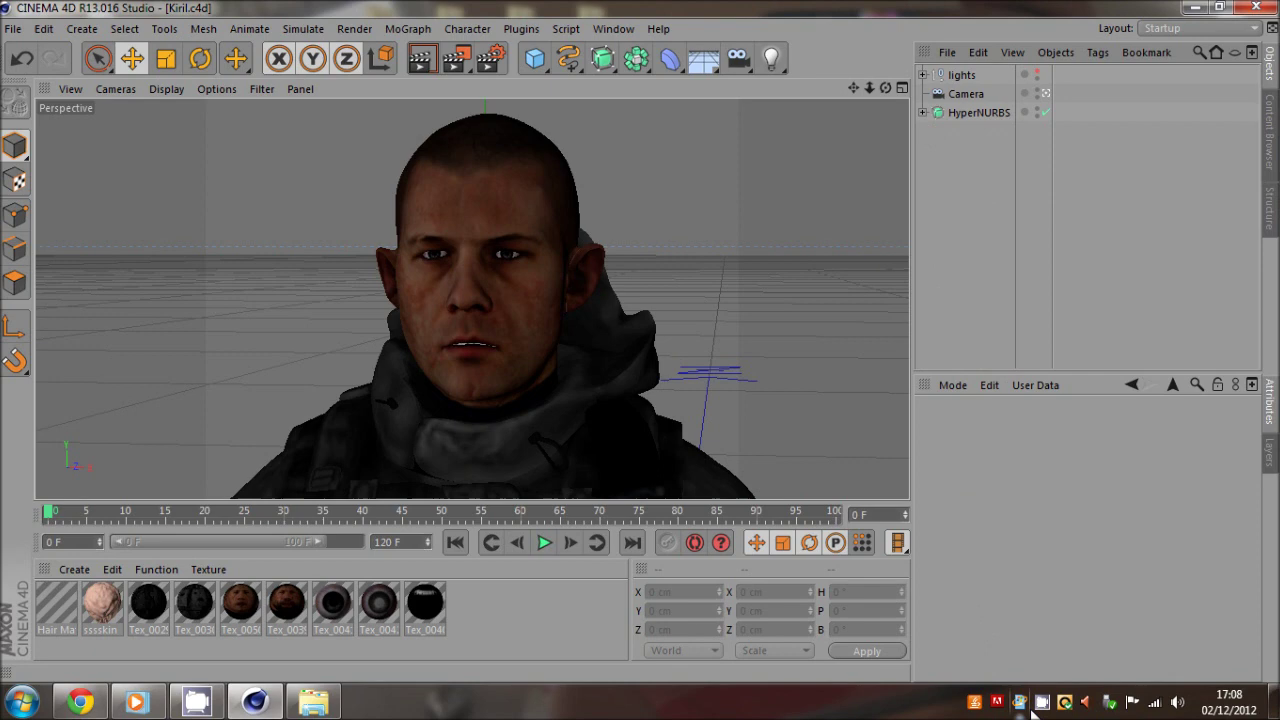
{"action": "scroll", "coordinate": [348, 346], "scroll_direction": "down", "scroll_amount": 8}
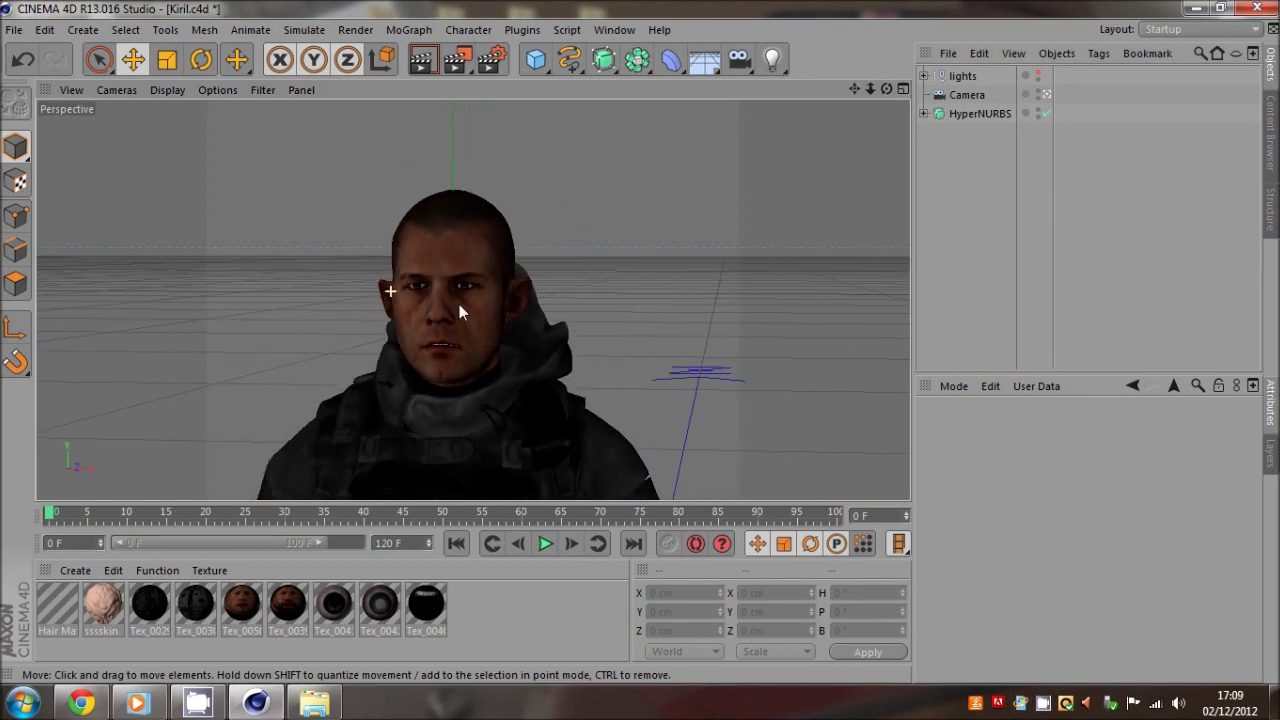
{"action": "mouse_move", "coordinate": [868, 89]}
{"action": "left_mouse_down"}
{"action": "mouse_move", "coordinate": [641, 342]}
{"action": "mouse_move", "coordinate": [846, 89]}
{"action": "left_mouse_up"}
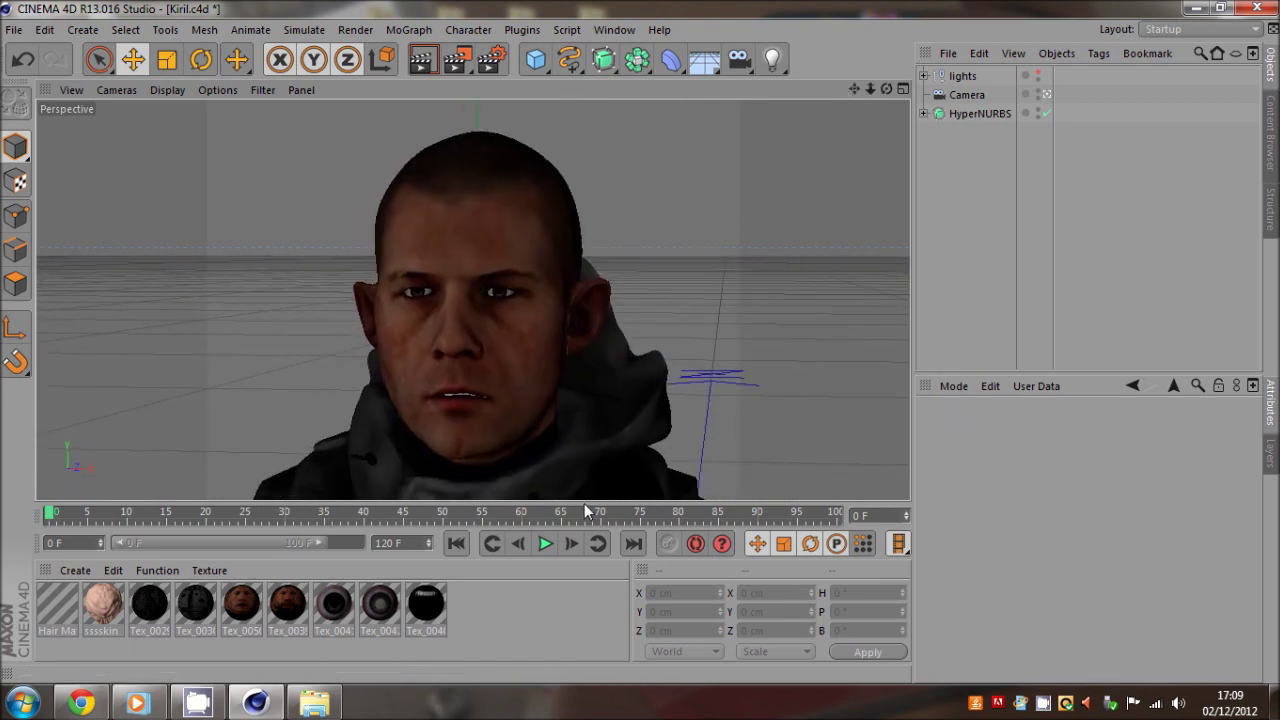